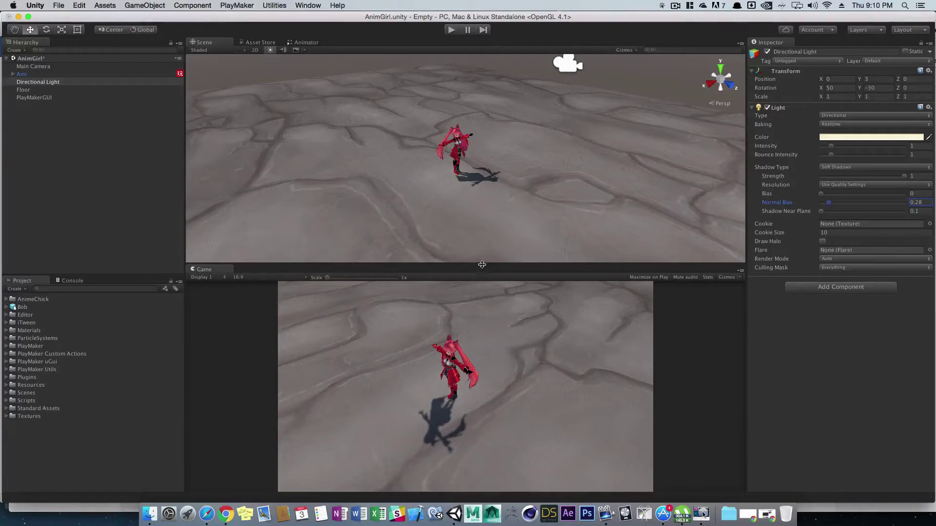
Step: Open the Mac App Store and search it for "unity remote"
{"action": "left_click", "coordinate": [663, 514]}
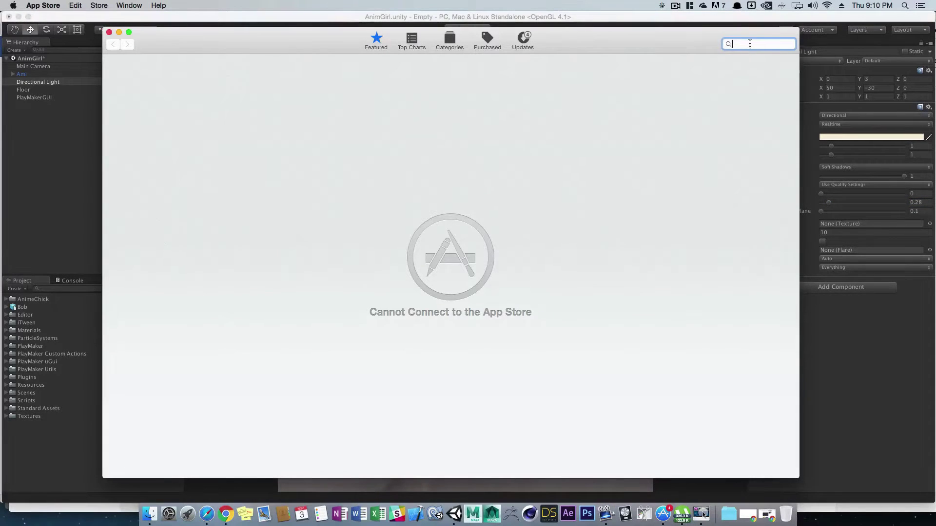
{"action": "type", "text": "unity re"}
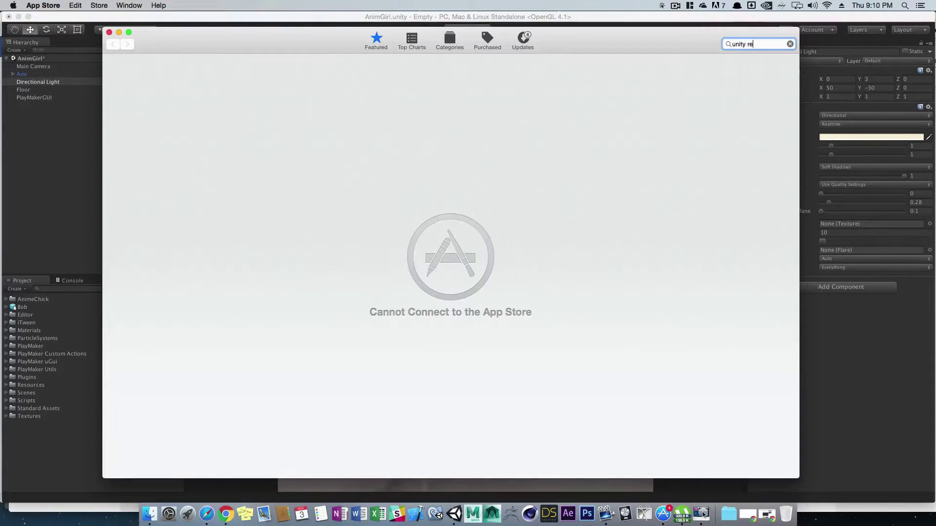
{"action": "type", "text": "mote"}
{"action": "key", "text": "Return"}
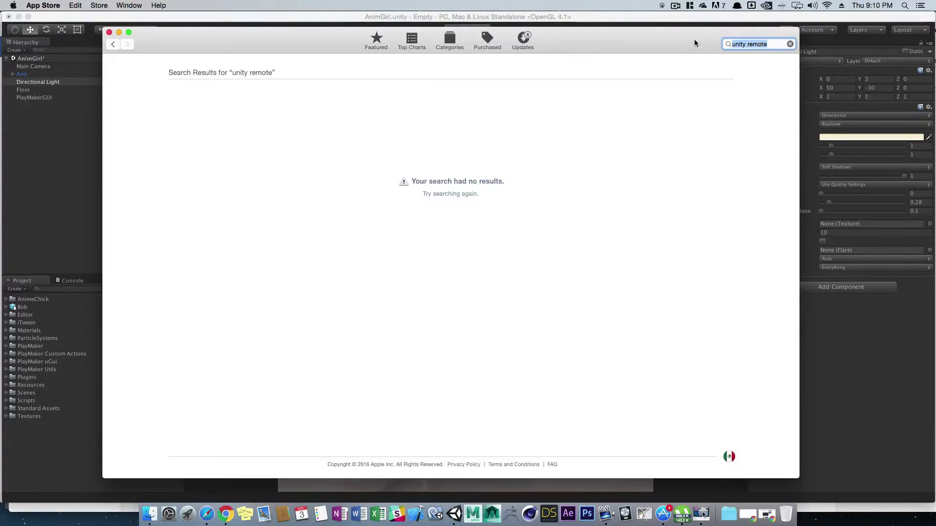
Step: Change the App Store search to "unity technologies aps"
{"action": "left_click", "coordinate": [749, 44]}
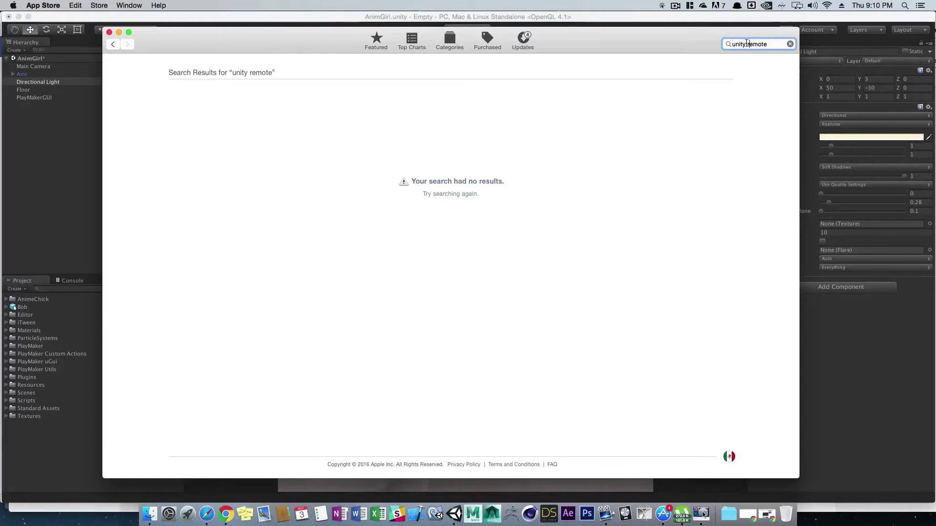
{"action": "left_click_drag", "start_coordinate": [746, 44], "coordinate": [807, 60]}
{"action": "type", "text": "technologies aps"}
{"action": "key", "text": "Return"}
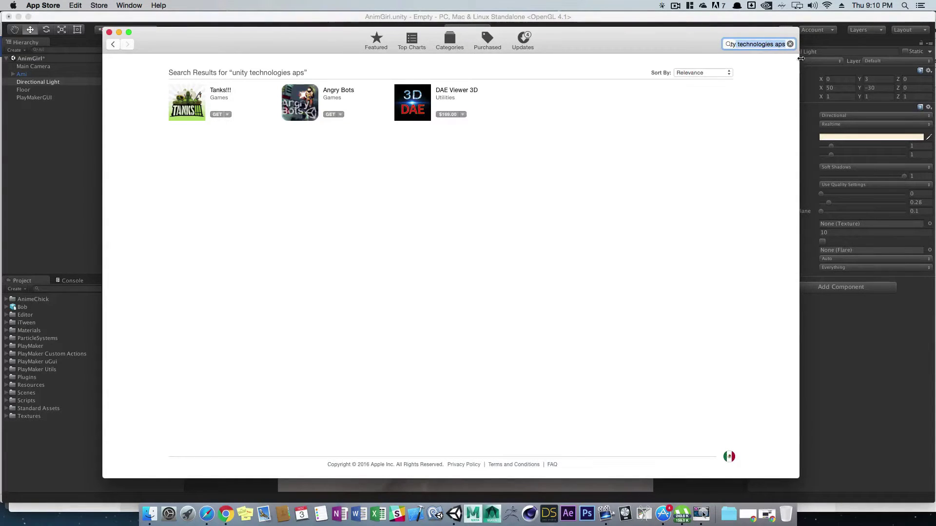
Step: Shorten the App Store search to "unity" and look through the listed apps
{"action": "key", "text": "BackSpace"}
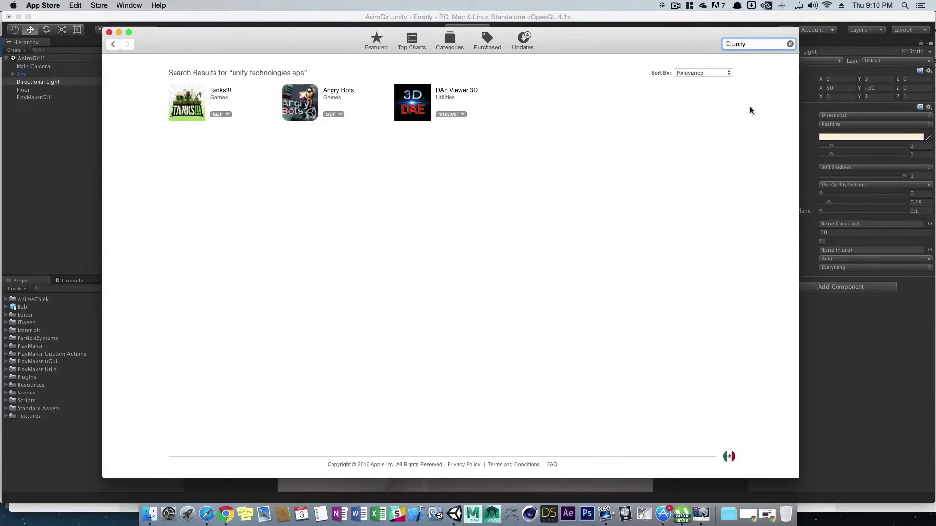
{"action": "key", "text": "Return"}
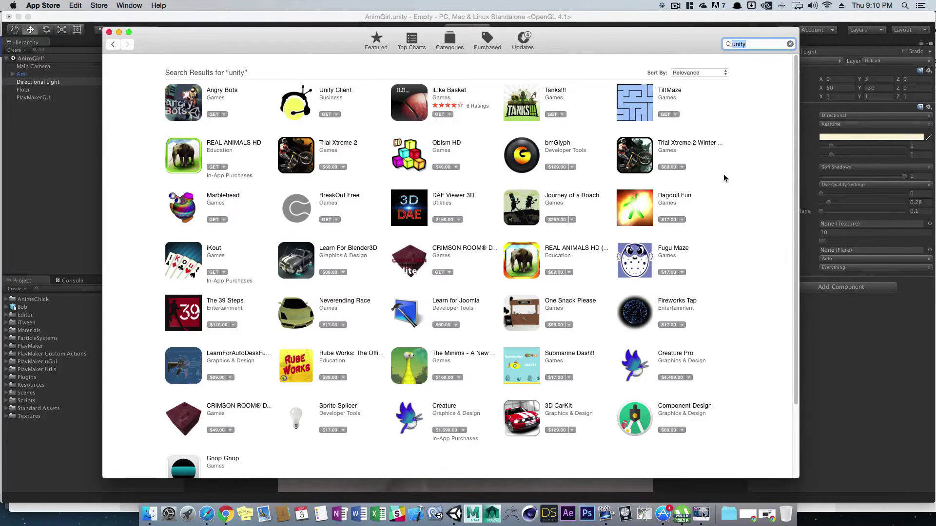
{"action": "scroll", "coordinate": [723, 174], "scroll_direction": "down", "scroll_amount": 5}
{"action": "scroll", "coordinate": [723, 174], "scroll_direction": "up", "scroll_amount": 5}
Step: Search the web for "unity remote" in a new Chrome window, keeping only the Unity Remote 5 iTunes page open
{"action": "right_click", "coordinate": [225, 513]}
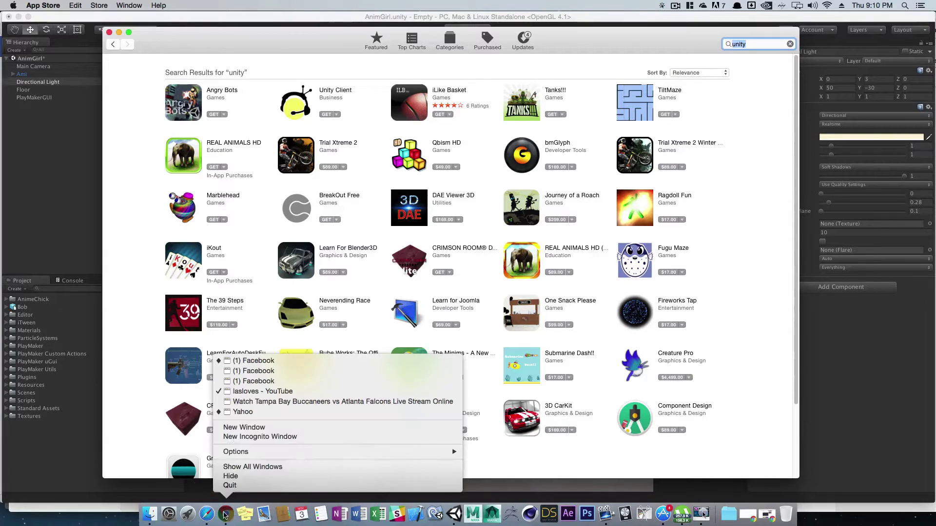
{"action": "left_click", "coordinate": [242, 428]}
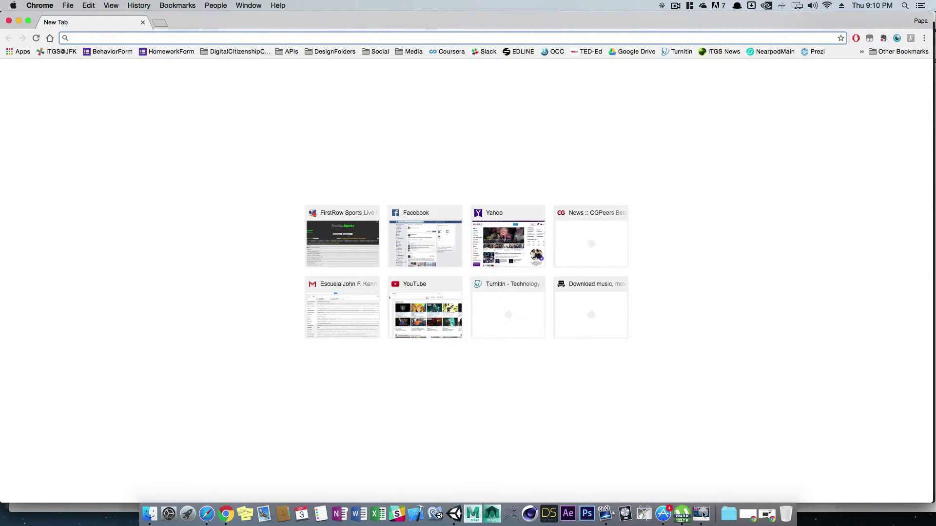
{"action": "type", "text": "unity remote"}
{"action": "key", "text": "Return"}
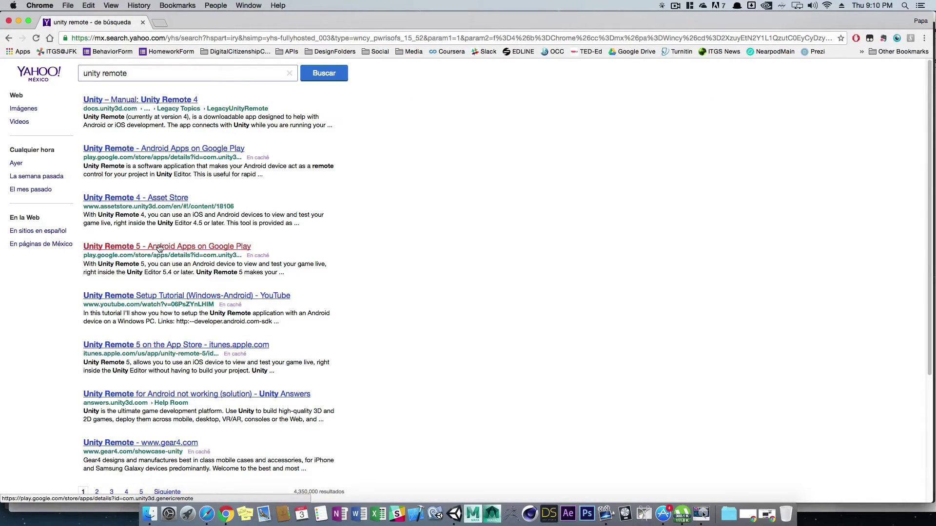
{"action": "left_click", "coordinate": [156, 345]}
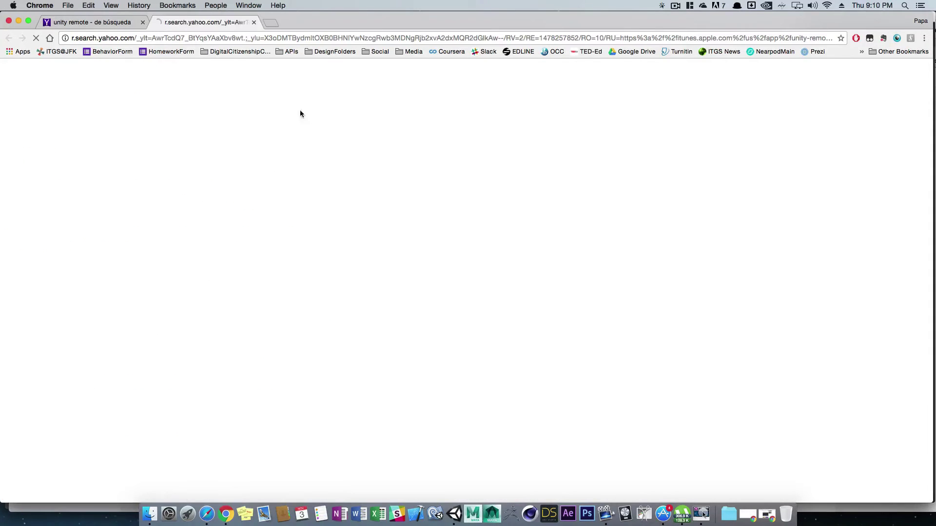
{"action": "left_click", "coordinate": [143, 22]}
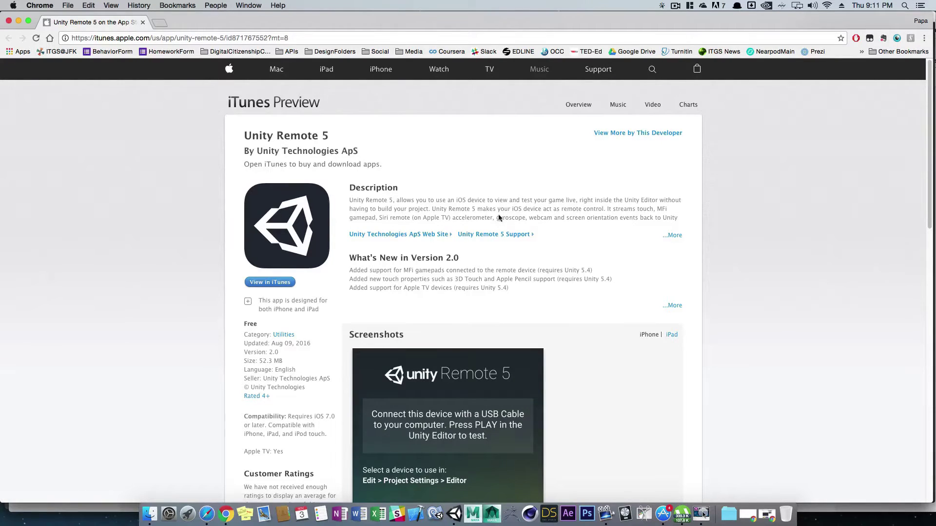
Step: Return to the Unity editor and view the character in the scene from another angle
{"action": "left_click", "coordinate": [454, 514]}
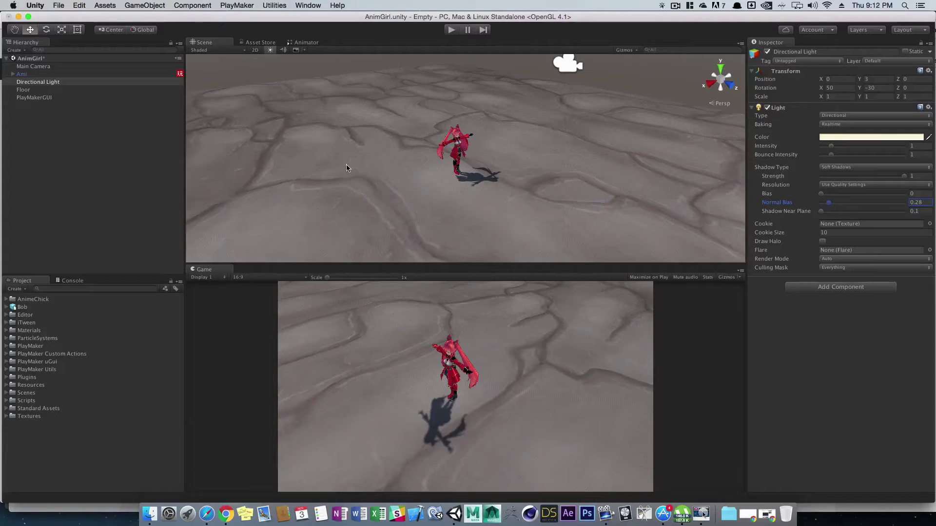
{"action": "left_click_drag", "start_coordinate": [599, 170], "coordinate": [536, 123], "text": "alt"}
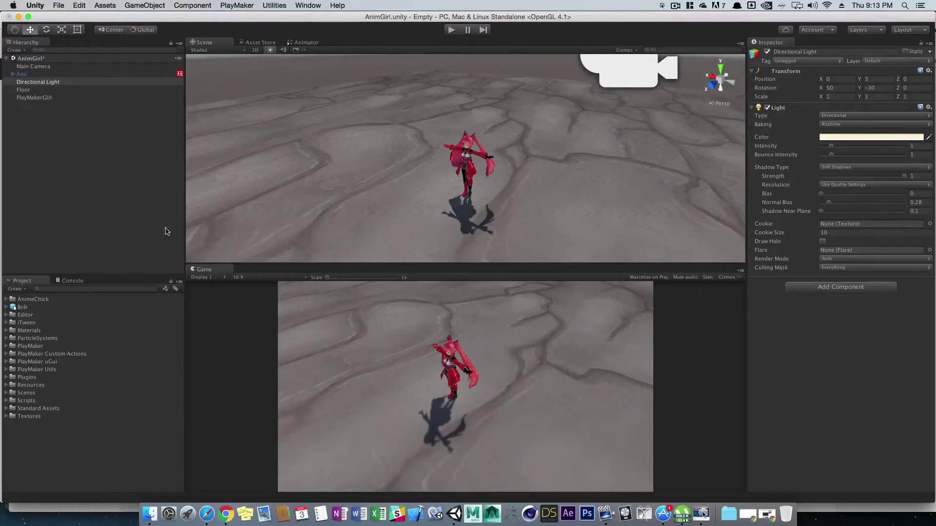
Step: Open the Applications folder in Finder and collapse the Unity folder in the listing
{"action": "left_click", "coordinate": [109, 523]}
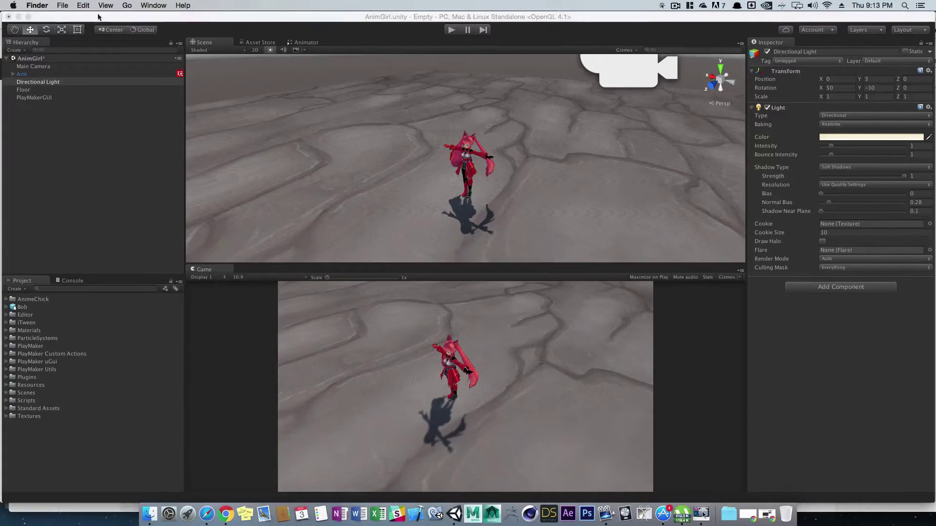
{"action": "left_click", "coordinate": [127, 5]}
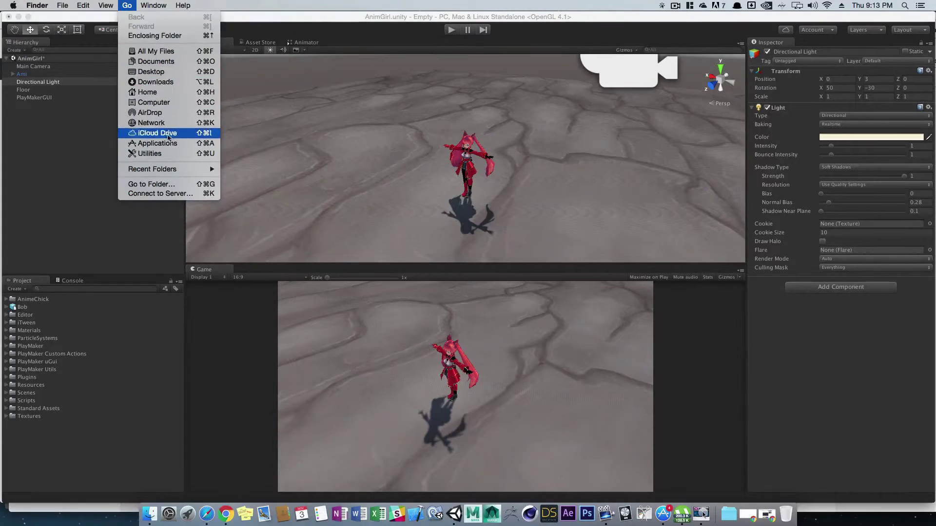
{"action": "left_click", "coordinate": [155, 144]}
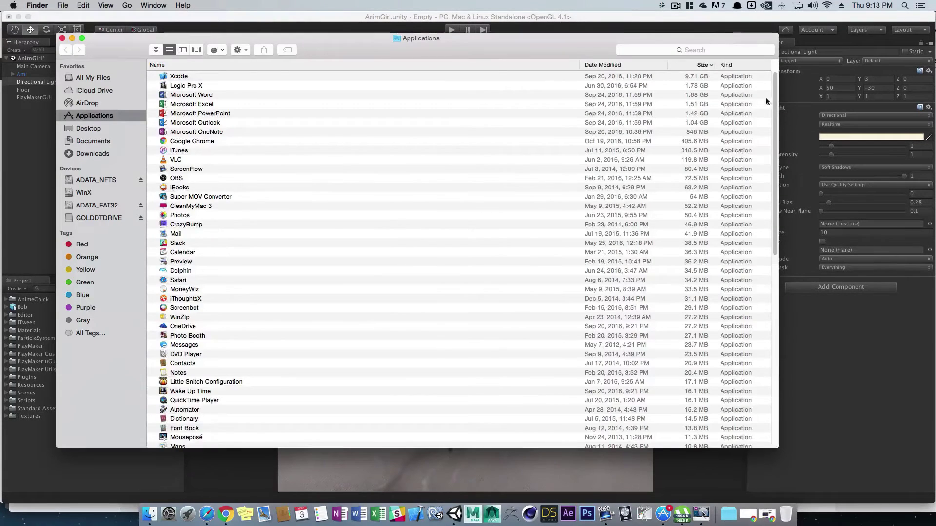
{"action": "scroll", "coordinate": [636, 414], "scroll_direction": "down", "scroll_amount": 15}
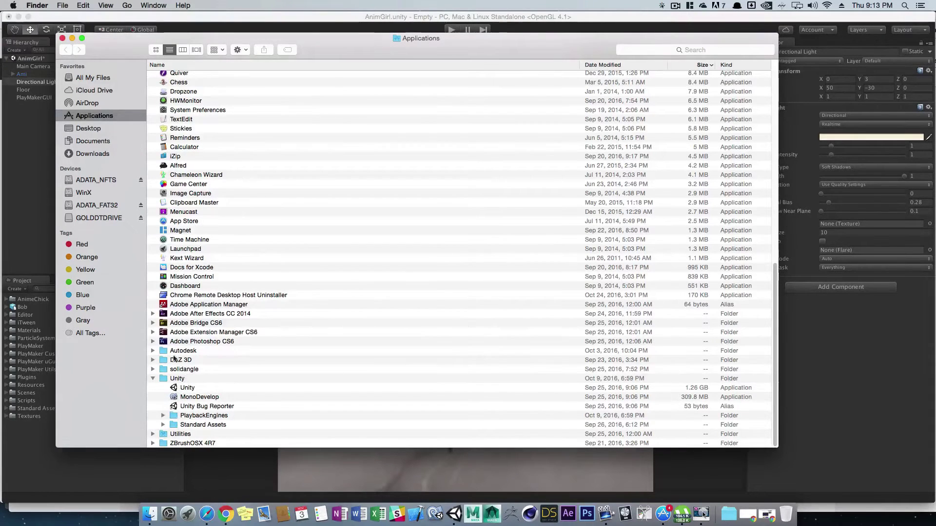
{"action": "left_click", "coordinate": [153, 380]}
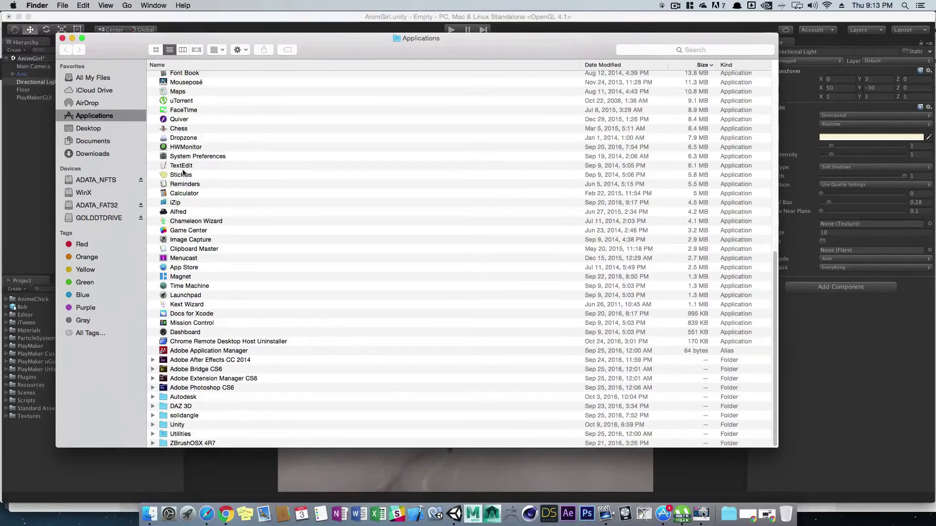
Step: Sort the applications by name, select Xcode in the list and minimize the Finder window
{"action": "left_click", "coordinate": [192, 65]}
{"action": "scroll", "coordinate": [279, 319], "scroll_direction": "down", "scroll_amount": 10}
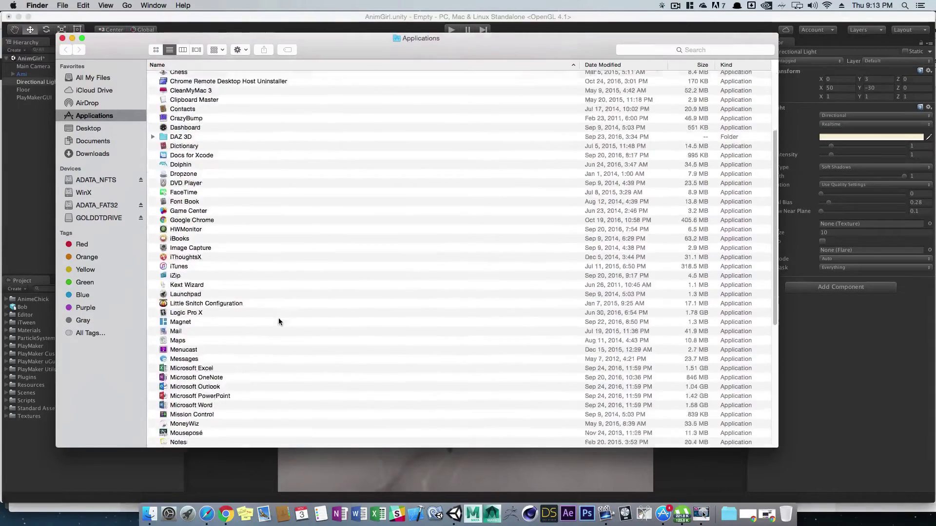
{"action": "left_click", "coordinate": [187, 434]}
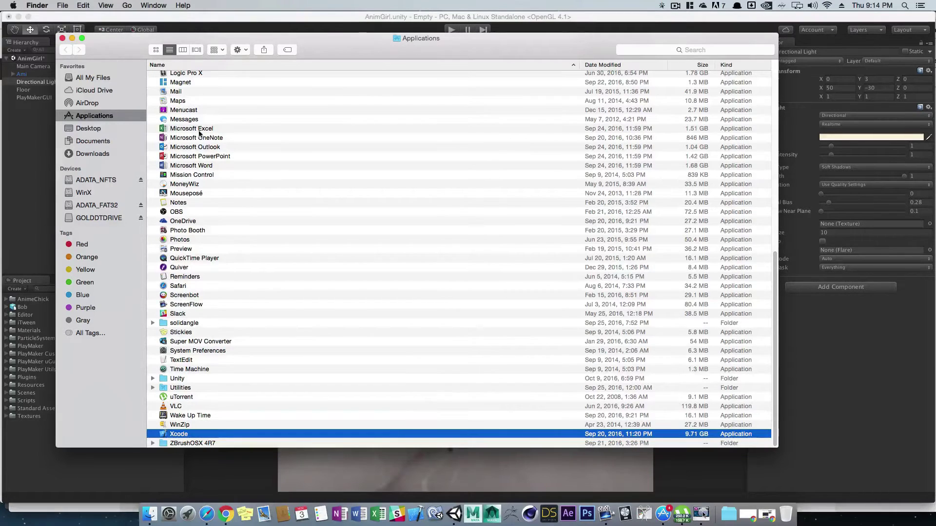
{"action": "left_click", "coordinate": [72, 39]}
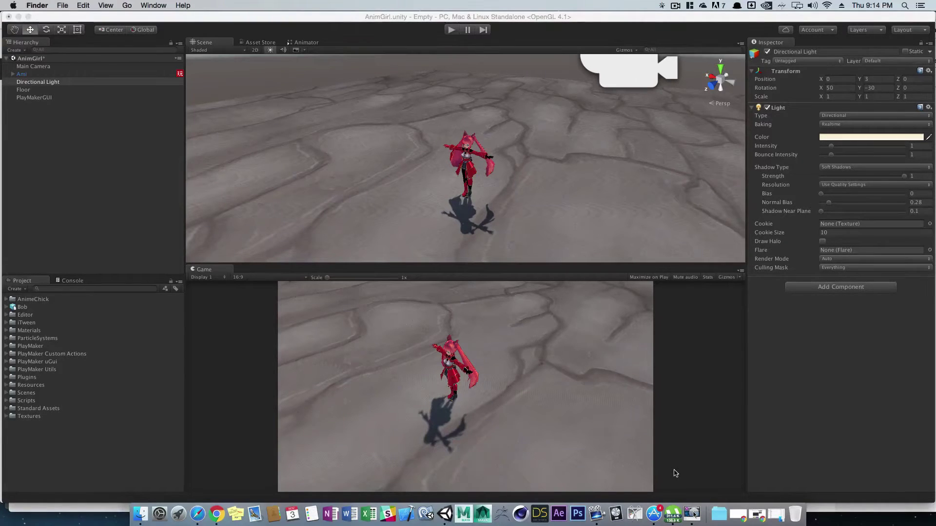
Step: Switch to the App Store and search it for "xcode"
{"action": "left_click", "coordinate": [656, 514]}
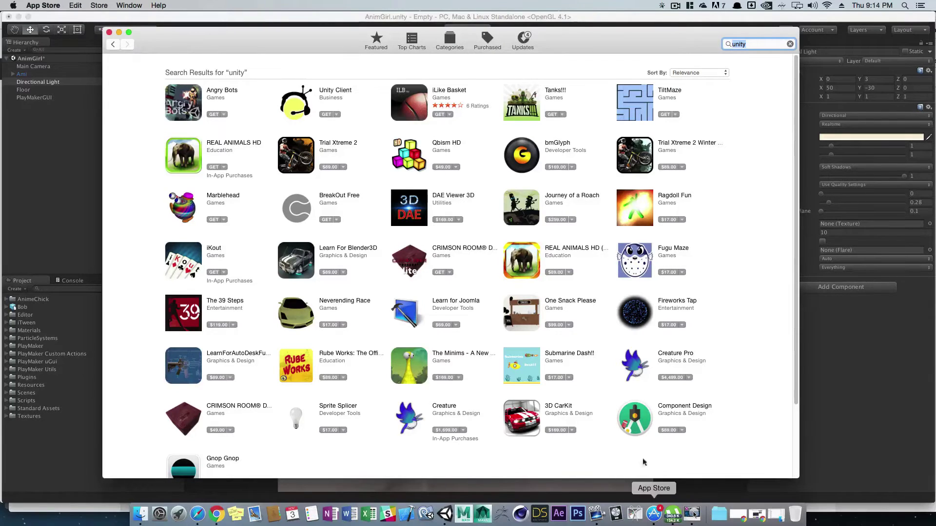
{"action": "type", "text": "xcod"}
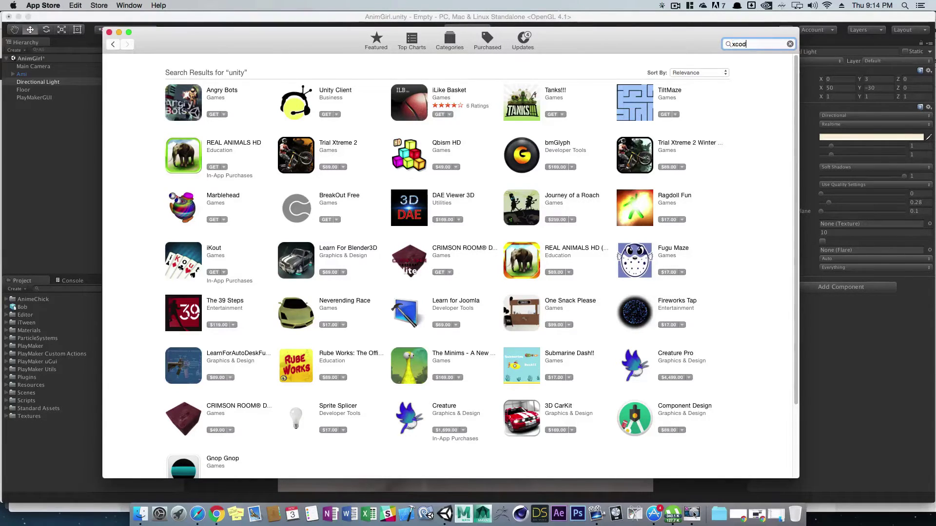
{"action": "key", "text": "Down"}
{"action": "key", "text": "Down"}
{"action": "key", "text": "Down"}
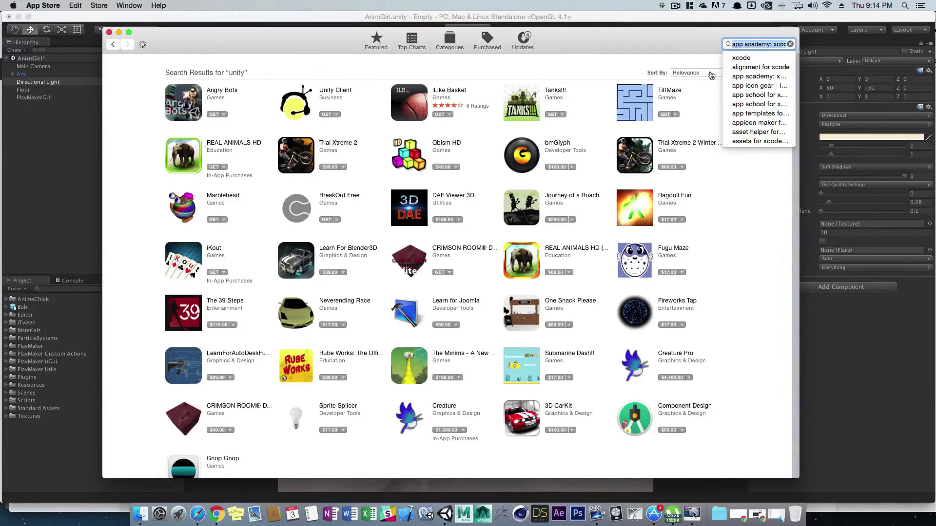
{"action": "left_click", "coordinate": [764, 44]}
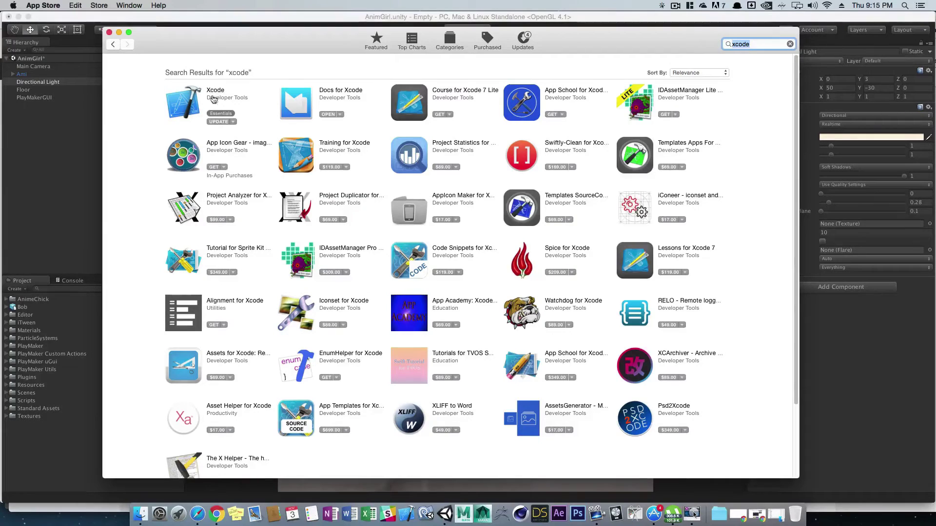
Step: Open the Xcode product page, look through its details and close the App Store window
{"action": "left_click", "coordinate": [233, 122]}
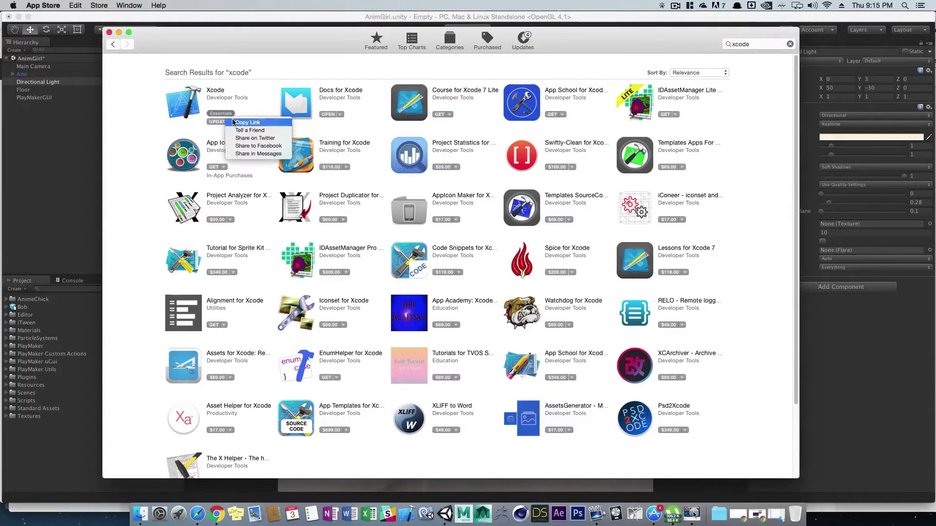
{"action": "left_click", "coordinate": [235, 122]}
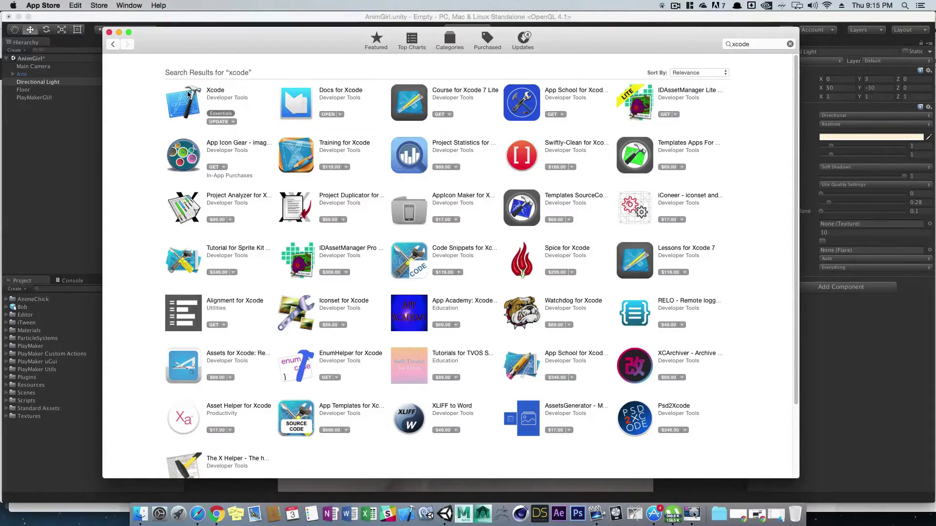
{"action": "left_click", "coordinate": [187, 106]}
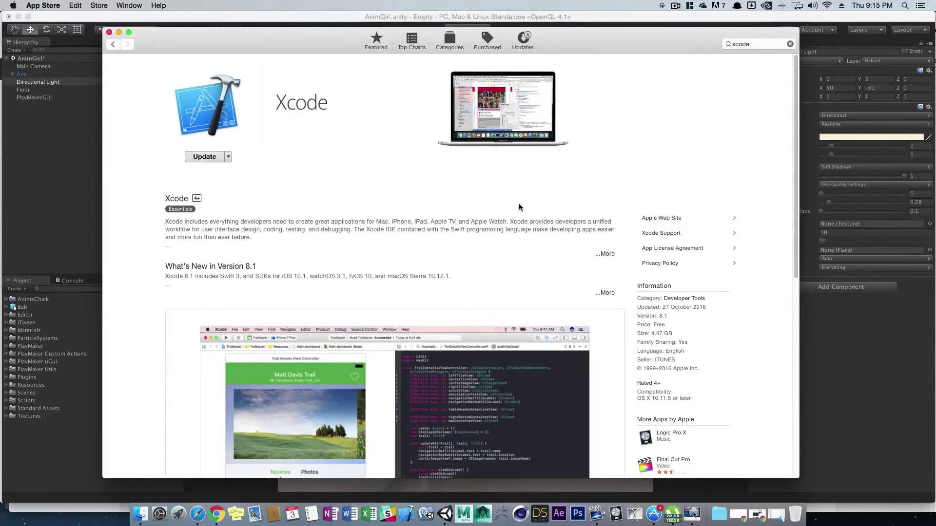
{"action": "scroll", "coordinate": [519, 205], "scroll_direction": "down", "scroll_amount": 10}
{"action": "scroll", "coordinate": [519, 205], "scroll_direction": "up", "scroll_amount": 10}
{"action": "left_click", "coordinate": [108, 33]}
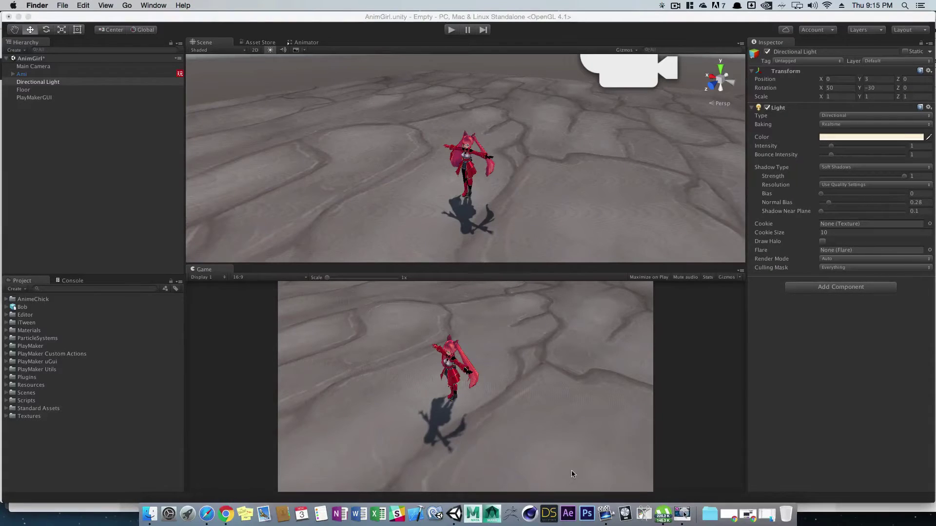
Step: Launch Xcode and open its preferences
{"action": "left_click", "coordinate": [417, 515]}
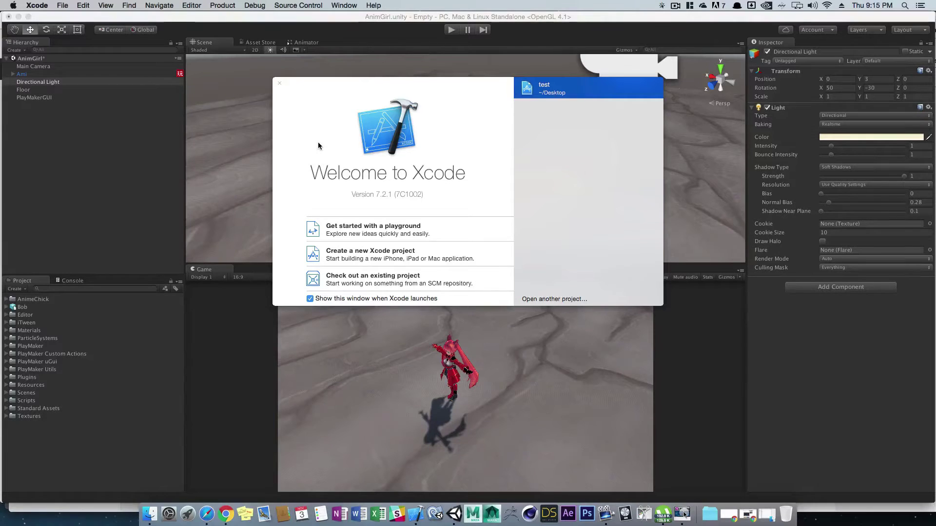
{"action": "left_click", "coordinate": [341, 6]}
{"action": "mouse_move", "coordinate": [309, 8]}
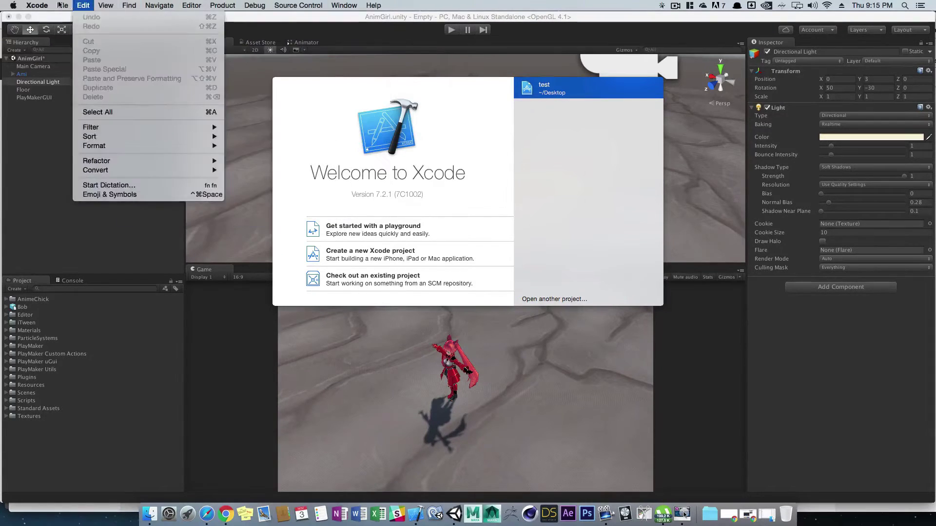
{"action": "mouse_move", "coordinate": [40, 6]}
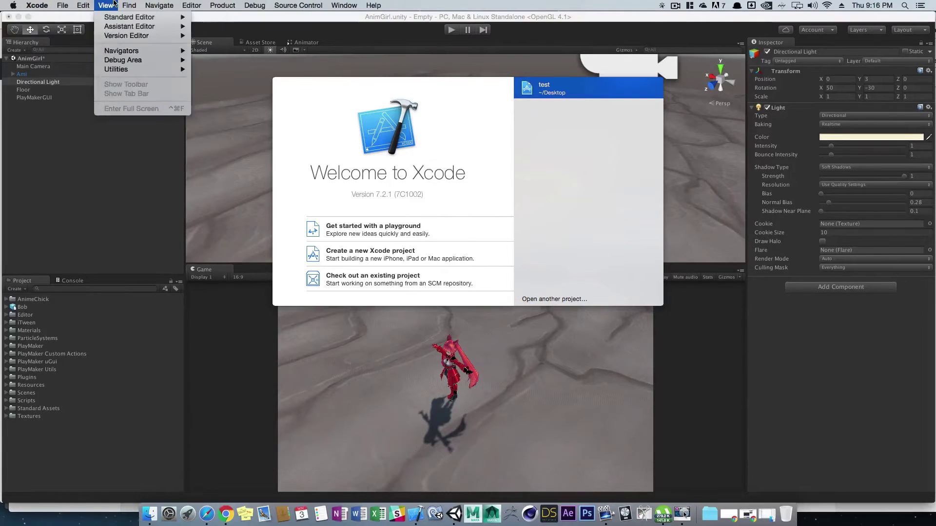
{"action": "mouse_move", "coordinate": [185, 6]}
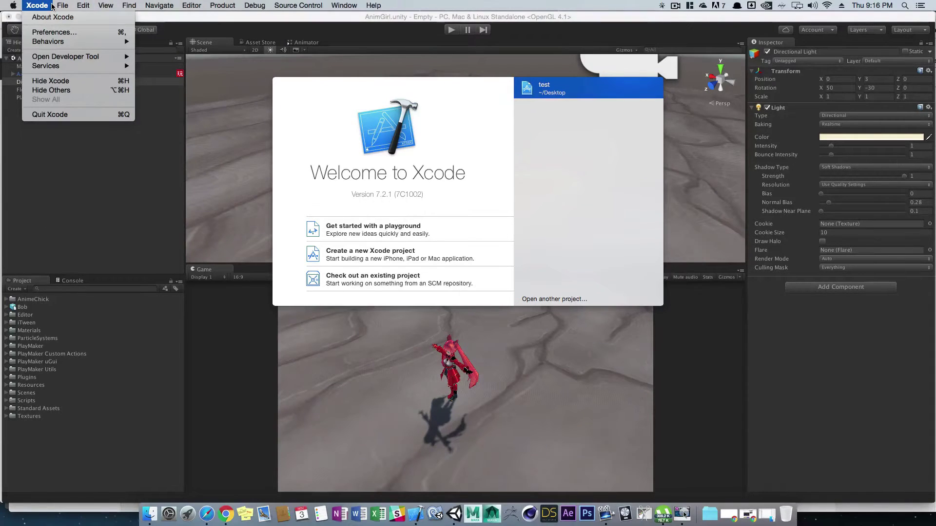
{"action": "left_click", "coordinate": [49, 34]}
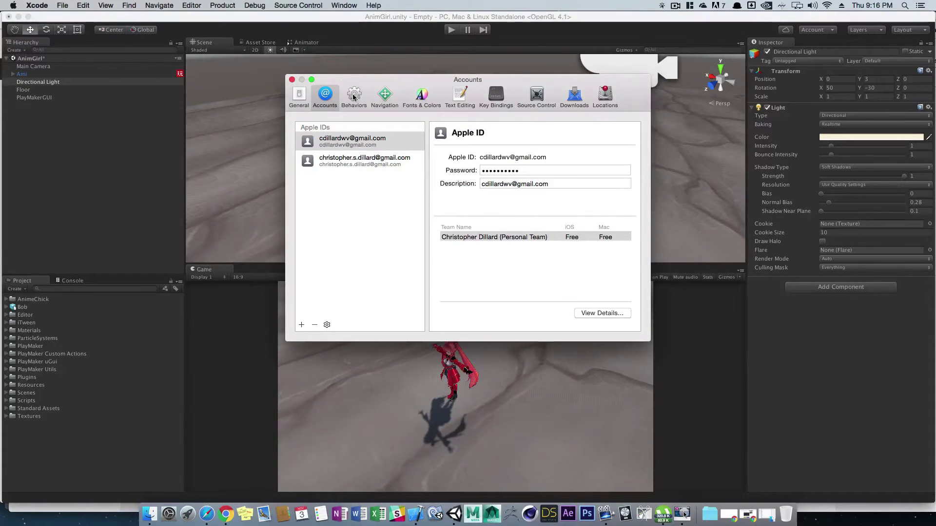
Step: Look through the Xcode preferences from Behaviors to the downloadable simulators and documentation, and close the preferences
{"action": "left_click", "coordinate": [355, 96]}
{"action": "left_click", "coordinate": [384, 98]}
{"action": "left_click", "coordinate": [418, 99]}
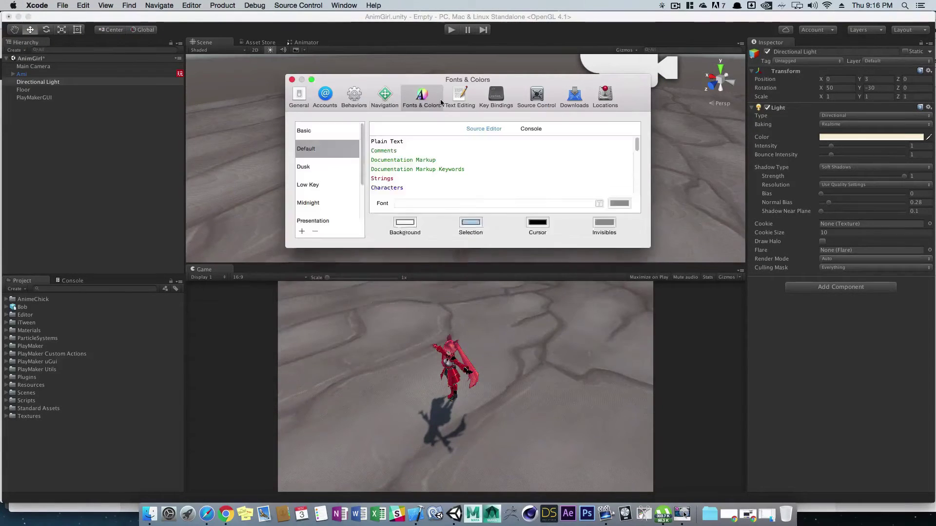
{"action": "left_click", "coordinate": [459, 101]}
{"action": "left_click", "coordinate": [496, 97]}
{"action": "left_click", "coordinate": [536, 98]}
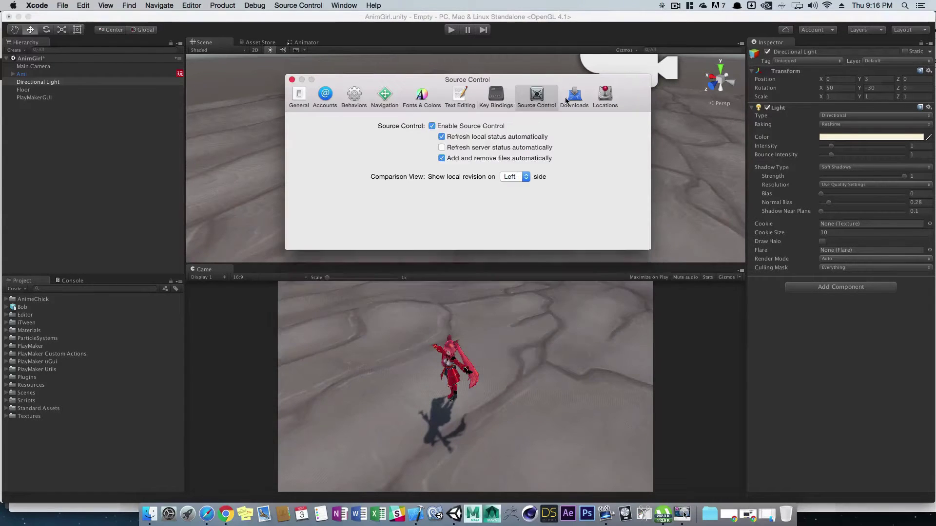
{"action": "left_click", "coordinate": [580, 100]}
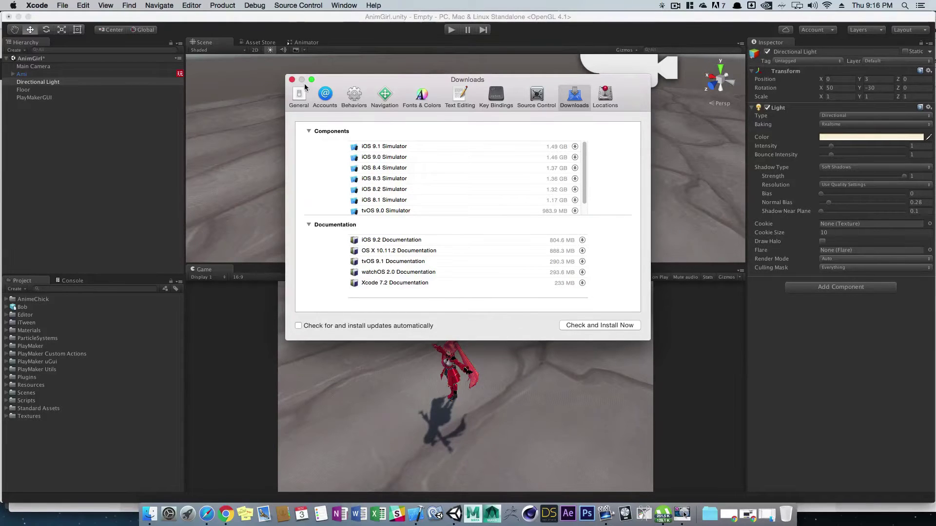
{"action": "left_click", "coordinate": [292, 80]}
Step: Bring up the Xcode welcome window and open the recent test project
{"action": "left_click", "coordinate": [416, 514]}
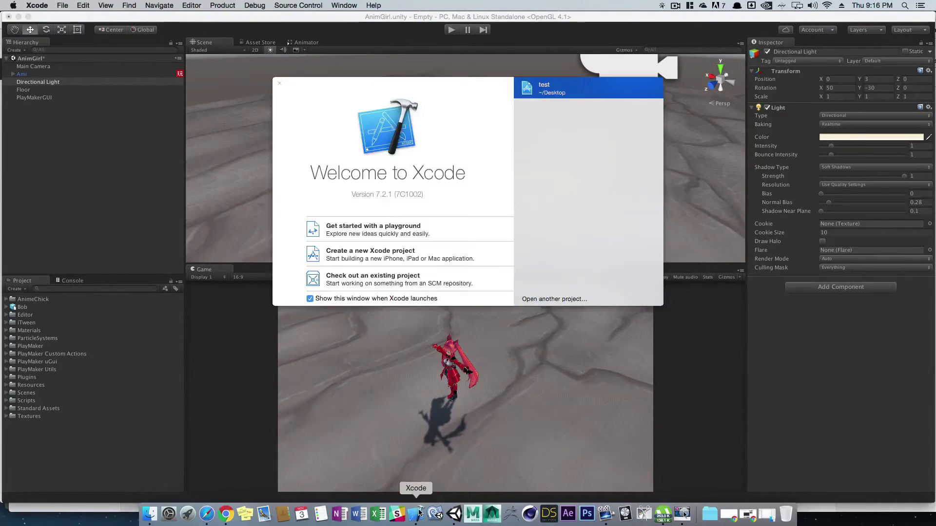
{"action": "double_click", "coordinate": [560, 90]}
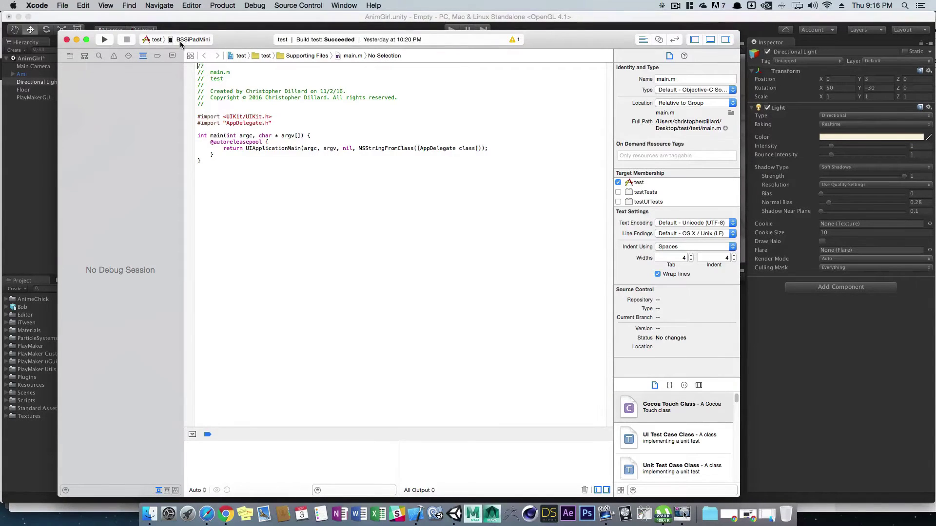
Step: Try to run the test project with BSSiPadMini as the destination device, and cancel the run
{"action": "left_click", "coordinate": [150, 42]}
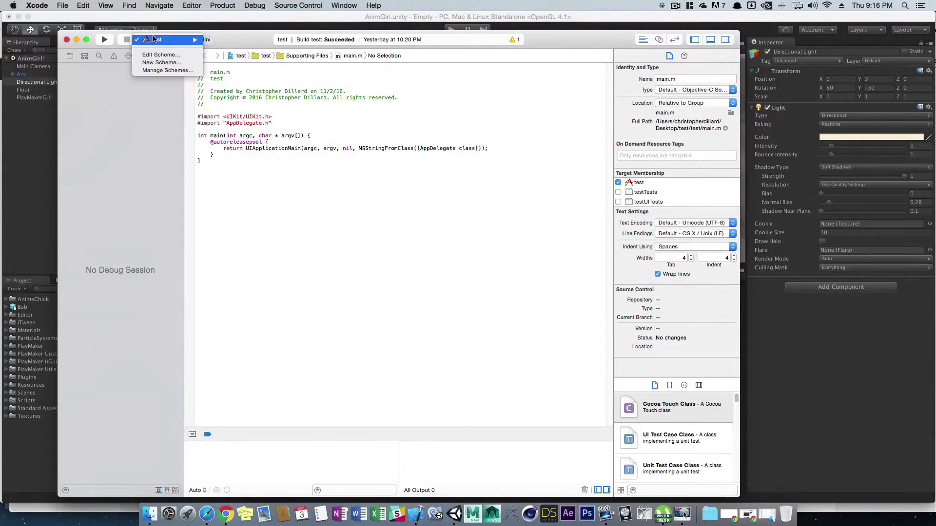
{"action": "left_click", "coordinate": [153, 39]}
{"action": "left_click", "coordinate": [153, 41]}
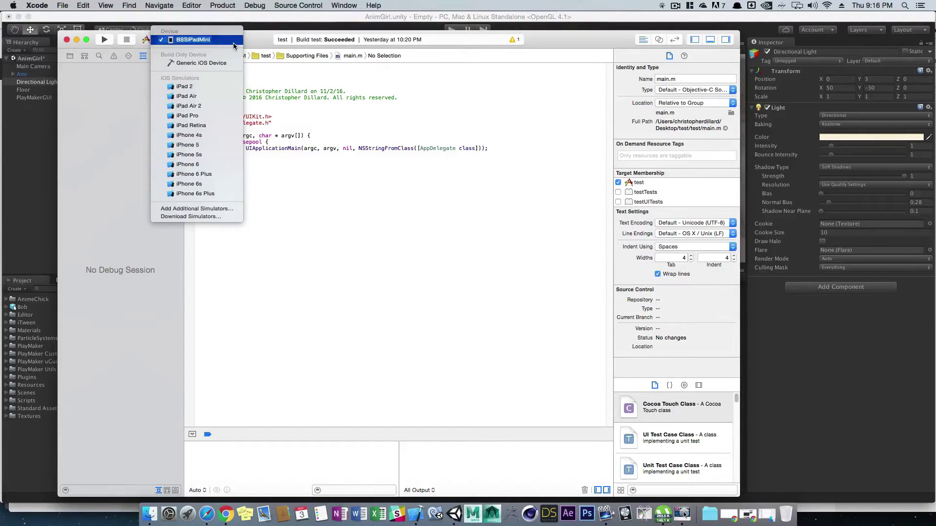
{"action": "left_click", "coordinate": [193, 39]}
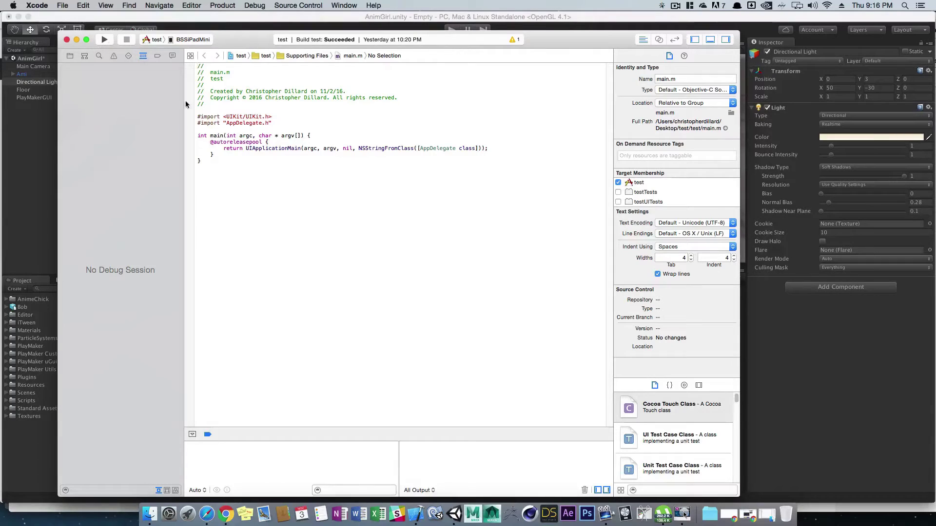
{"action": "left_click", "coordinate": [104, 40]}
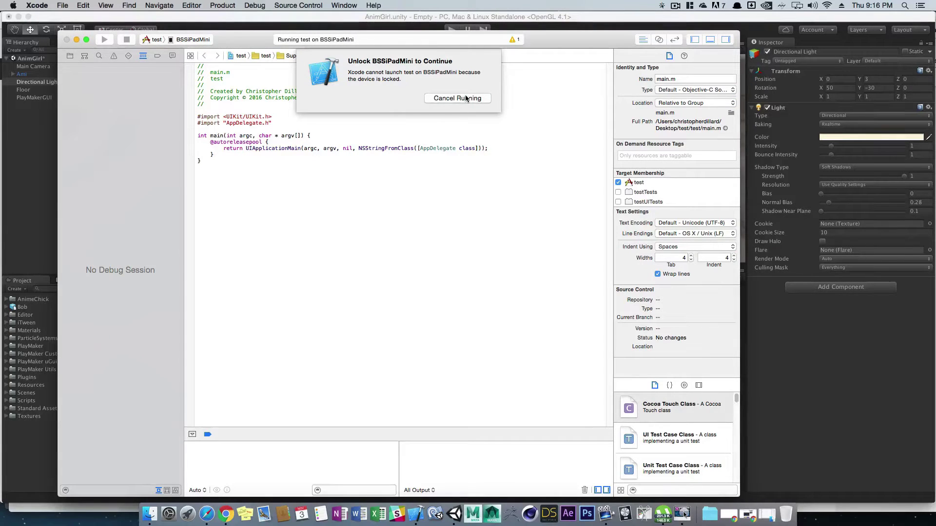
{"action": "left_click", "coordinate": [465, 98]}
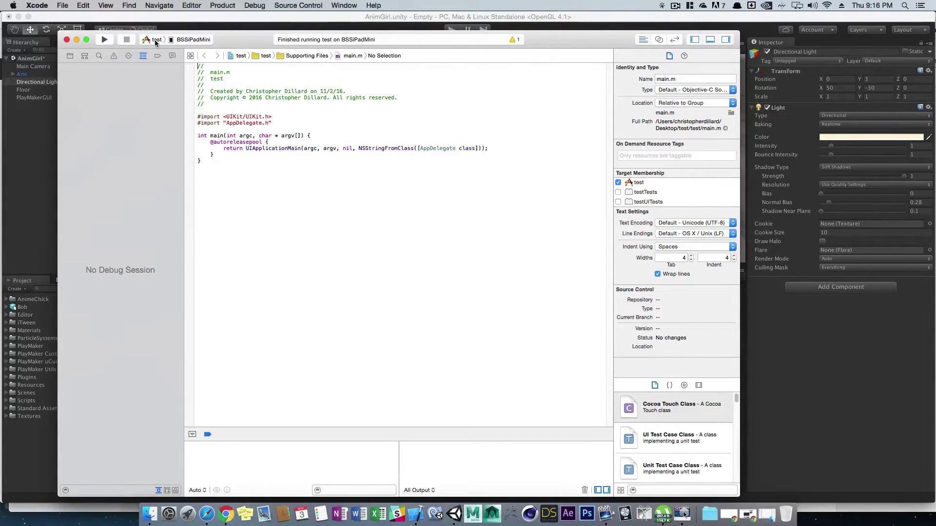
Step: Set the run destination to the iPhone 6s Plus simulator and run the test project
{"action": "left_click", "coordinate": [184, 41]}
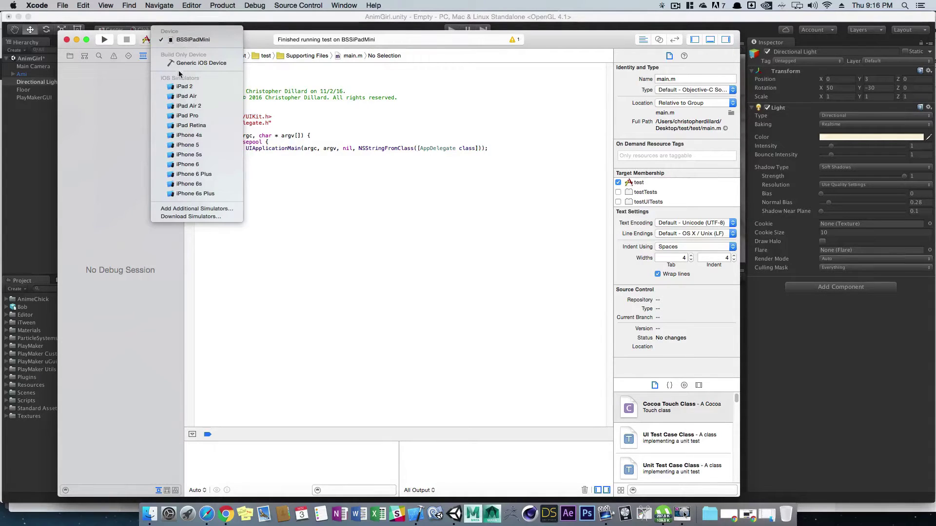
{"action": "left_click", "coordinate": [198, 194]}
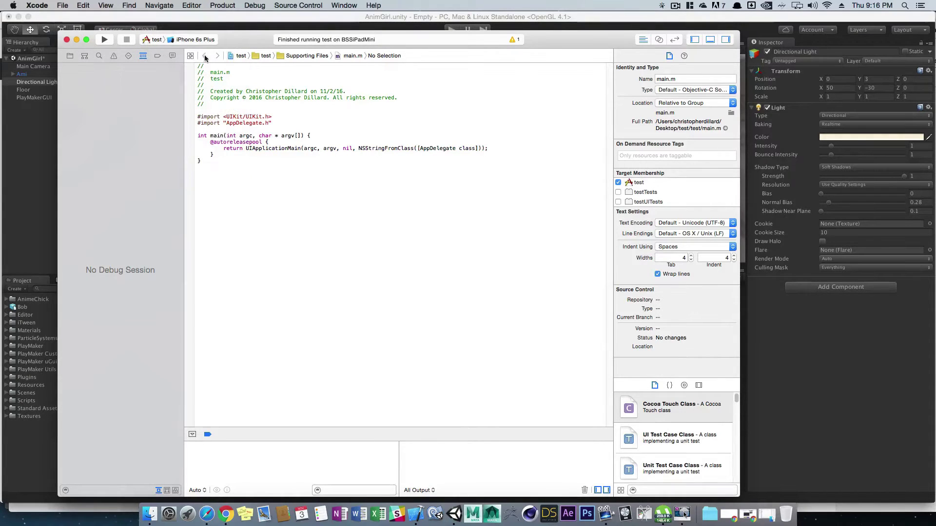
{"action": "left_click", "coordinate": [106, 40]}
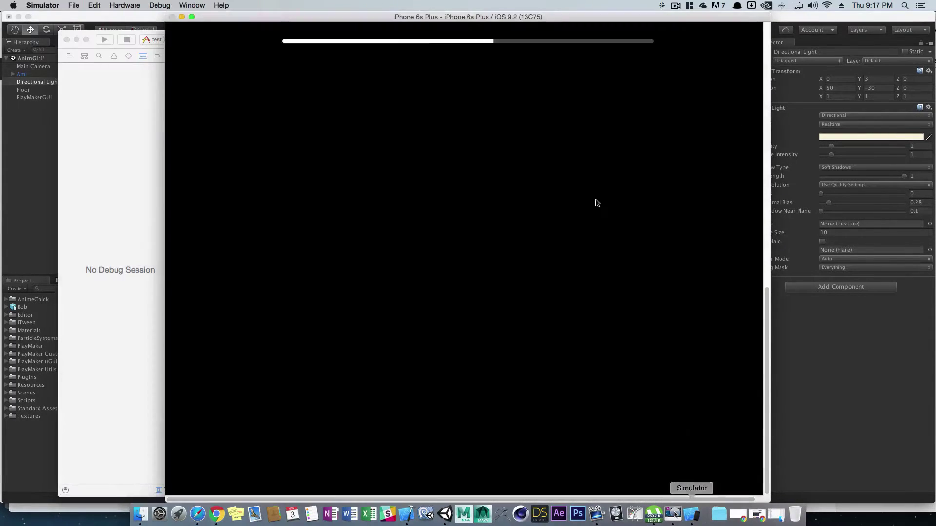
Step: Reposition the simulator window and return the simulated iPhone to its home screen
{"action": "left_click_drag", "start_coordinate": [336, 22], "coordinate": [357, 31]}
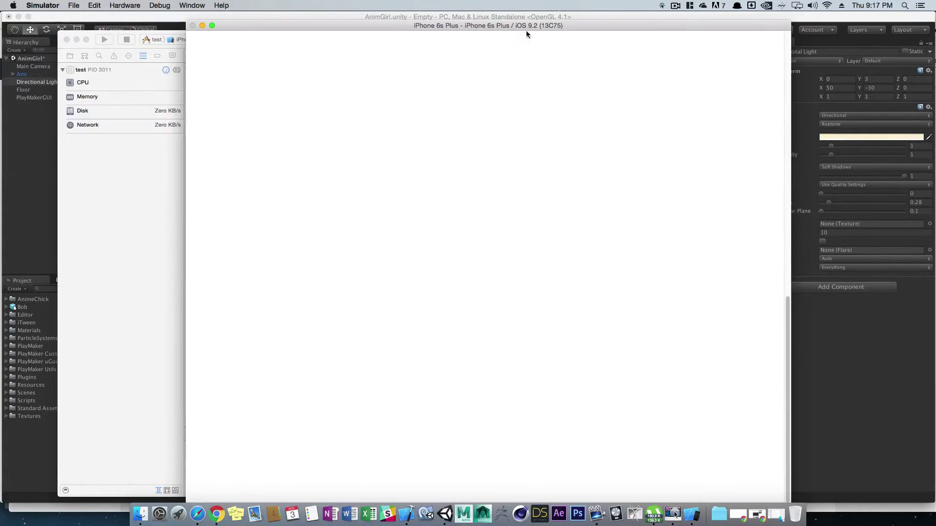
{"action": "left_click_drag", "start_coordinate": [507, 22], "coordinate": [581, 14]}
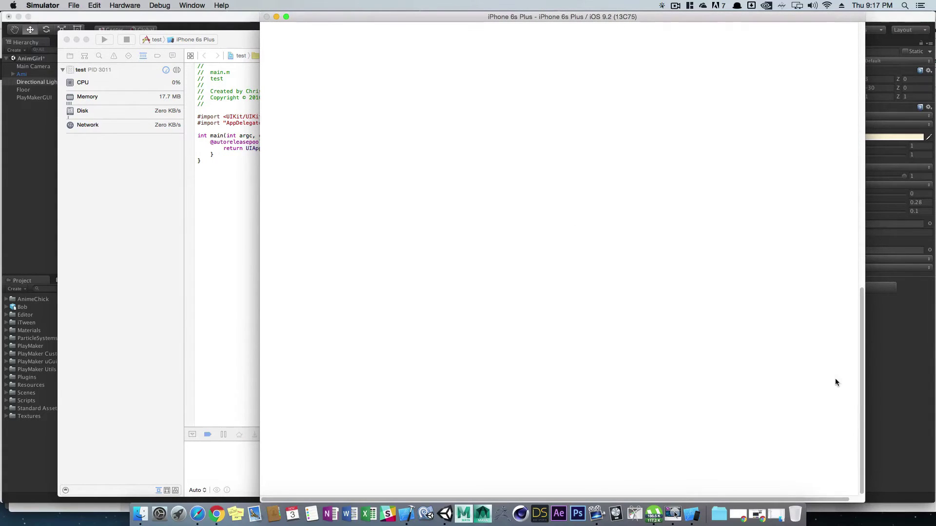
{"action": "left_click_drag", "start_coordinate": [862, 338], "coordinate": [862, 51]}
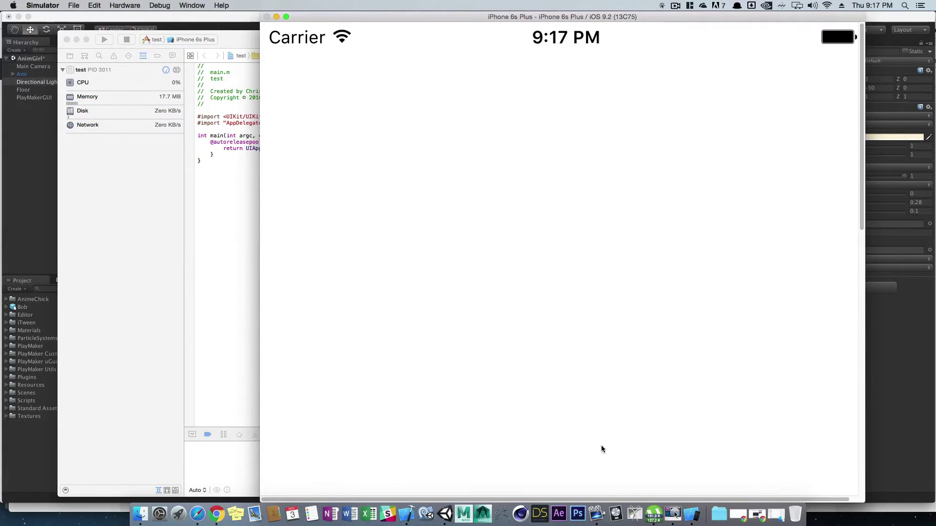
{"action": "scroll", "coordinate": [616, 408], "scroll_direction": "right", "scroll_amount": 2}
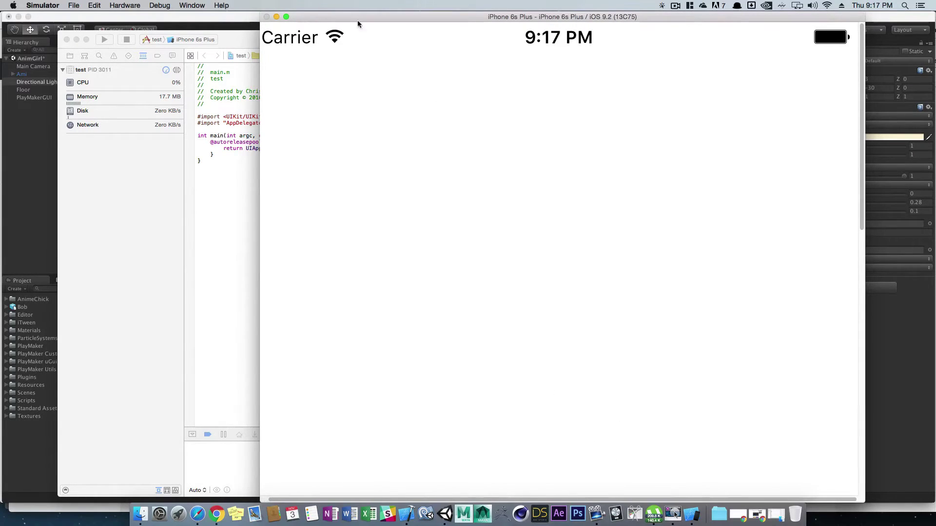
{"action": "left_click_drag", "start_coordinate": [334, 20], "coordinate": [326, 20]}
{"action": "left_click", "coordinate": [125, 5]}
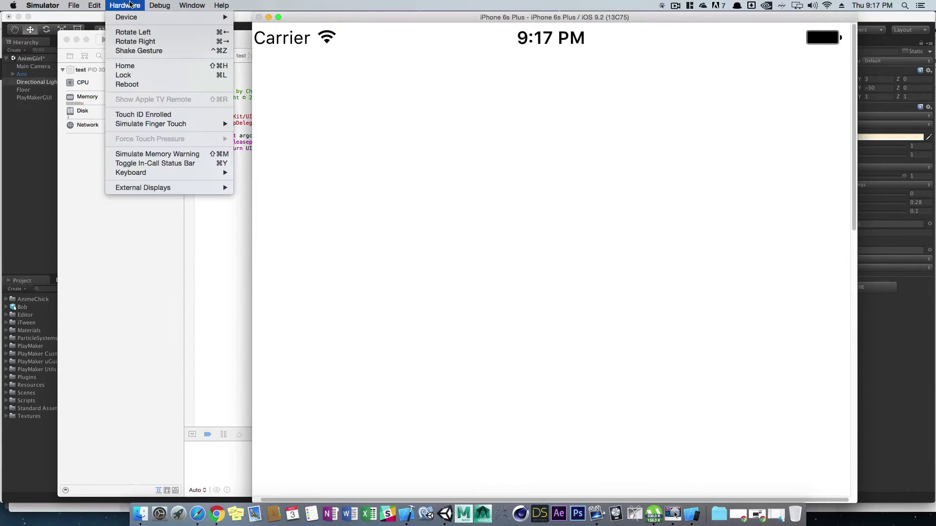
{"action": "left_click", "coordinate": [132, 66]}
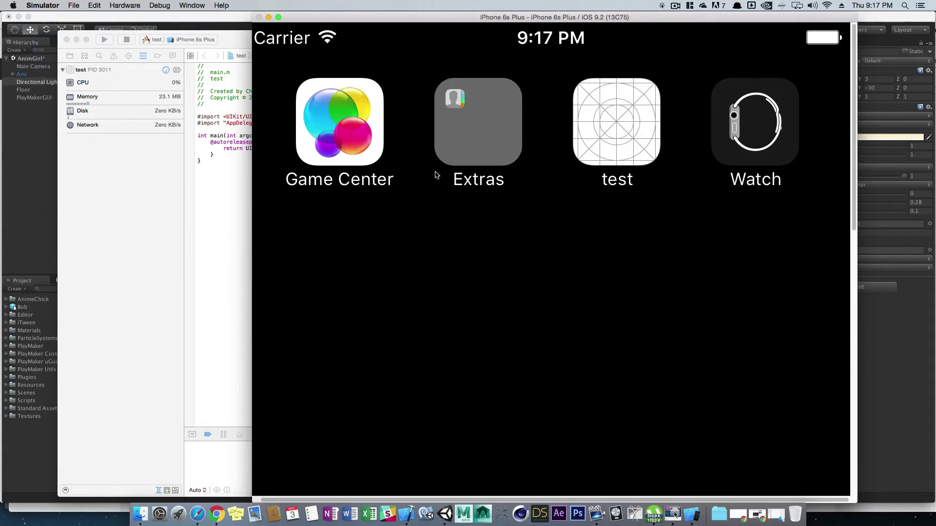
Step: Look at the Complications page of the simulated Watch app and return to the home screen
{"action": "left_click", "coordinate": [754, 157]}
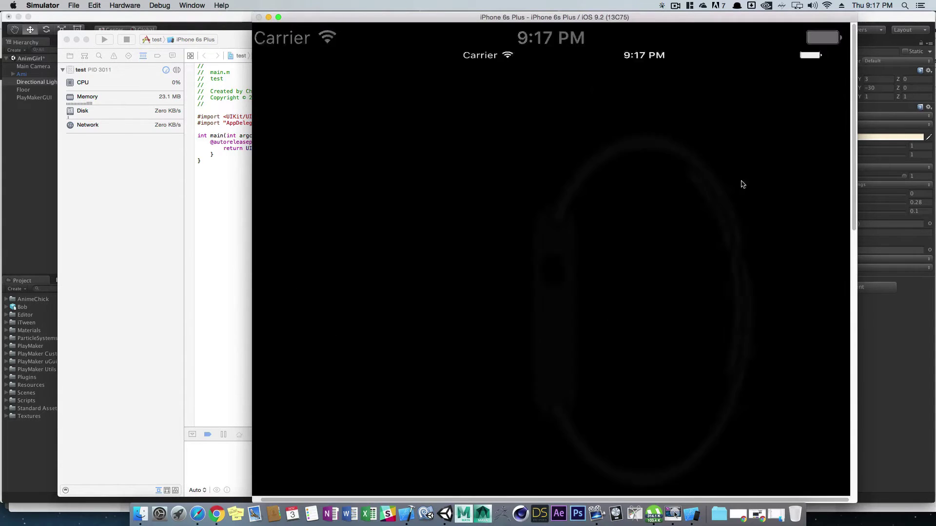
{"action": "left_click", "coordinate": [481, 218]}
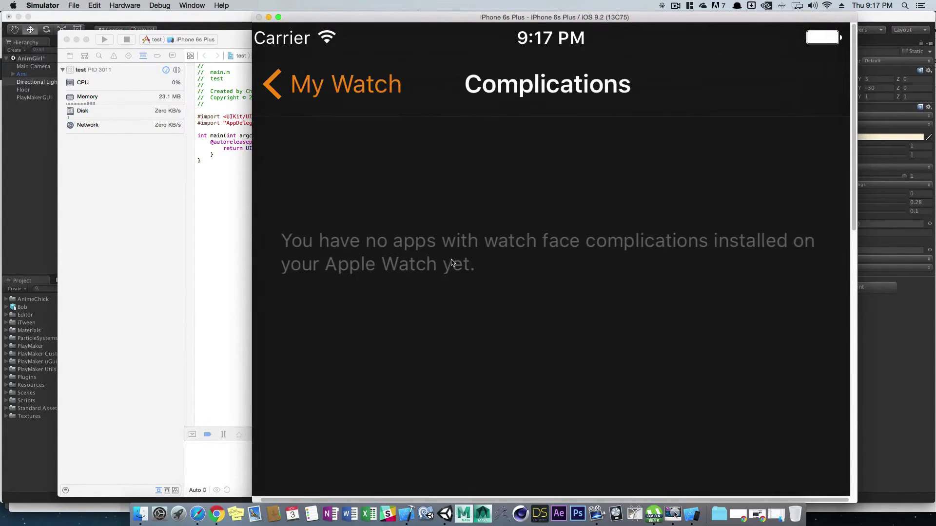
{"action": "left_click", "coordinate": [125, 6]}
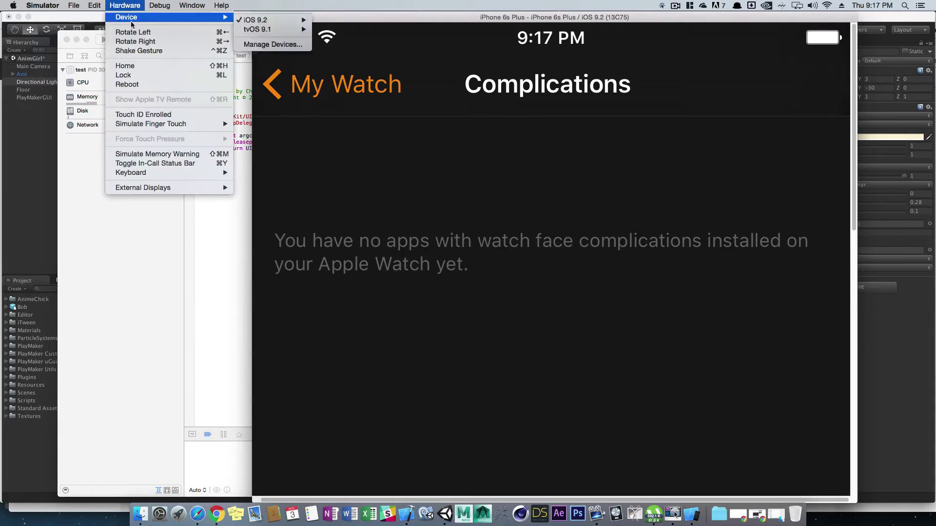
{"action": "left_click", "coordinate": [125, 66]}
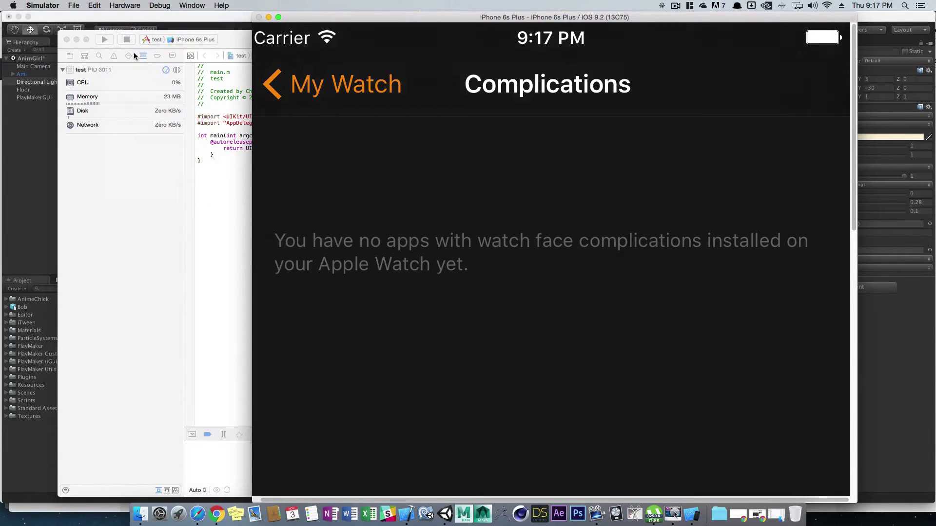
Step: Scale the simulator window to 50% and reposition it to check how it fits the screen
{"action": "left_click", "coordinate": [182, 6]}
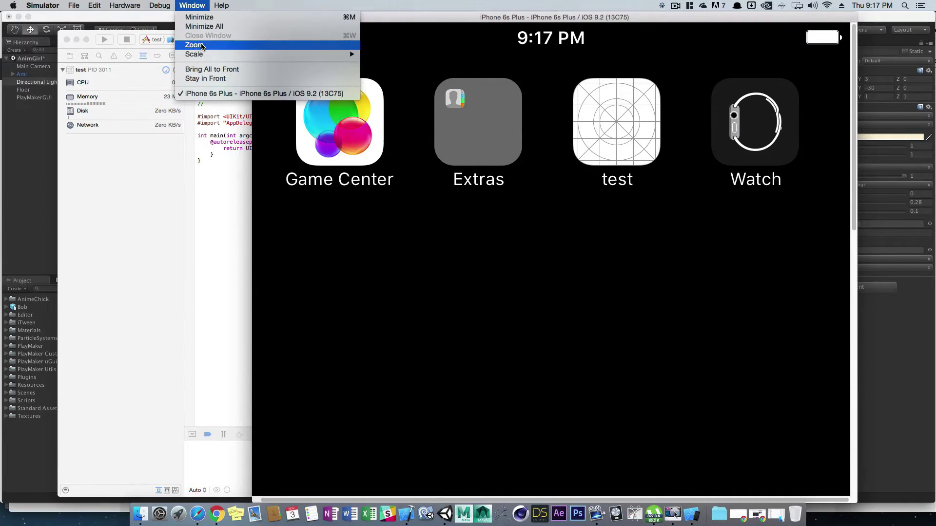
{"action": "mouse_move", "coordinate": [200, 58]}
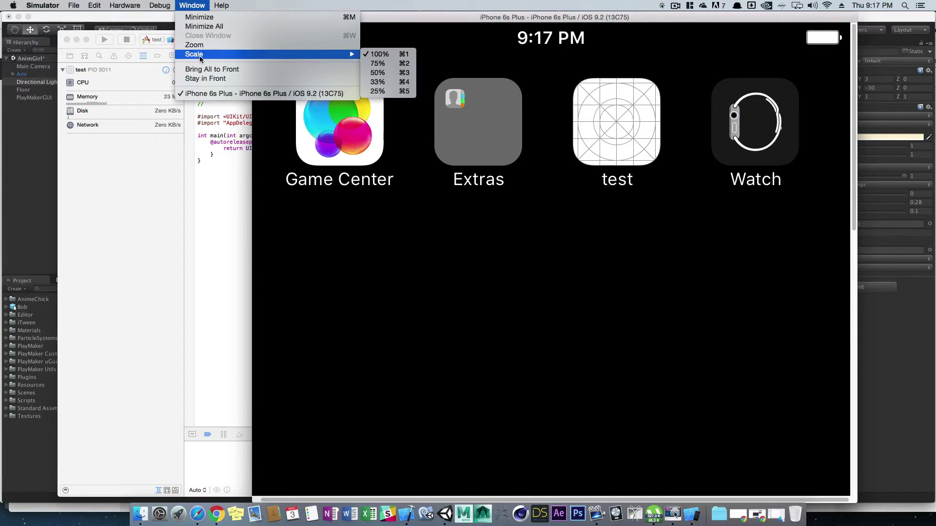
{"action": "left_click", "coordinate": [384, 73]}
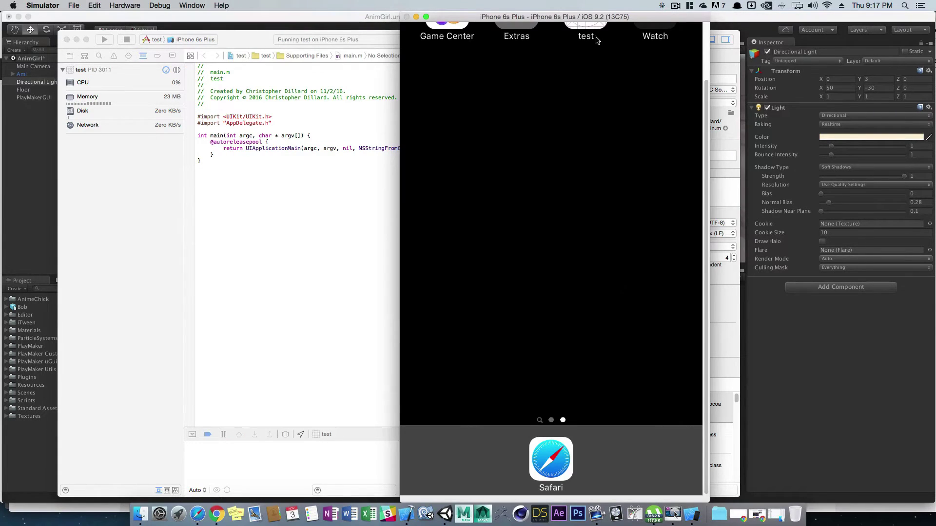
{"action": "left_click_drag", "start_coordinate": [658, 20], "coordinate": [659, 57]}
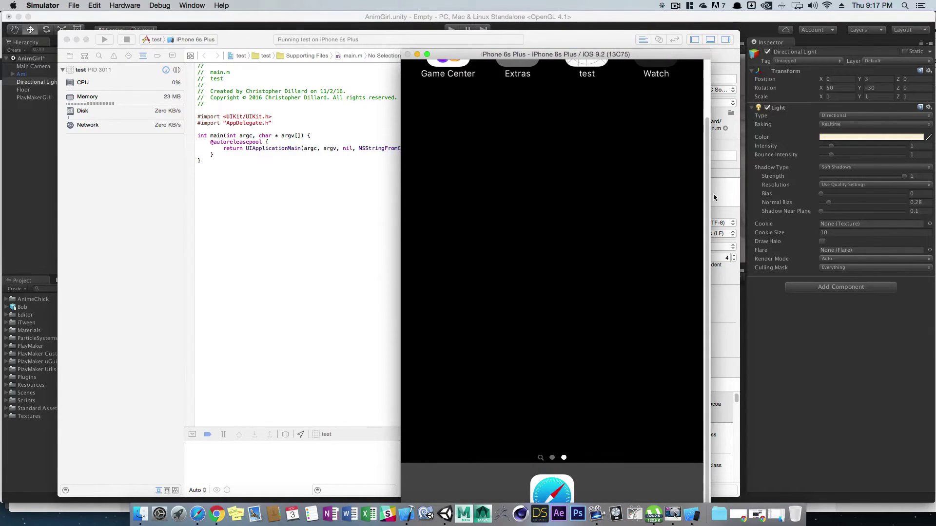
{"action": "scroll", "coordinate": [701, 158], "scroll_direction": "down", "scroll_amount": 2}
Step: Scale the simulator window to 33% and launch the test app from the simulated home screen
{"action": "left_click", "coordinate": [191, 6]}
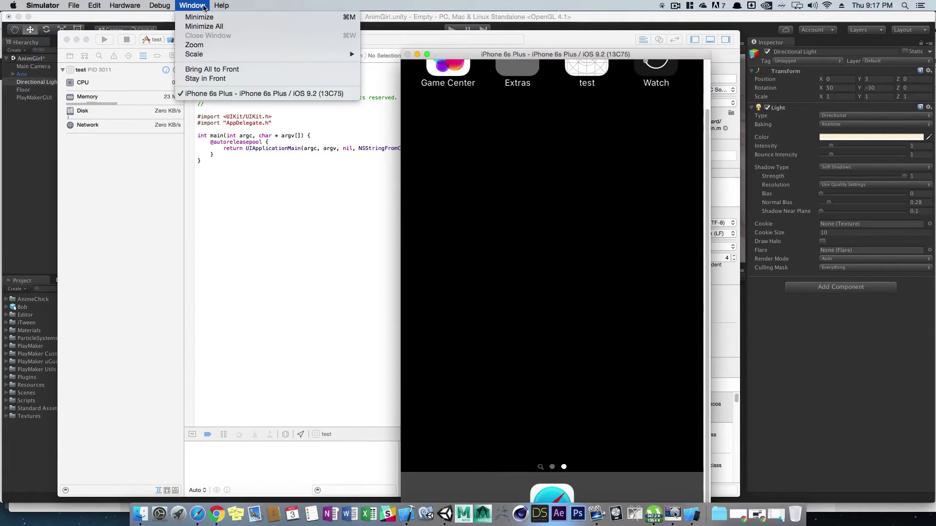
{"action": "mouse_move", "coordinate": [195, 54]}
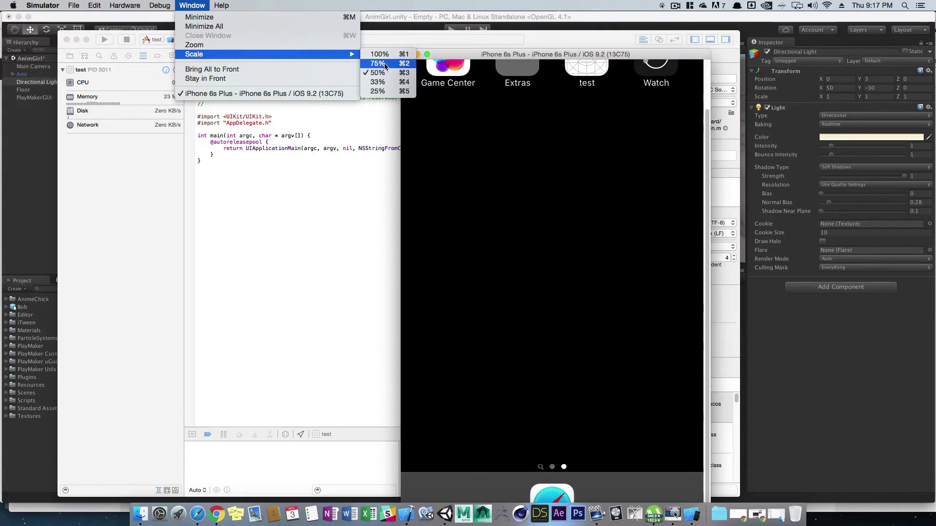
{"action": "left_click", "coordinate": [383, 83]}
{"action": "left_click_drag", "start_coordinate": [528, 120], "coordinate": [526, 43]}
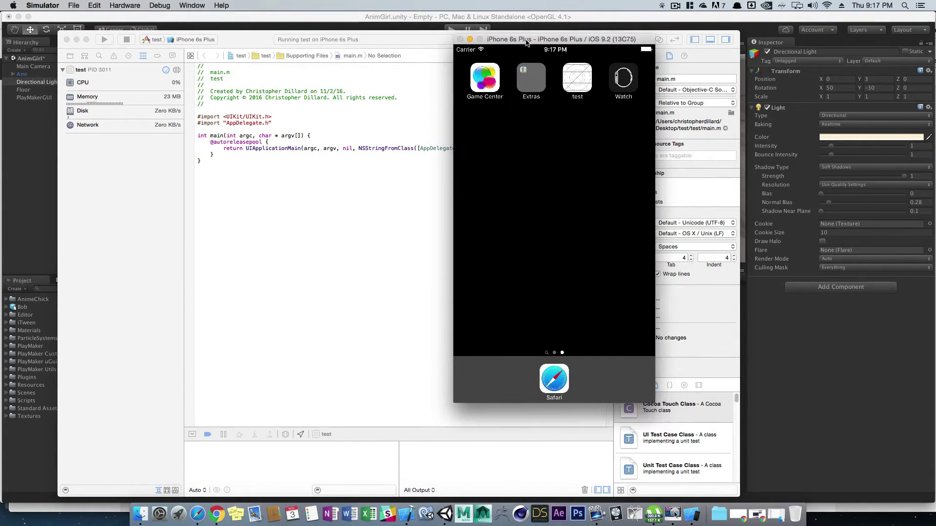
{"action": "left_click", "coordinate": [582, 82]}
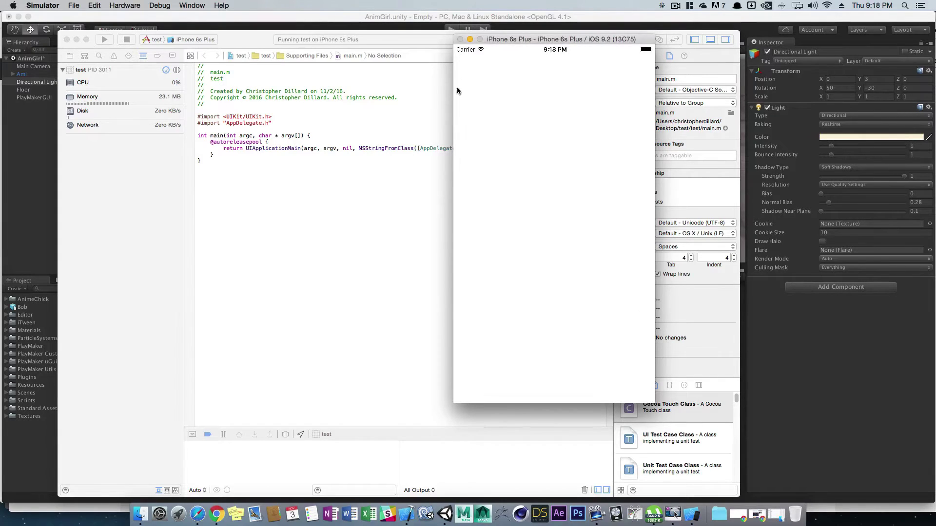
{"action": "left_click_drag", "start_coordinate": [562, 40], "coordinate": [516, 46]}
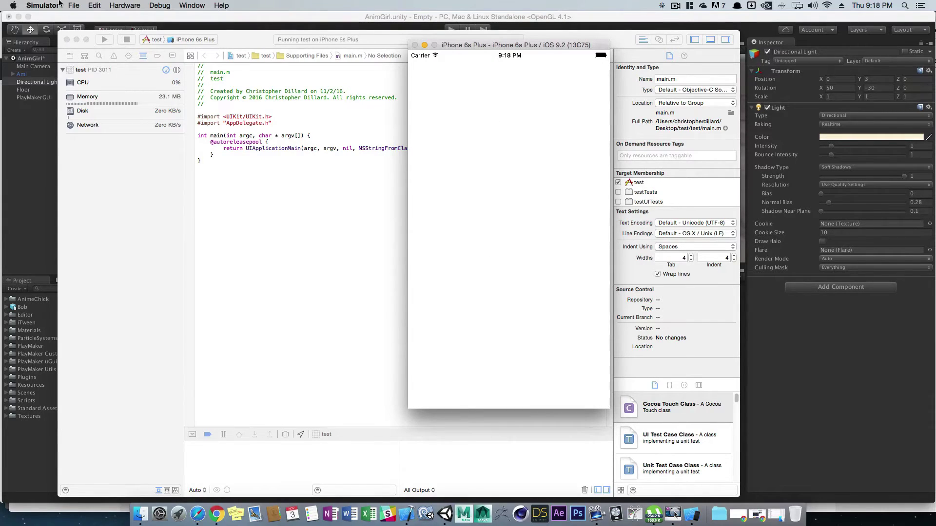
Step: Quit the Simulator and Xcode to get back to the Unity project
{"action": "left_click", "coordinate": [43, 6]}
{"action": "left_click", "coordinate": [44, 94]}
{"action": "key", "text": "F4"}
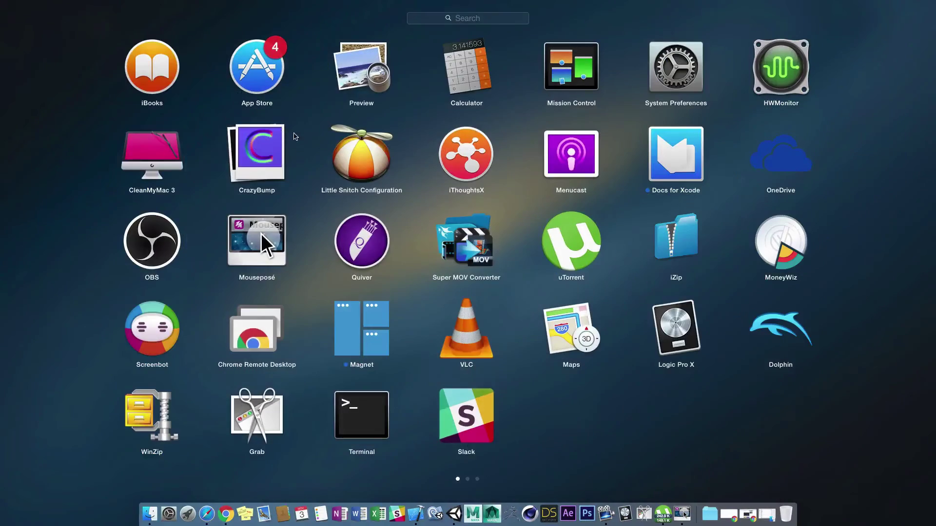
{"action": "left_click", "coordinate": [294, 136]}
{"action": "left_click", "coordinate": [36, 6]}
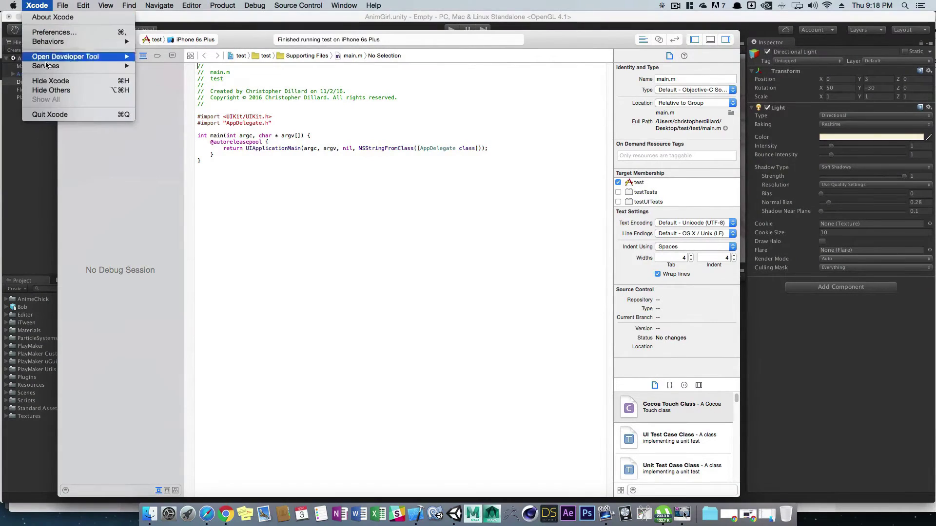
{"action": "left_click", "coordinate": [39, 116]}
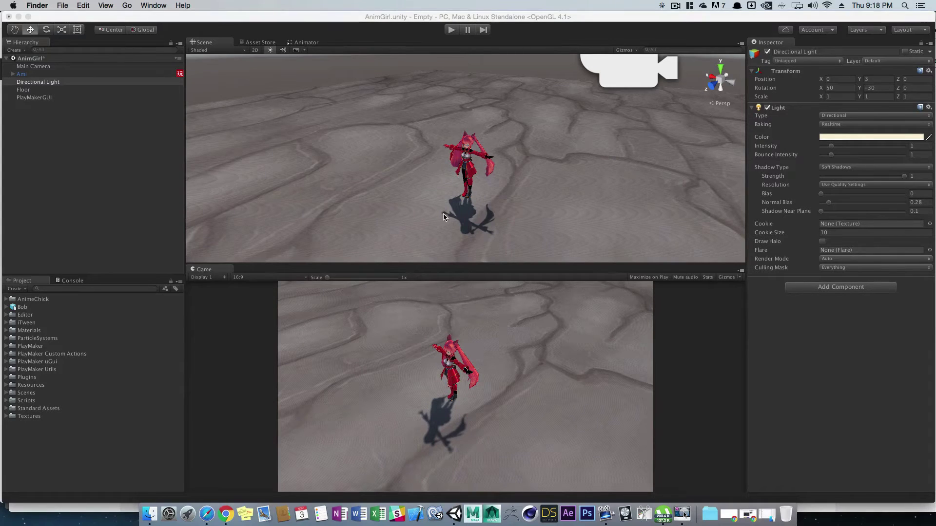
Step: Switch to the Unity editor and save the AnimGirl scene
{"action": "left_click", "coordinate": [157, 205]}
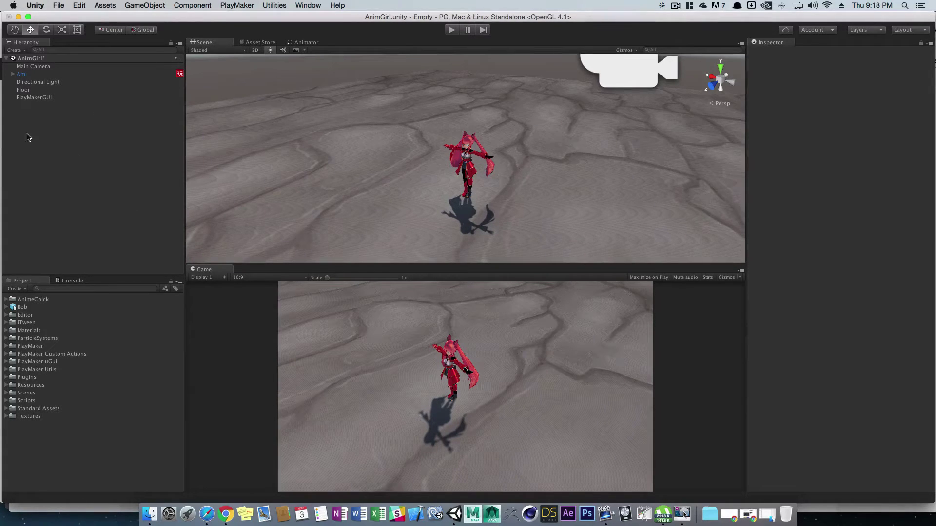
{"action": "left_click", "coordinate": [35, 5]}
{"action": "mouse_move", "coordinate": [58, 5]}
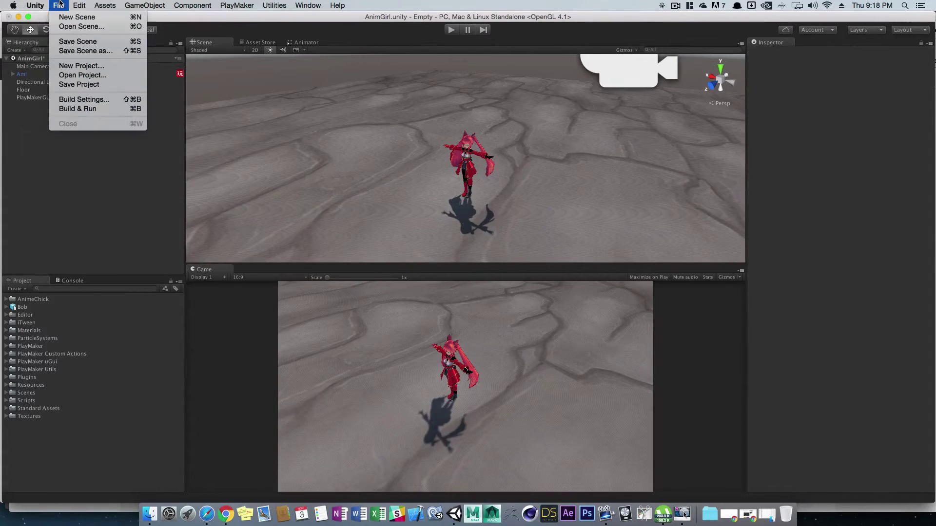
{"action": "left_click", "coordinate": [79, 35]}
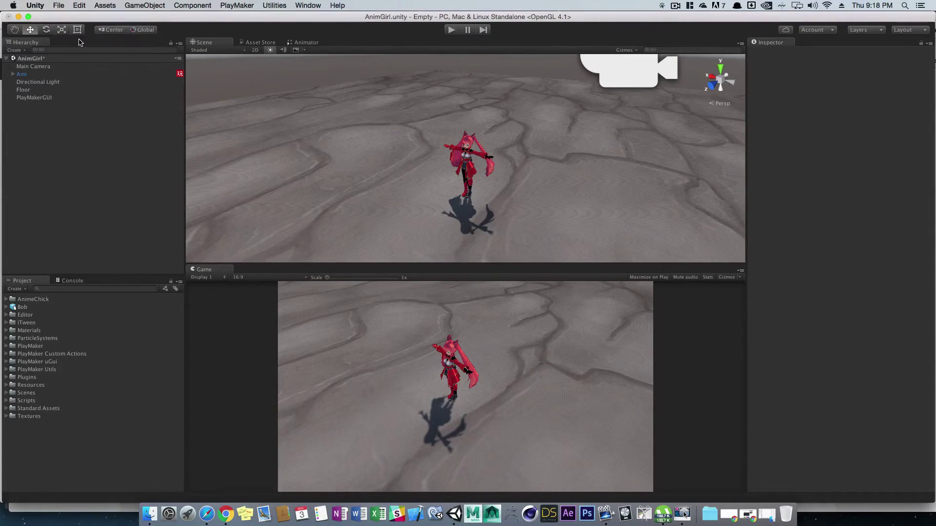
{"action": "left_click", "coordinate": [58, 6]}
{"action": "left_click", "coordinate": [66, 44]}
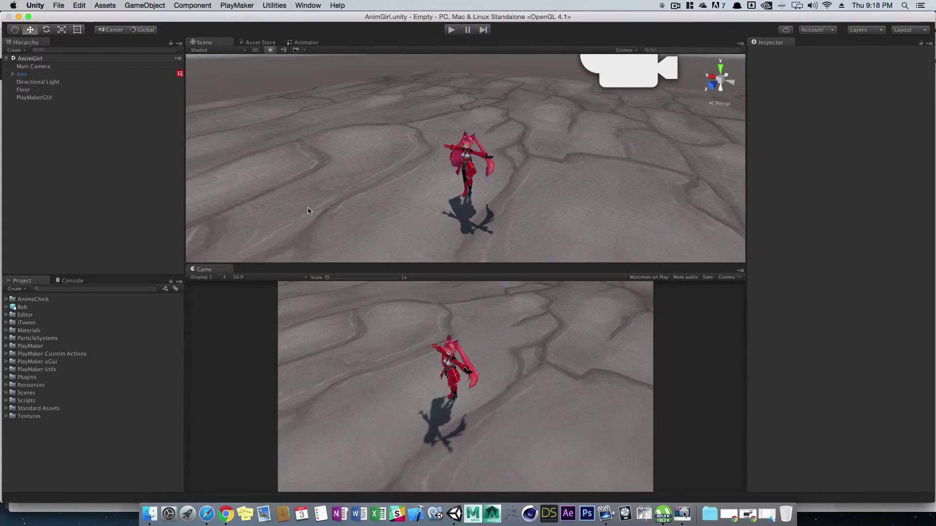
Step: Switch the project's build platform to iOS in Build Settings and dismiss the PlayMaker welcome window
{"action": "left_click", "coordinate": [105, 5]}
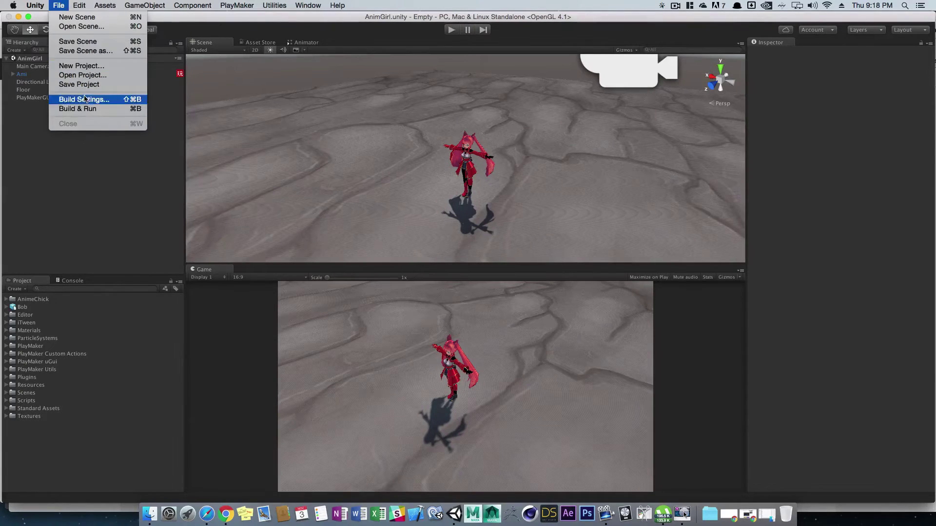
{"action": "left_click", "coordinate": [84, 96]}
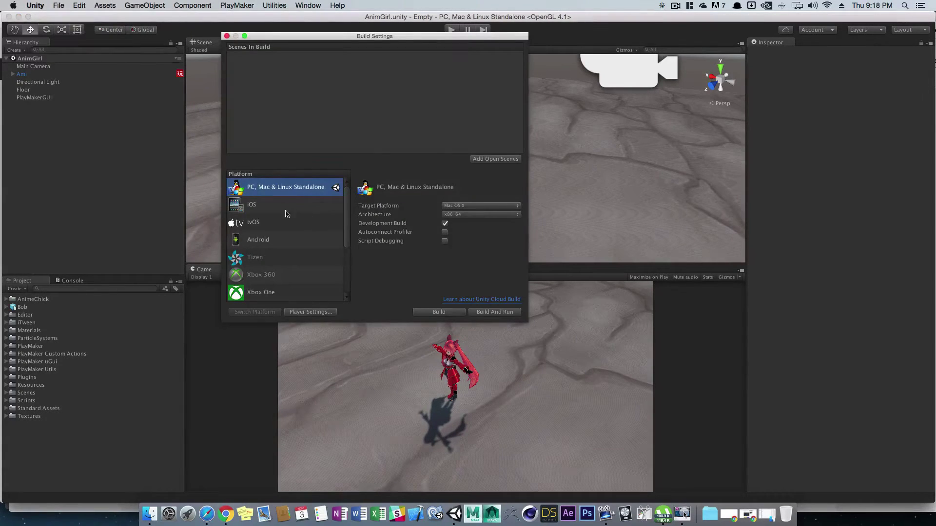
{"action": "left_click", "coordinate": [282, 206]}
{"action": "left_click", "coordinate": [256, 188]}
{"action": "left_click", "coordinate": [252, 208]}
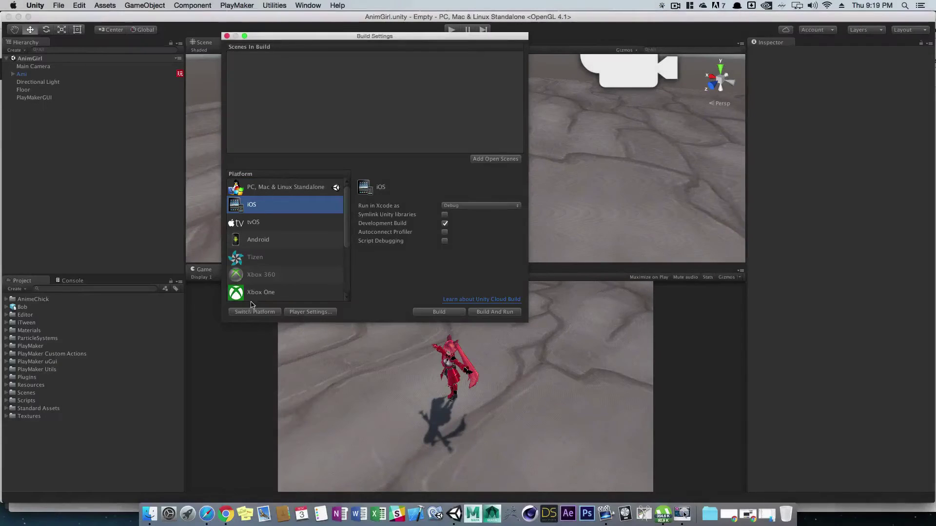
{"action": "left_click", "coordinate": [246, 313]}
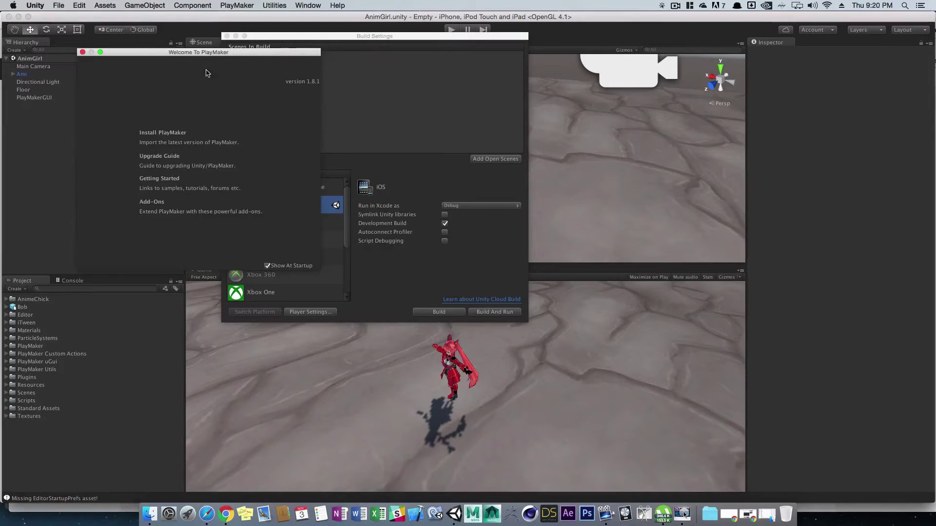
{"action": "left_click", "coordinate": [83, 52]}
{"action": "left_click", "coordinate": [295, 39]}
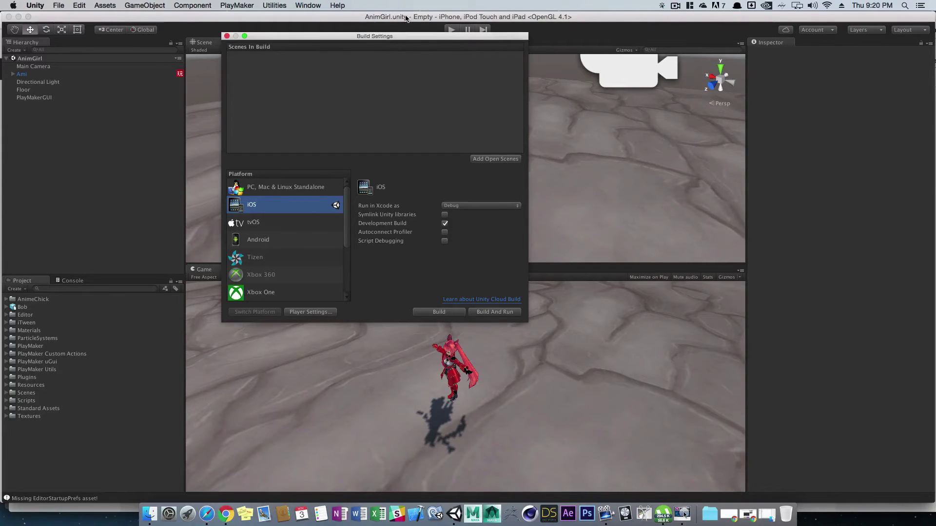
Step: Add the AnimGirl scene from the Scenes folder to the scenes in the build and reposition the Build Settings window
{"action": "left_click", "coordinate": [9, 395]}
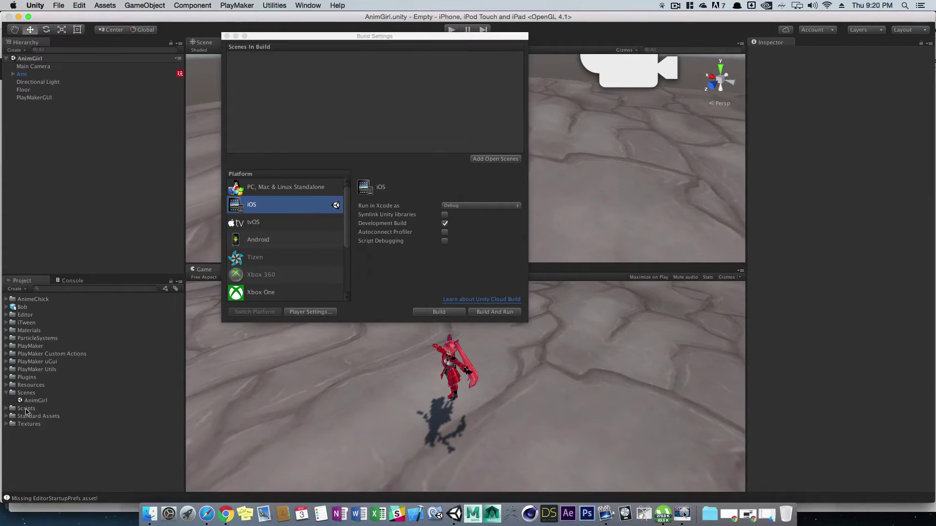
{"action": "left_click", "coordinate": [34, 401]}
{"action": "left_click_drag", "start_coordinate": [34, 401], "coordinate": [336, 103]}
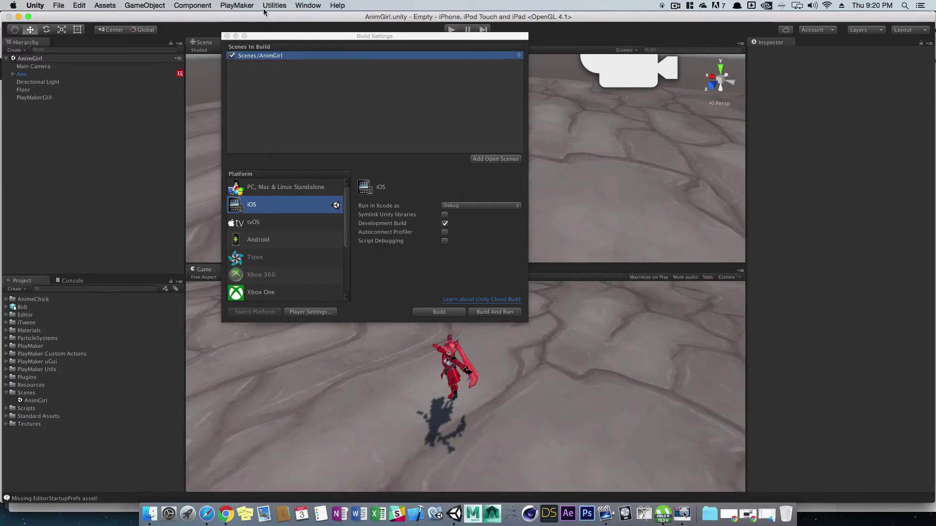
{"action": "left_click", "coordinate": [288, 82]}
{"action": "left_click_drag", "start_coordinate": [298, 32], "coordinate": [249, 55]}
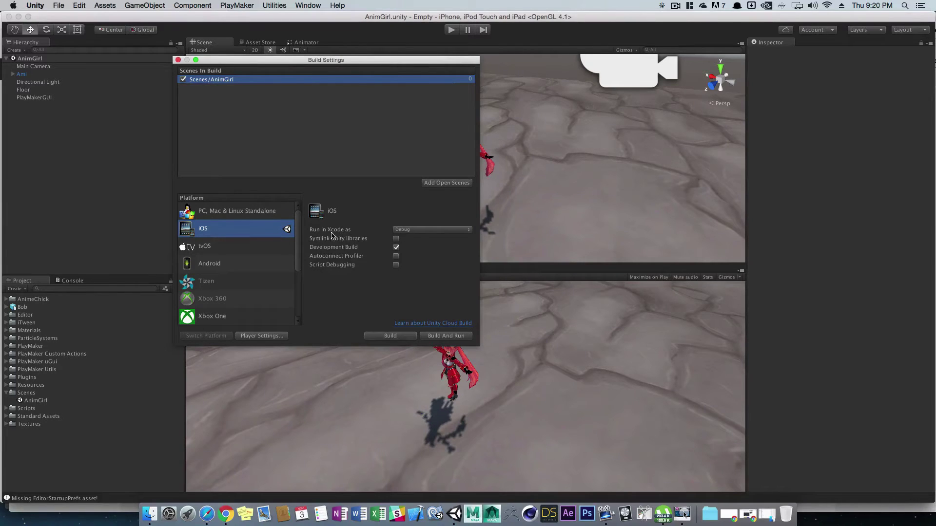
Step: Review the iOS build options, keeping Run in Xcode as set to Debug and Development Build enabled
{"action": "left_click", "coordinate": [412, 233]}
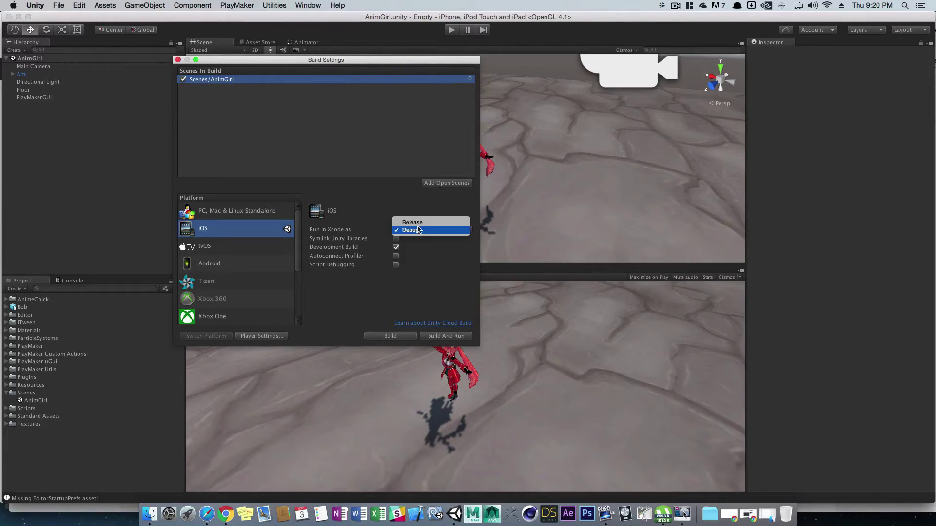
{"action": "left_click", "coordinate": [415, 271]}
{"action": "left_click", "coordinate": [410, 230]}
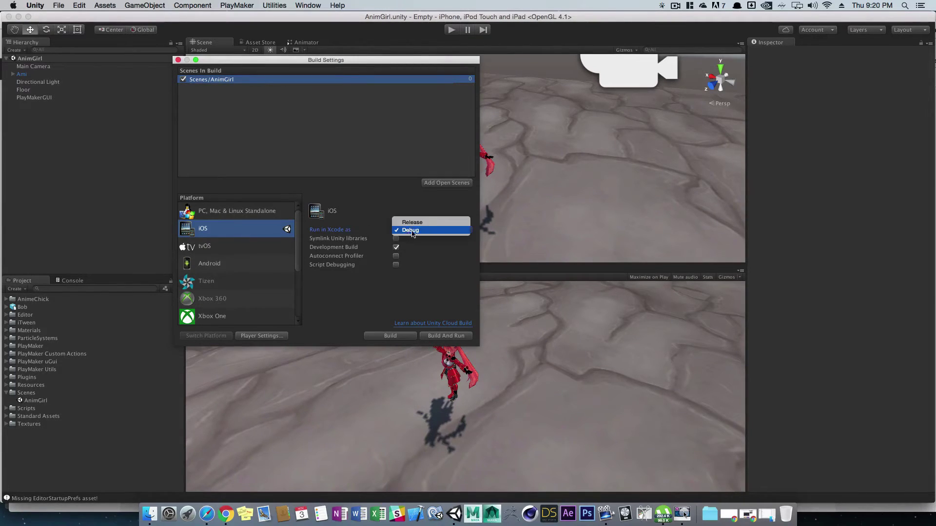
{"action": "left_click", "coordinate": [412, 232]}
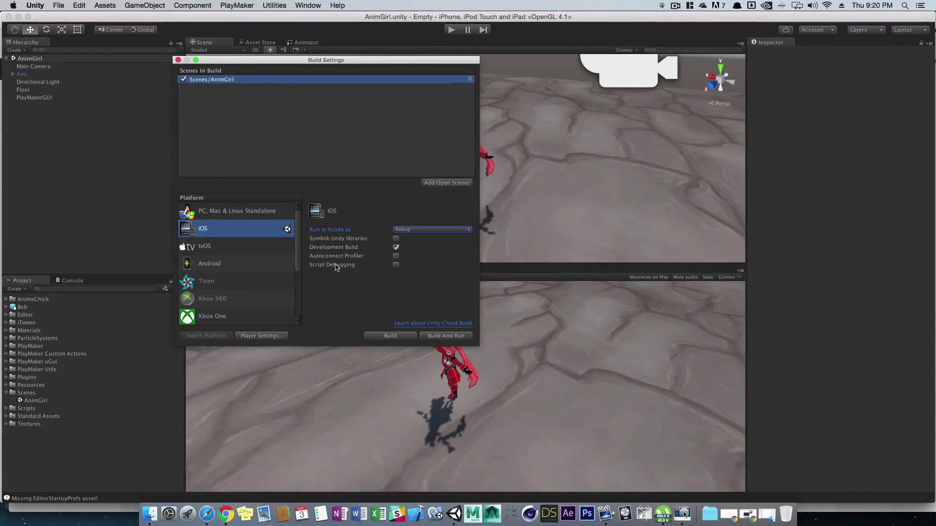
{"action": "left_click", "coordinate": [396, 248]}
{"action": "left_click", "coordinate": [395, 248]}
{"action": "left_click", "coordinate": [395, 248]}
{"action": "left_click", "coordinate": [401, 230]}
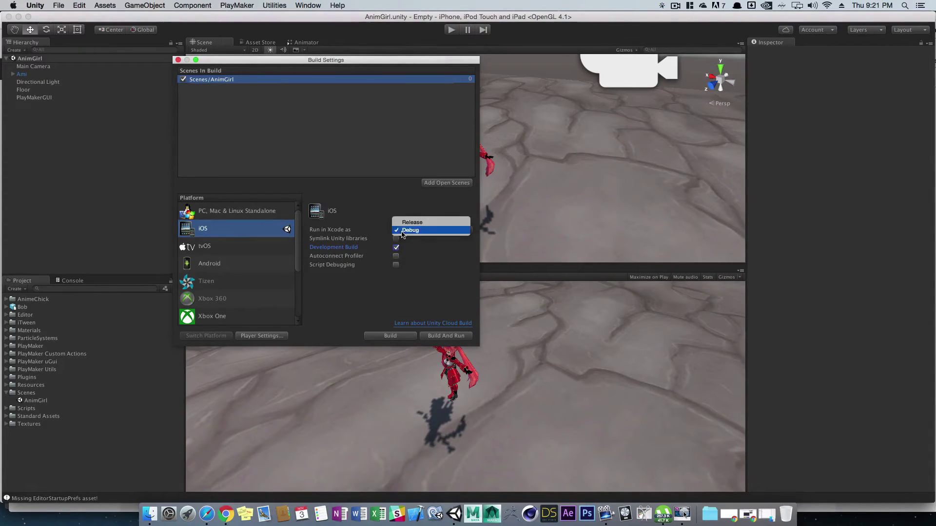
{"action": "left_click", "coordinate": [368, 294]}
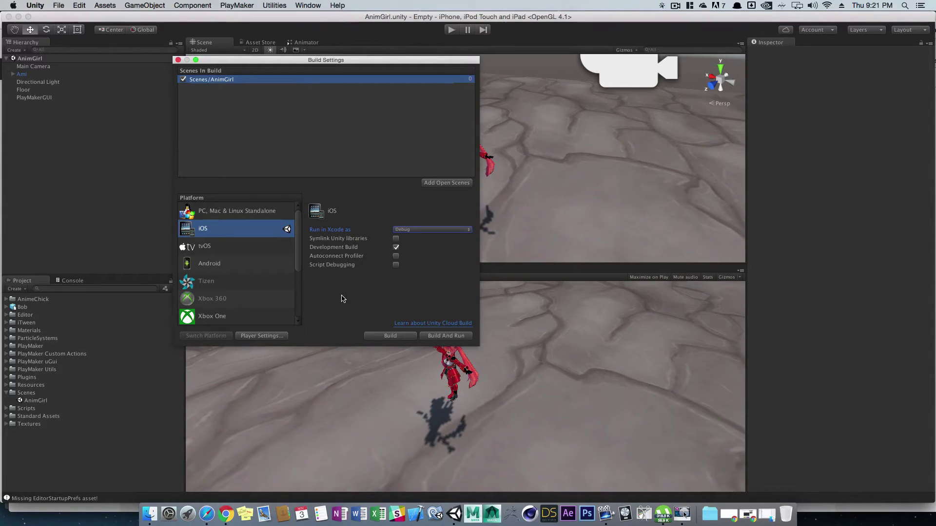
Step: Build the iOS project as Anim inside a new Builds folder in Documents
{"action": "left_click", "coordinate": [394, 336]}
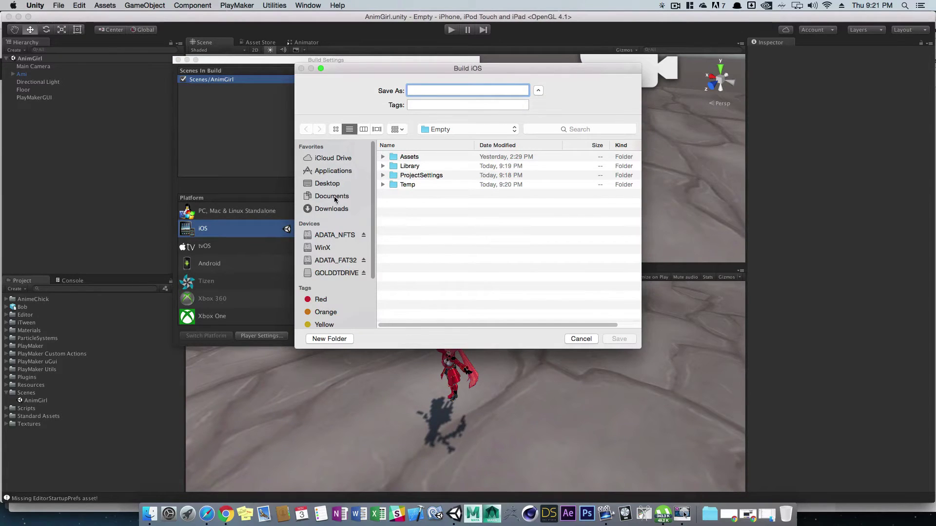
{"action": "left_click", "coordinate": [335, 200]}
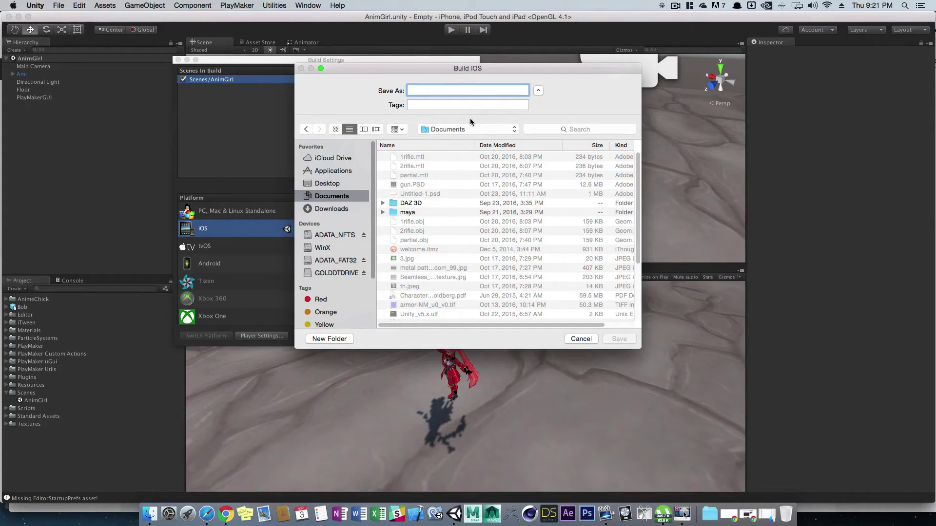
{"action": "left_click", "coordinate": [330, 339]}
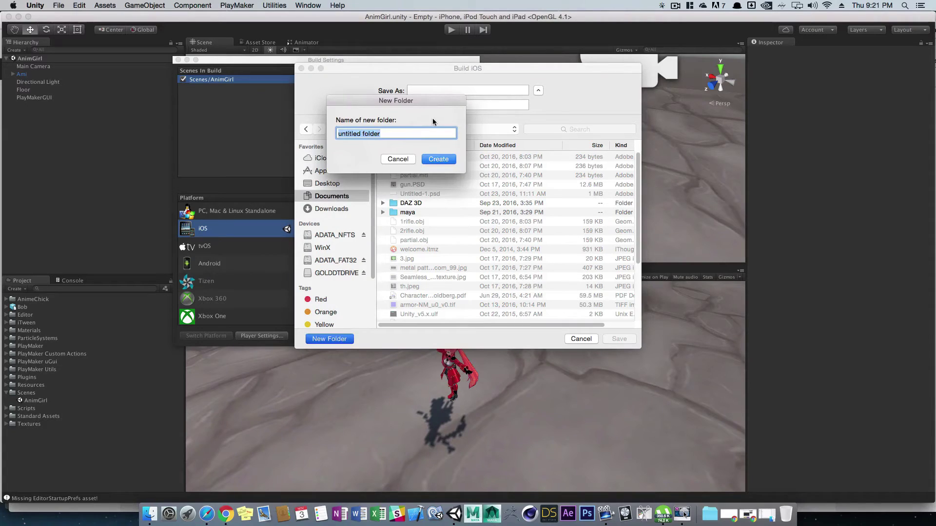
{"action": "type", "text": "Builds"}
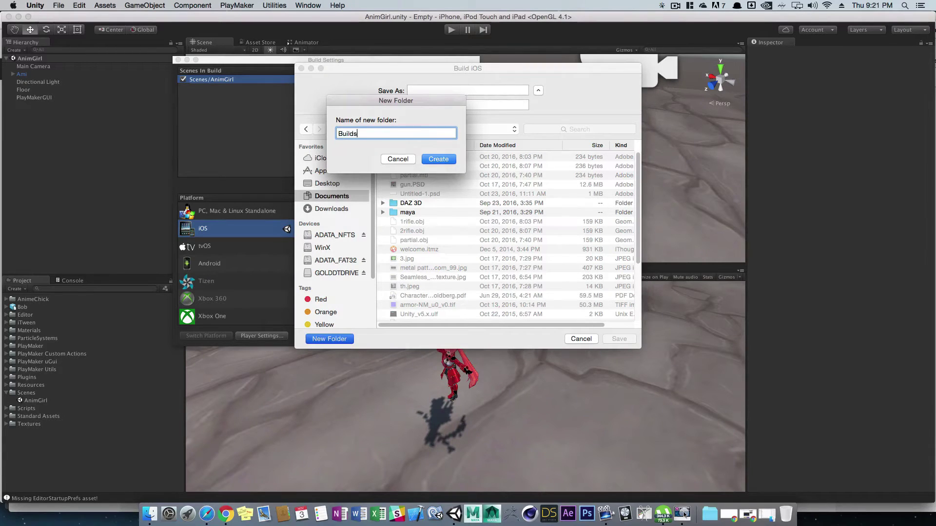
{"action": "key", "text": "Return"}
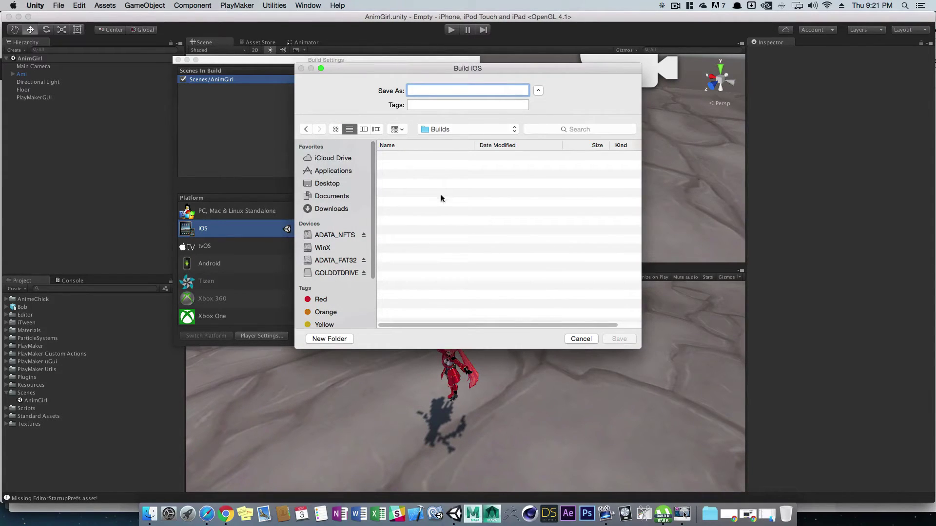
{"action": "type", "text": "Anim"}
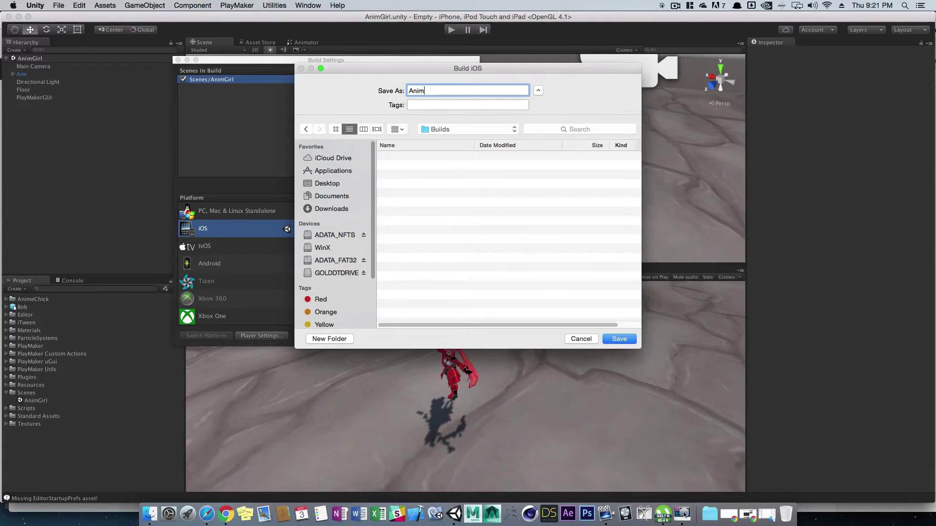
{"action": "key", "text": "Return"}
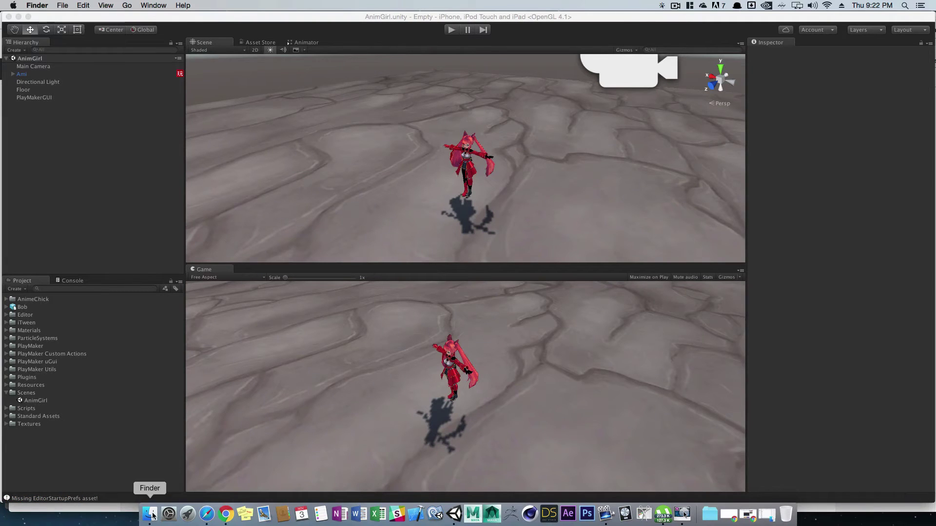
Step: Open a new Finder window, locate Documents/Builds/Anim and open Unity-iPhone.xcodeproj in Xcode
{"action": "right_click", "coordinate": [152, 514]}
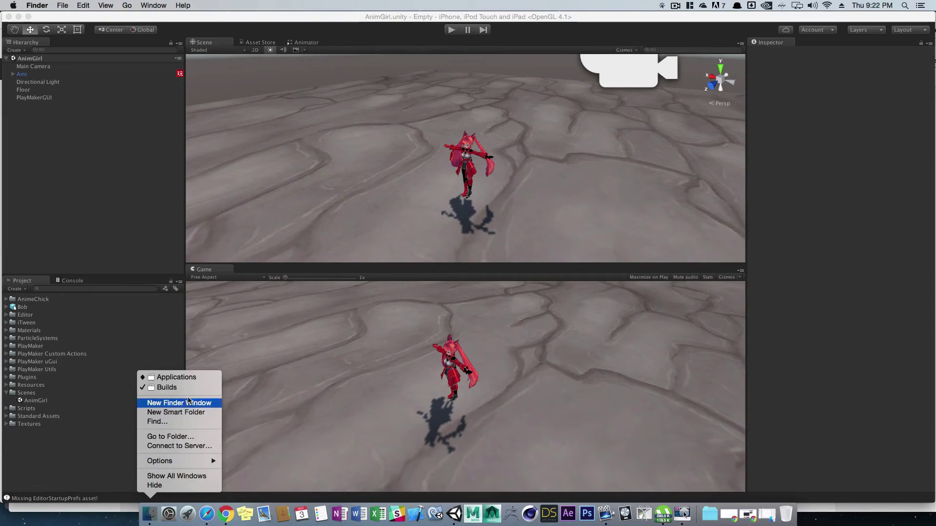
{"action": "left_click", "coordinate": [177, 403]}
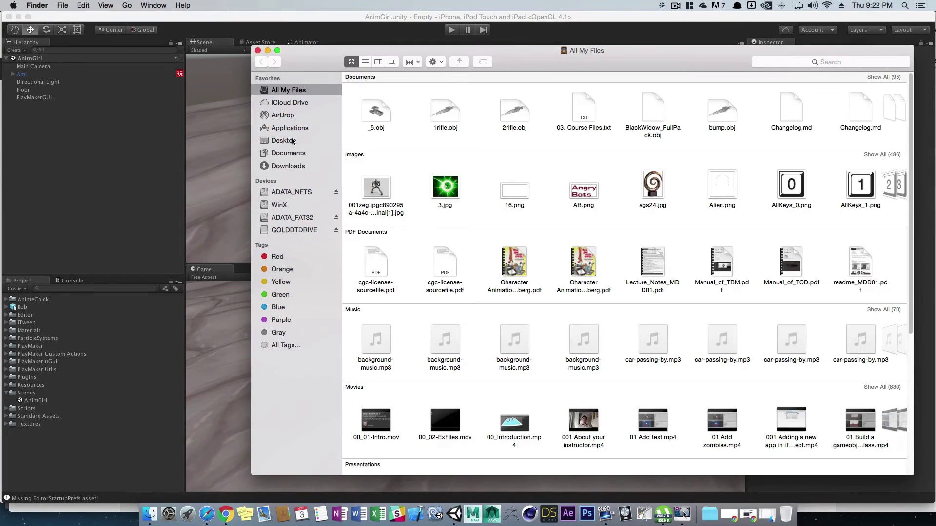
{"action": "left_click", "coordinate": [291, 153]}
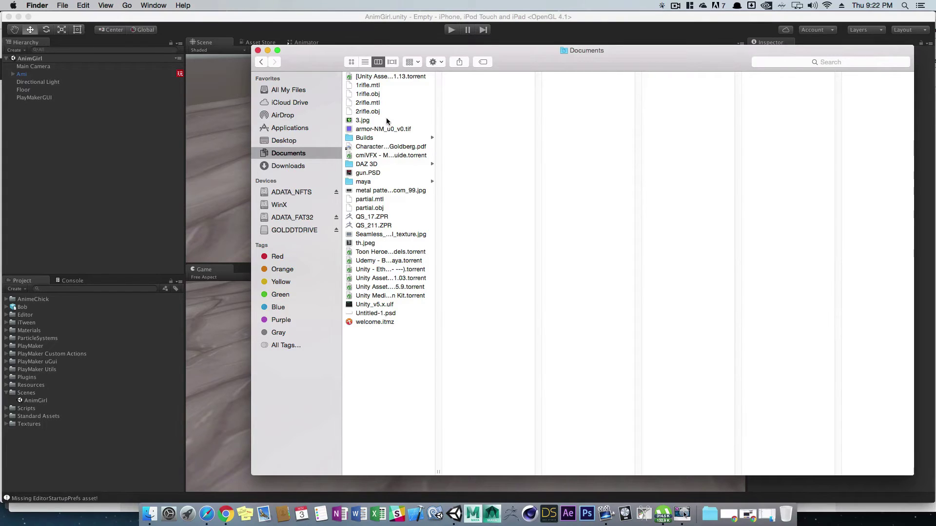
{"action": "left_click", "coordinate": [371, 138]}
{"action": "left_click", "coordinate": [479, 78]}
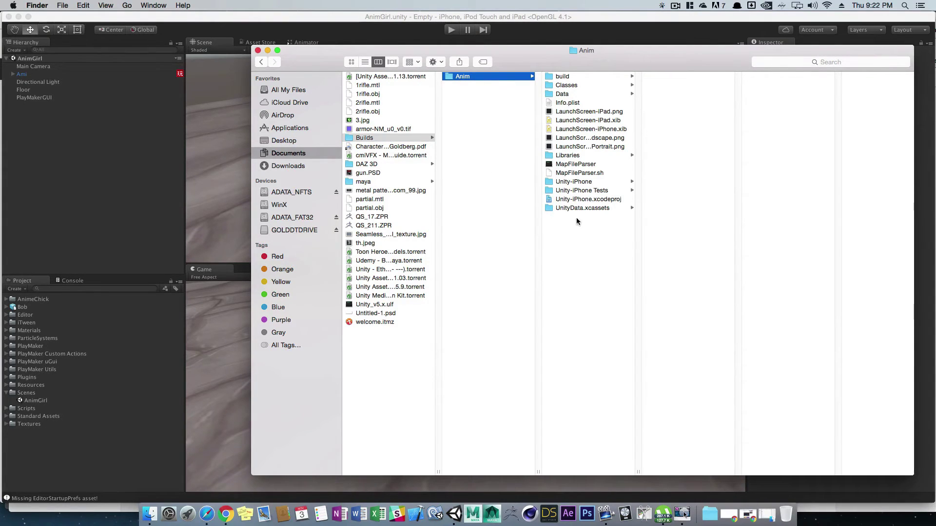
{"action": "left_click", "coordinate": [563, 200]}
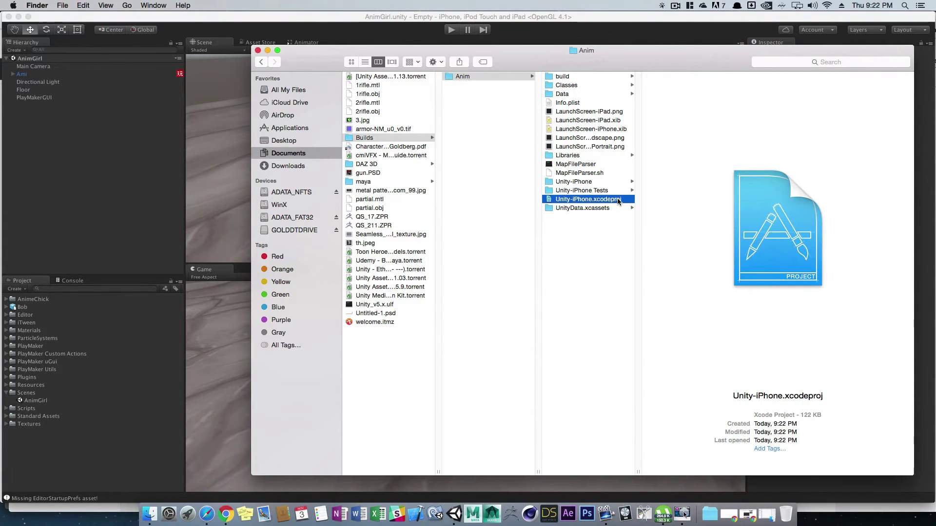
{"action": "double_click", "coordinate": [578, 200]}
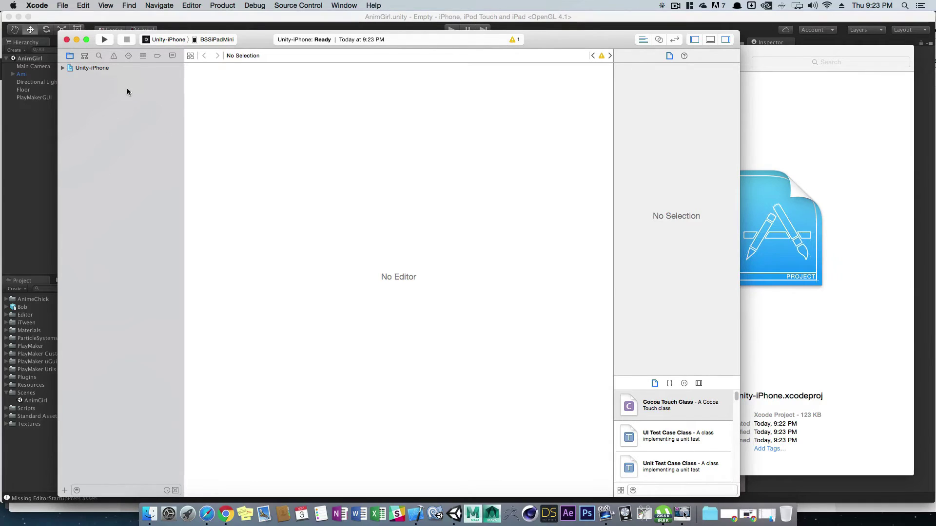
Step: Expand the Unity-iPhone project's contents and examine its scheme choices and available run devices
{"action": "left_click", "coordinate": [63, 68]}
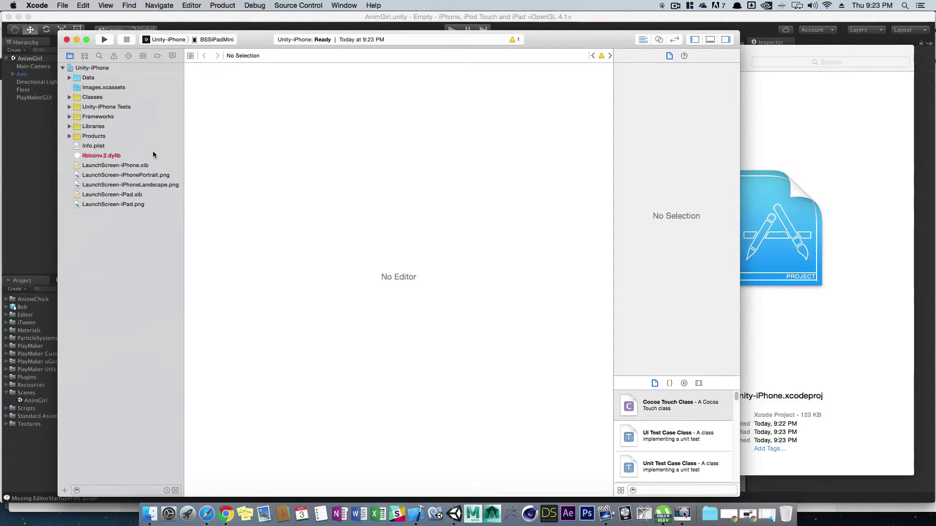
{"action": "left_click", "coordinate": [168, 41]}
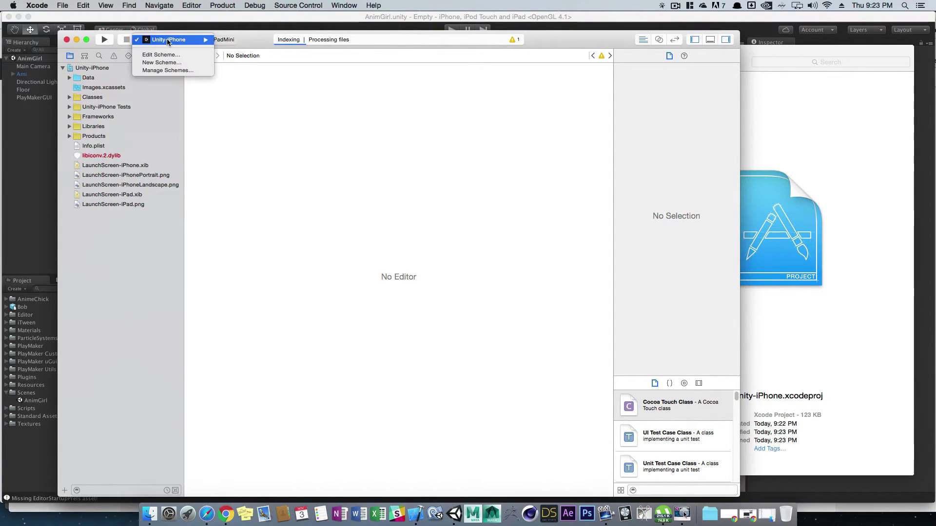
{"action": "left_click", "coordinate": [178, 40]}
{"action": "left_click", "coordinate": [188, 41]}
{"action": "left_click", "coordinate": [226, 41]}
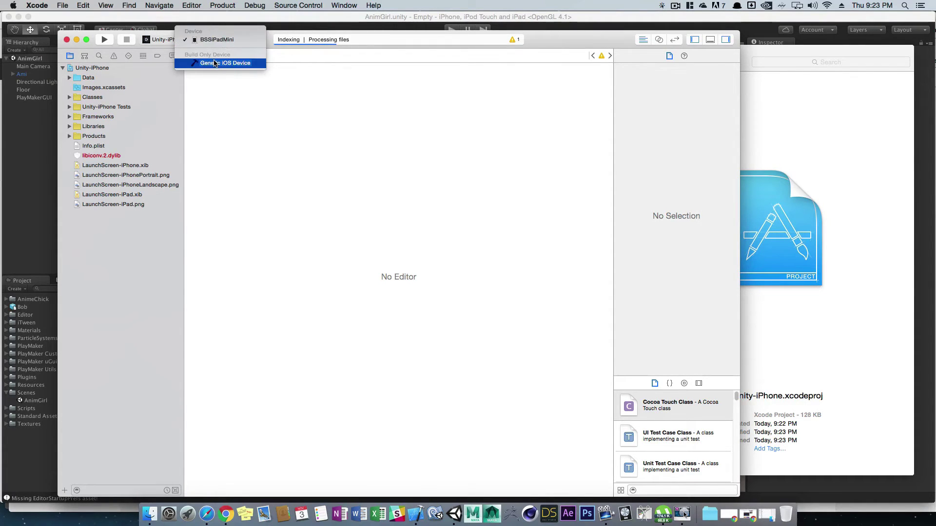
{"action": "left_click", "coordinate": [215, 97]}
{"action": "left_click", "coordinate": [177, 40]}
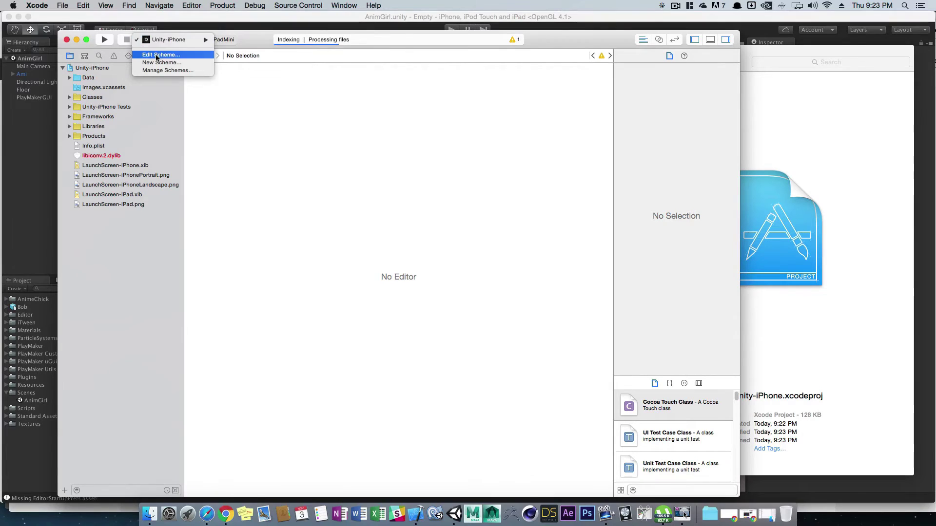
{"action": "left_click", "coordinate": [280, 121]}
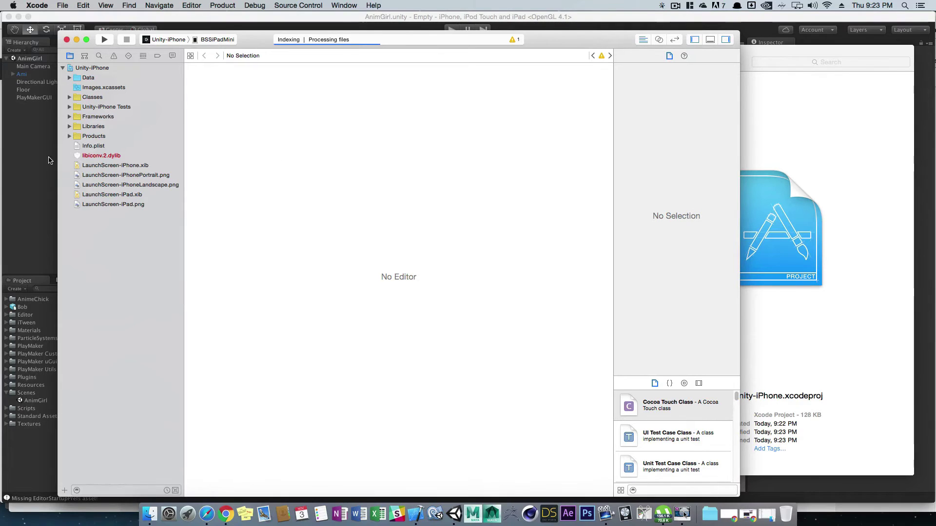
Step: Look through the Unity-iPhone project's Libraries, Frameworks and Classes folders, including the Unity subfolder, and collapse them again
{"action": "left_click", "coordinate": [69, 127]}
{"action": "left_click", "coordinate": [70, 117]}
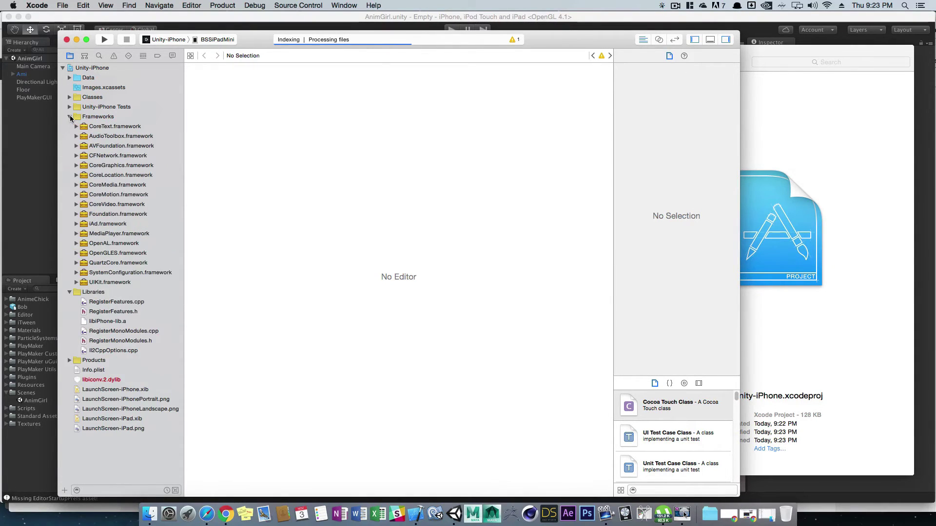
{"action": "left_click", "coordinate": [69, 117]}
{"action": "left_click", "coordinate": [69, 127]}
{"action": "left_click", "coordinate": [69, 97]}
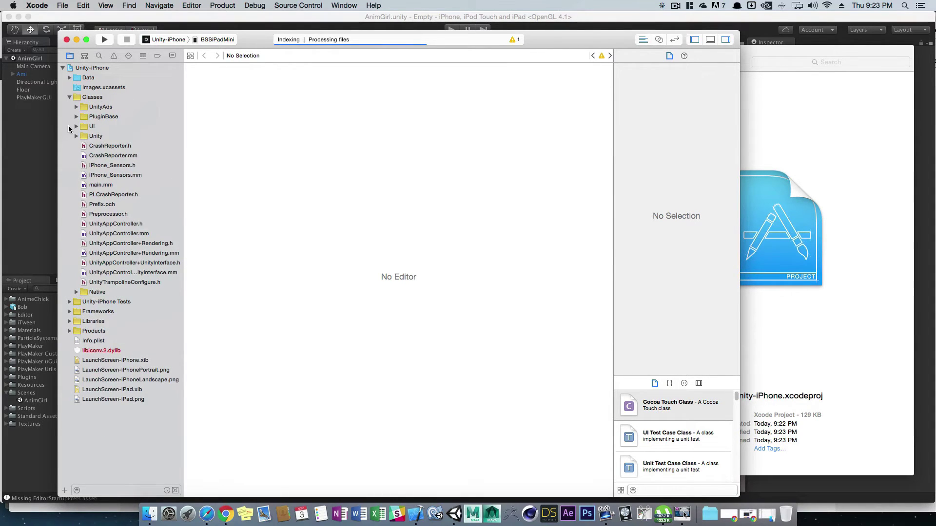
{"action": "left_click", "coordinate": [77, 136]}
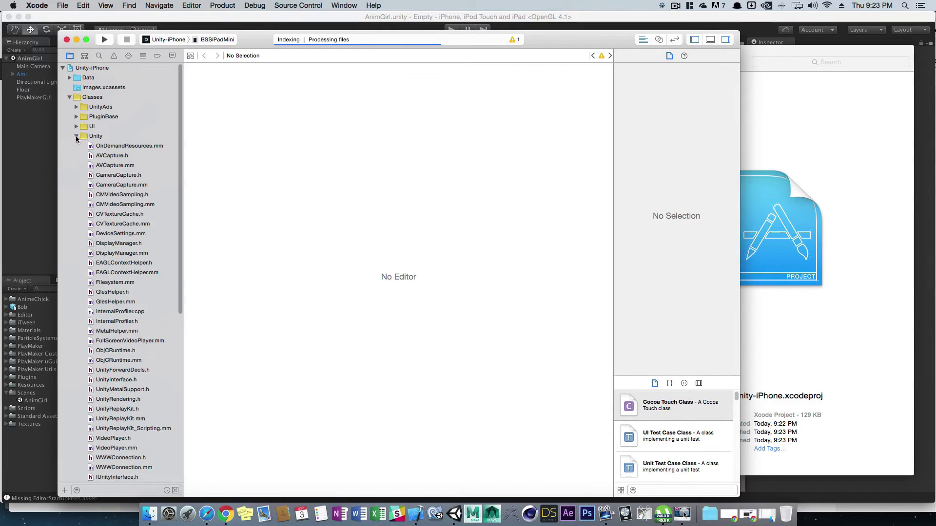
{"action": "left_click", "coordinate": [75, 137]}
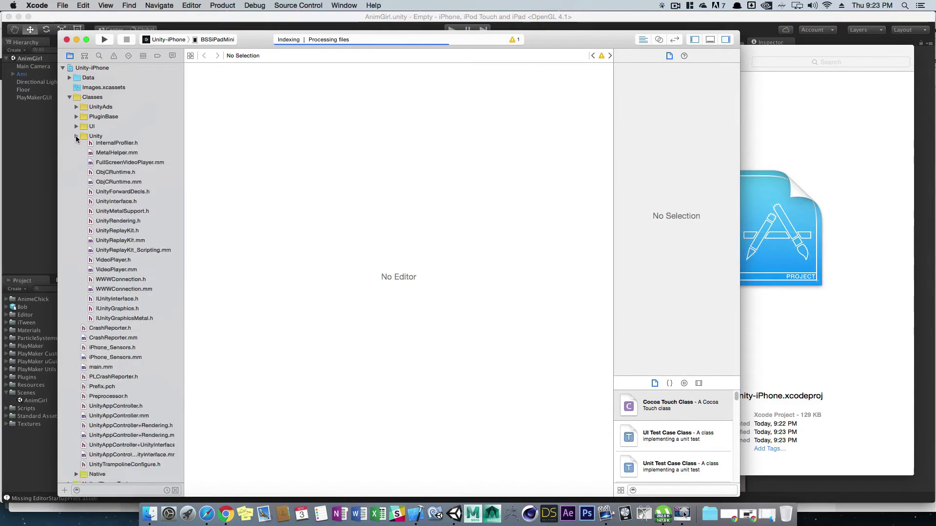
{"action": "left_click", "coordinate": [70, 98]}
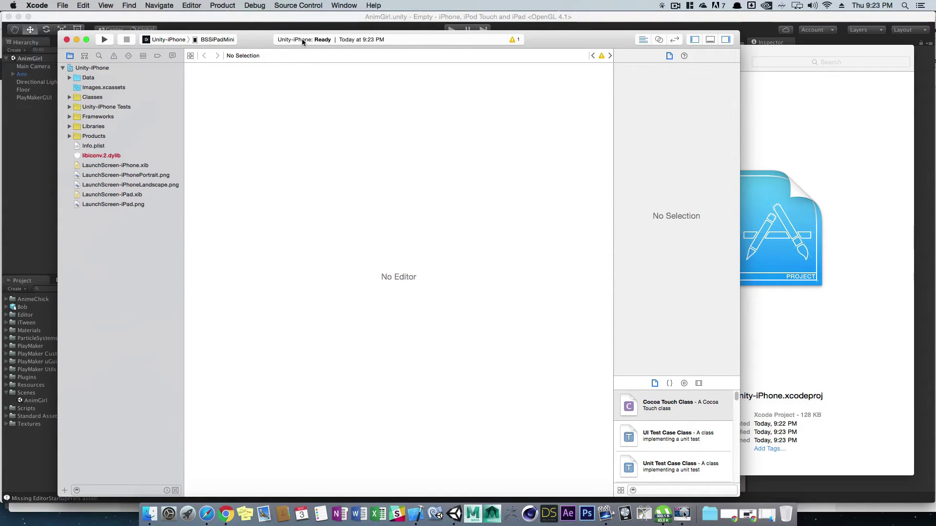
Step: Select BSSiPadMini as the run device for the Unity-iPhone scheme and run the project on it
{"action": "left_click", "coordinate": [180, 40]}
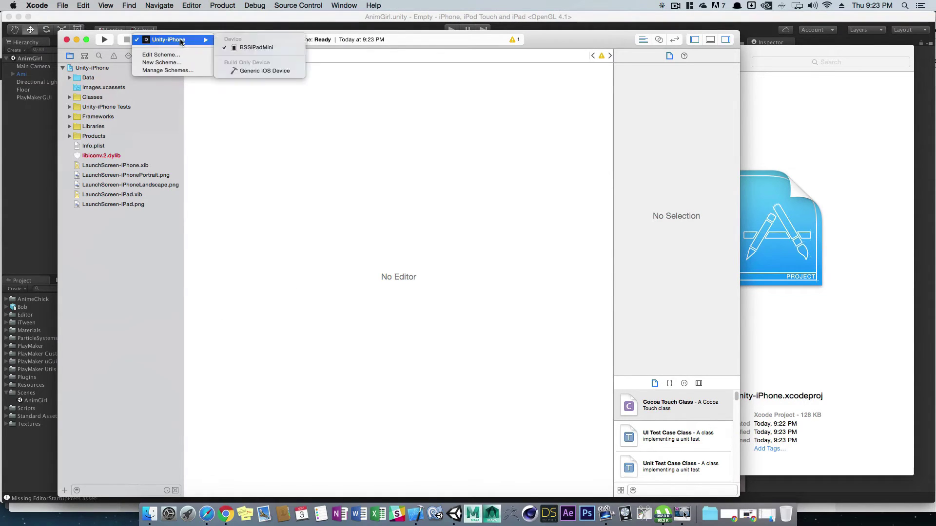
{"action": "left_click", "coordinate": [181, 41]}
{"action": "left_click", "coordinate": [205, 40]}
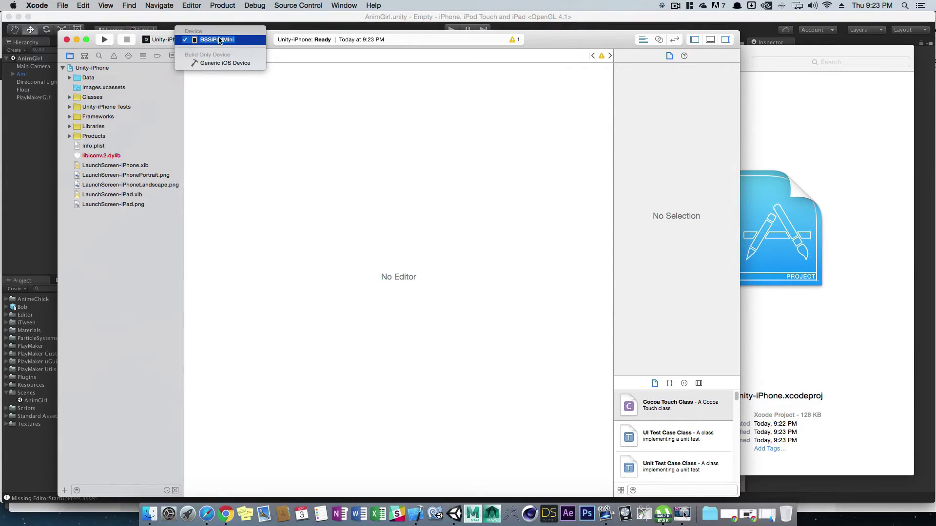
{"action": "left_click", "coordinate": [220, 40]}
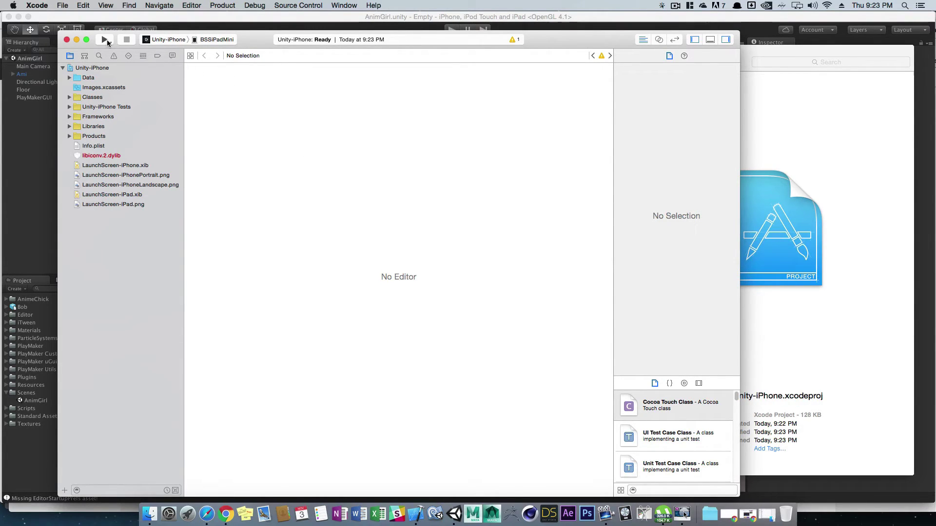
{"action": "left_click", "coordinate": [108, 42]}
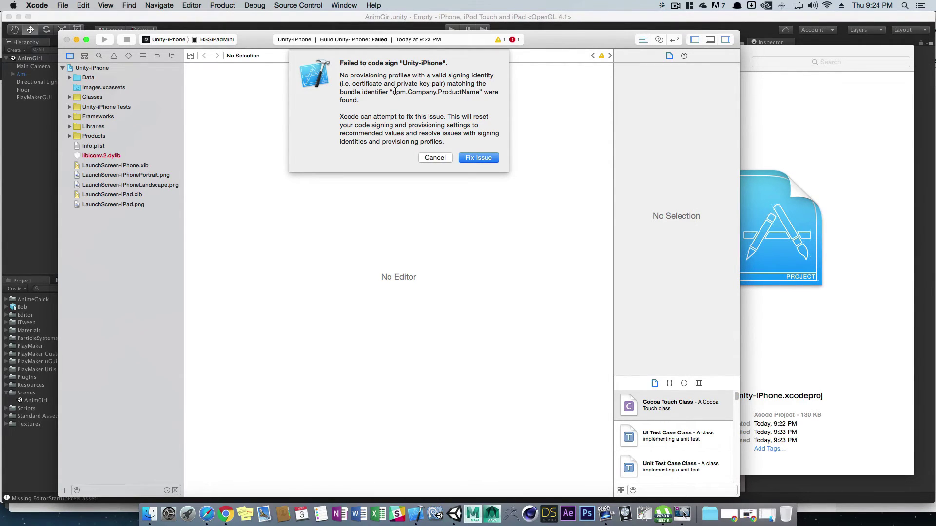
Step: Read the bundle identifier and provisioning profile details in the code signing error
{"action": "left_click_drag", "start_coordinate": [396, 91], "coordinate": [452, 87]}
{"action": "left_click", "coordinate": [471, 93]}
{"action": "left_click_drag", "start_coordinate": [340, 76], "coordinate": [412, 76]}
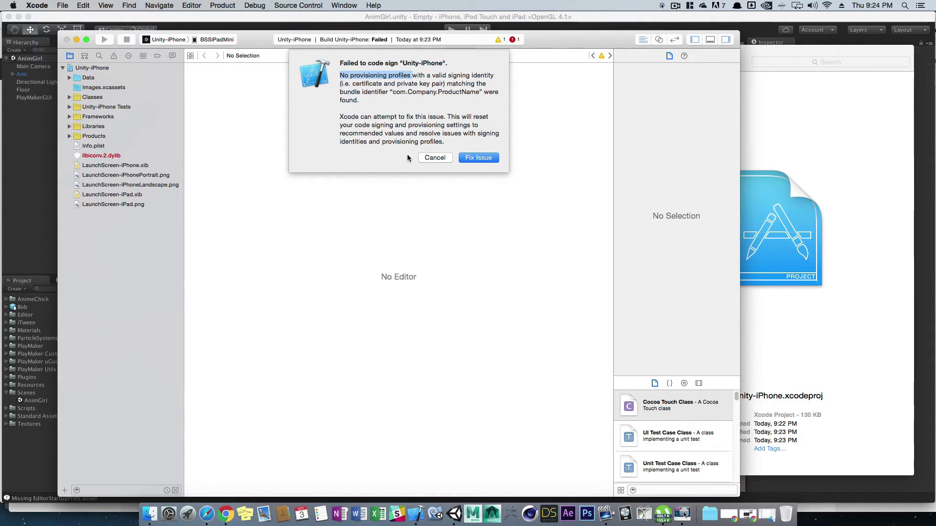
Step: Switch to Safari, search for "apple developer signup" in a new tab and open the Apple Developer site from the results
{"action": "left_click", "coordinate": [206, 514]}
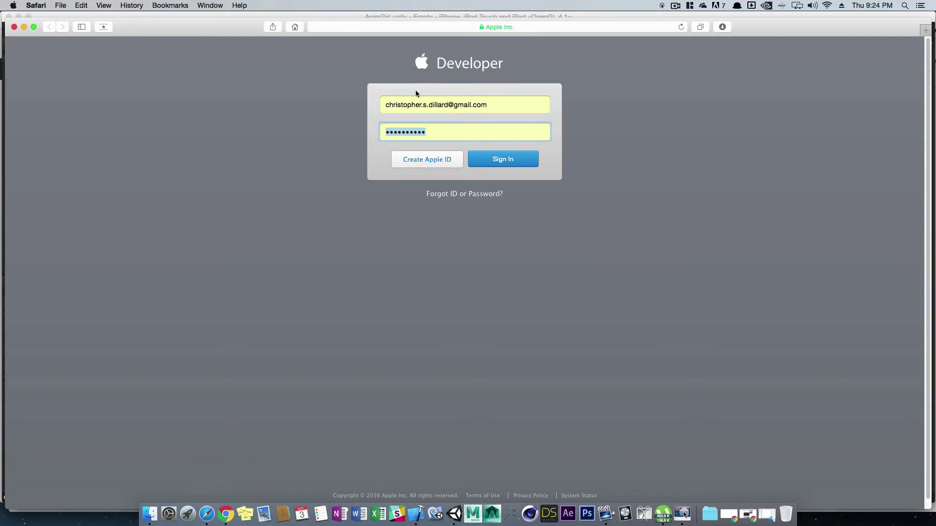
{"action": "left_click", "coordinate": [529, 25]}
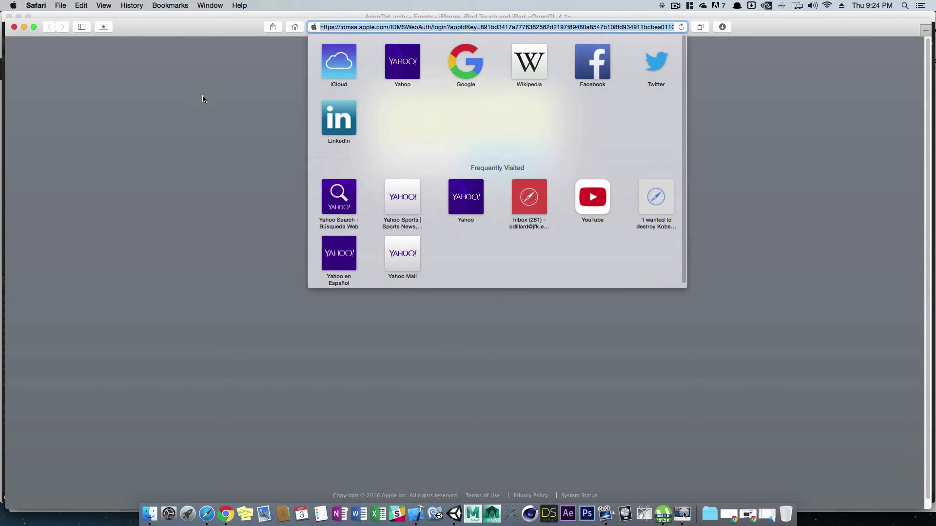
{"action": "left_click", "coordinate": [203, 99]}
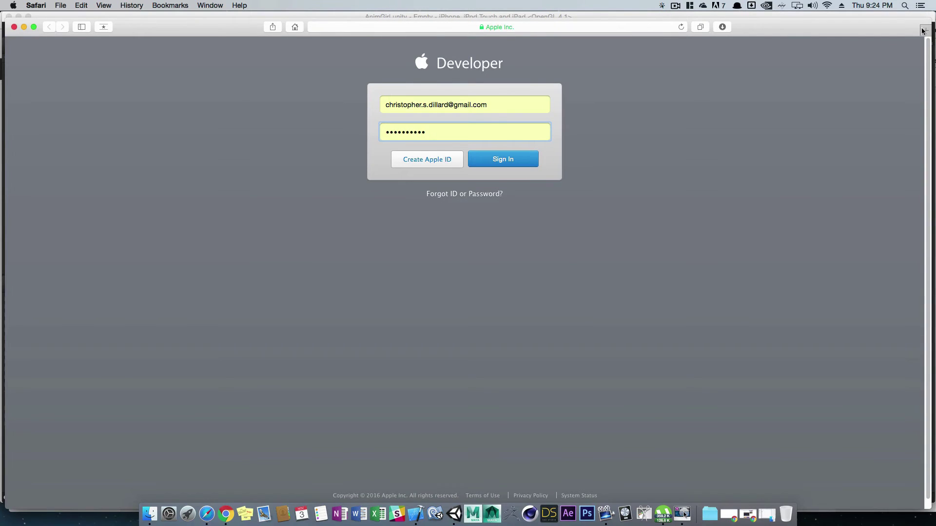
{"action": "key", "text": "super+t"}
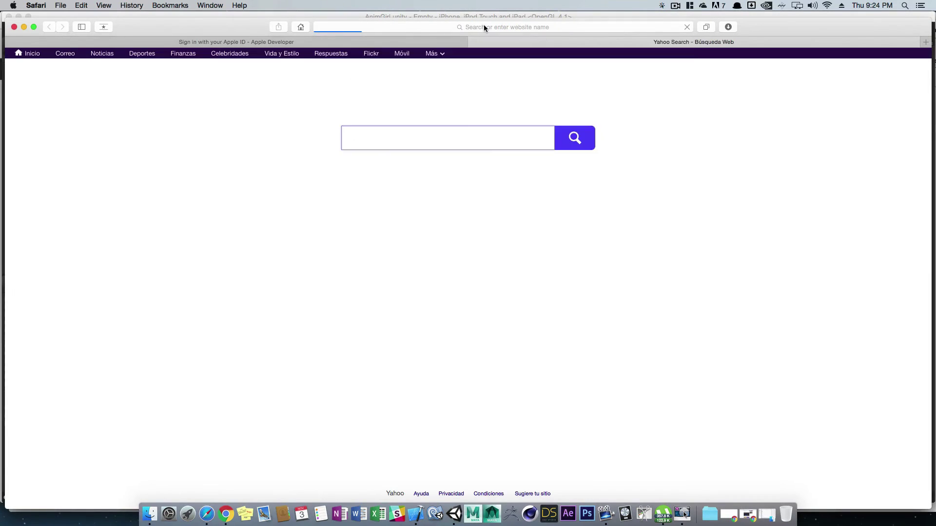
{"action": "left_click", "coordinate": [484, 25]}
{"action": "key", "text": "Escape"}
{"action": "type", "text": "apple"}
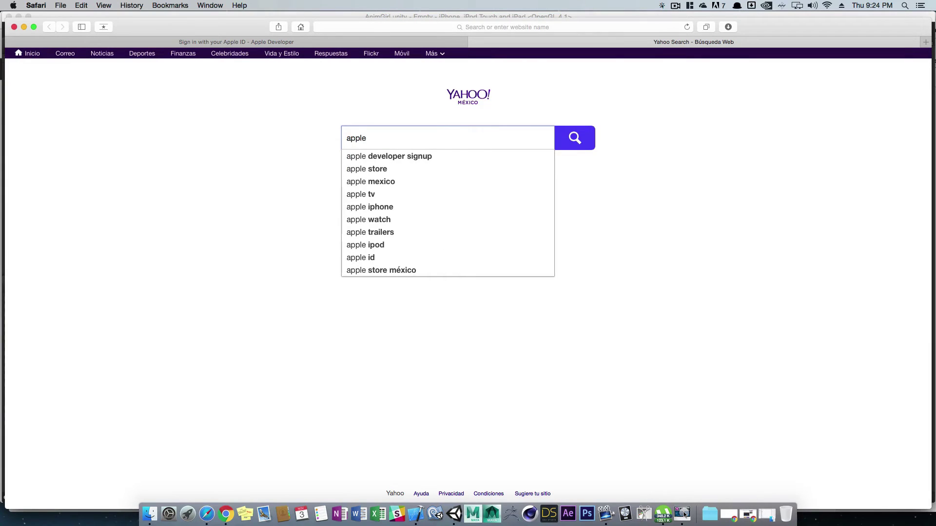
{"action": "key", "text": "Down"}
{"action": "key", "text": "Return"}
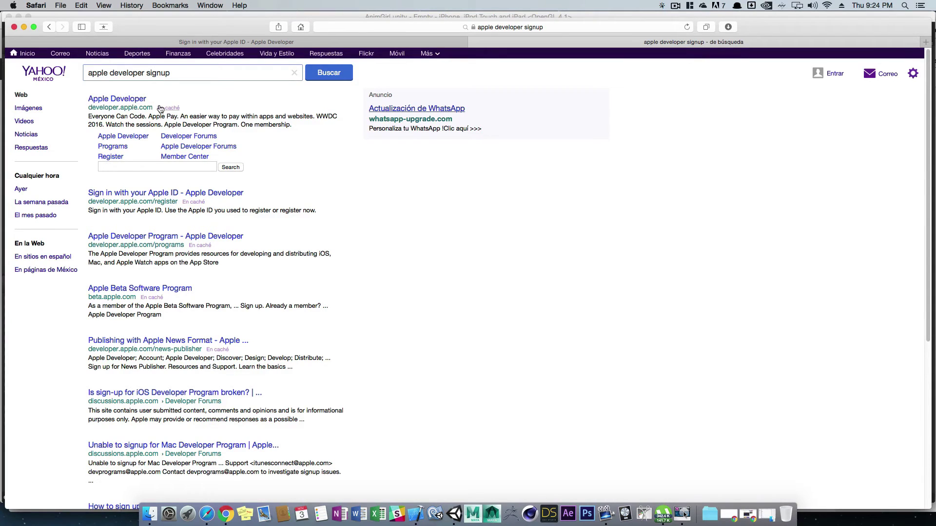
{"action": "left_click", "coordinate": [114, 98]}
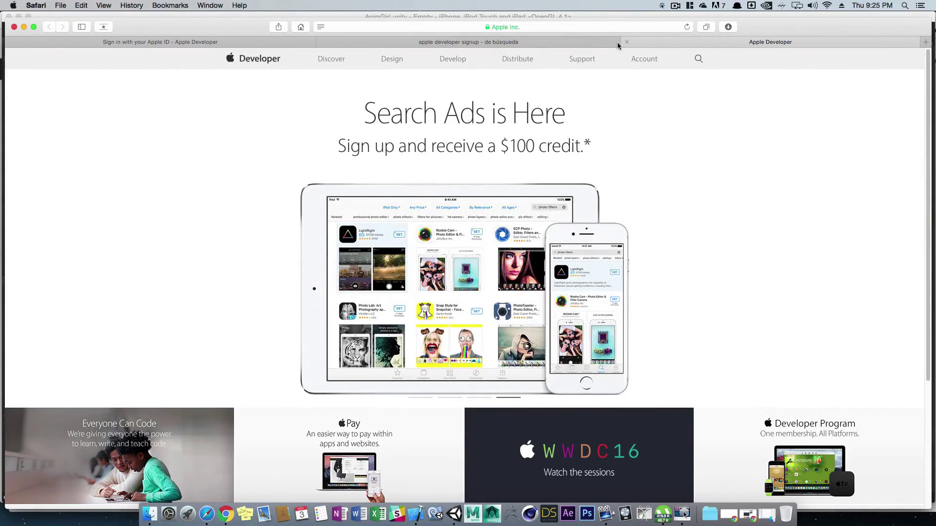
Step: Close the extra tabs, sign in to Apple Developer with the prefilled credentials and continue to the account page
{"action": "left_click", "coordinate": [626, 42]}
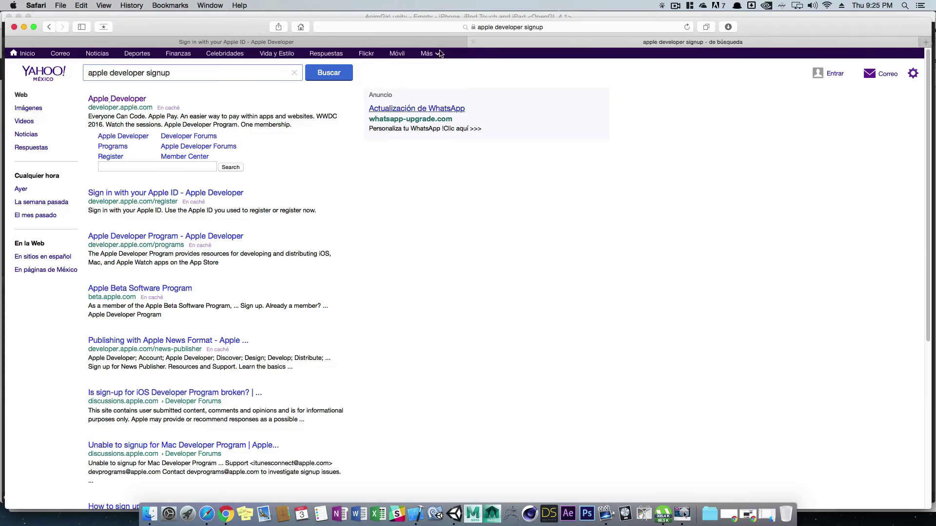
{"action": "left_click", "coordinate": [472, 42]}
{"action": "left_click", "coordinate": [255, 198]}
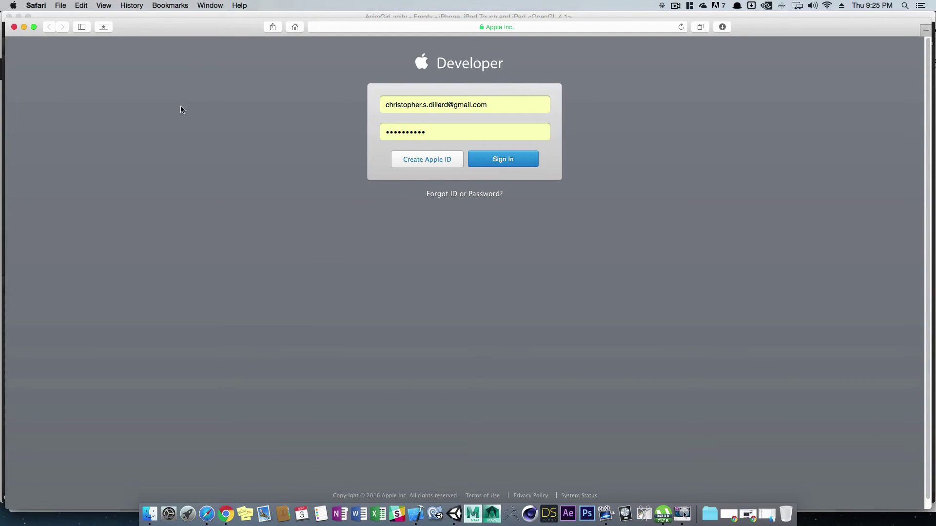
{"action": "left_click", "coordinate": [475, 161]}
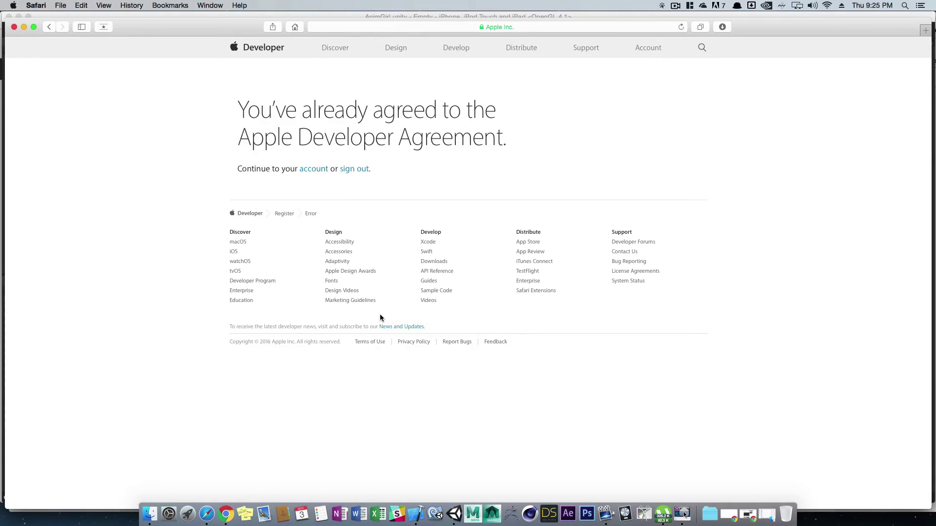
{"action": "left_click", "coordinate": [315, 170]}
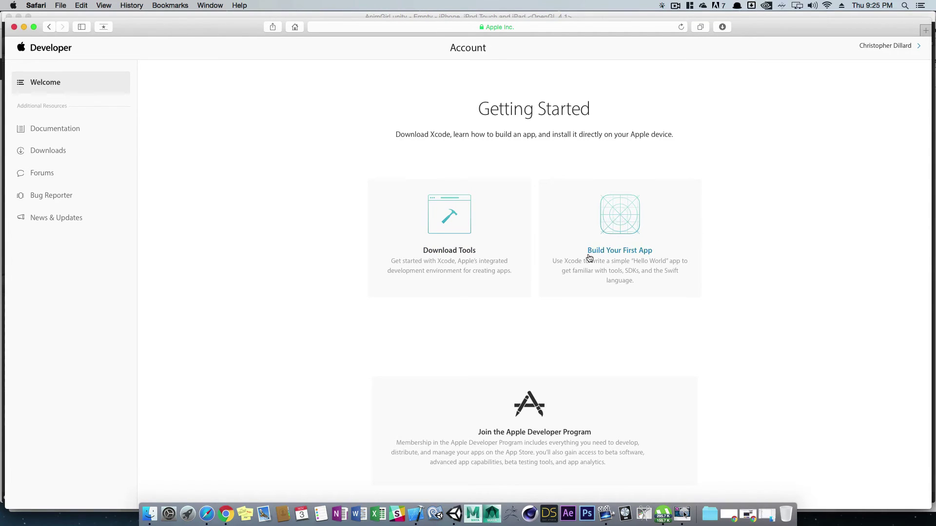
Step: Open the Apple Developer Program page, review what is needed to enroll and start the enrollment
{"action": "left_click", "coordinate": [523, 417]}
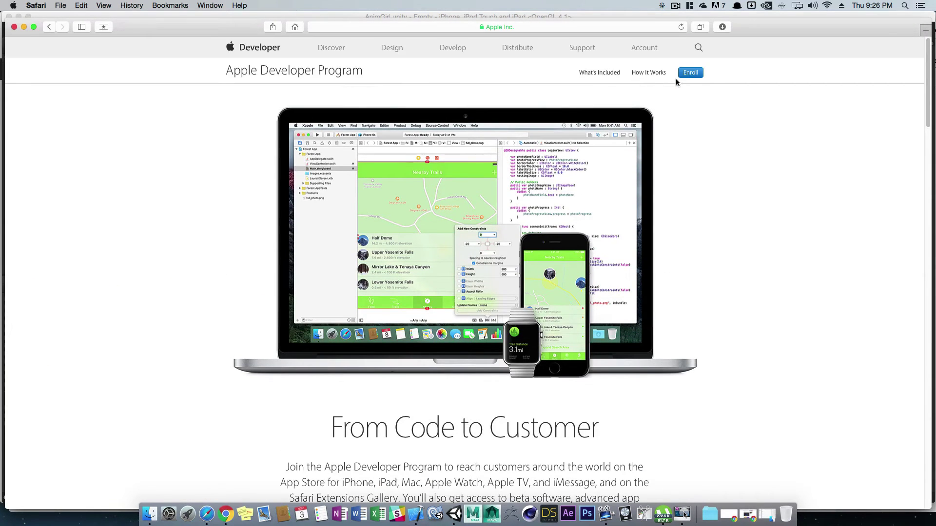
{"action": "left_click", "coordinate": [682, 74]}
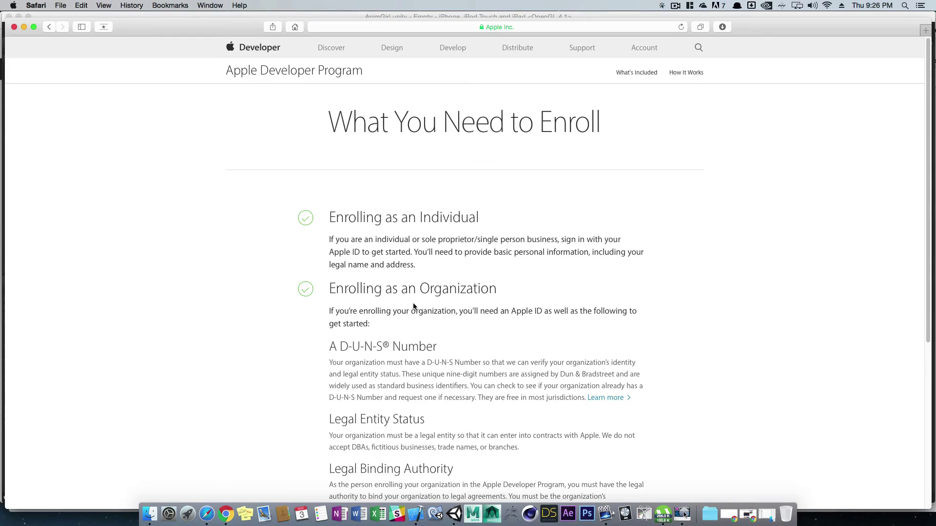
{"action": "scroll", "coordinate": [563, 396], "scroll_direction": "down", "scroll_amount": 5}
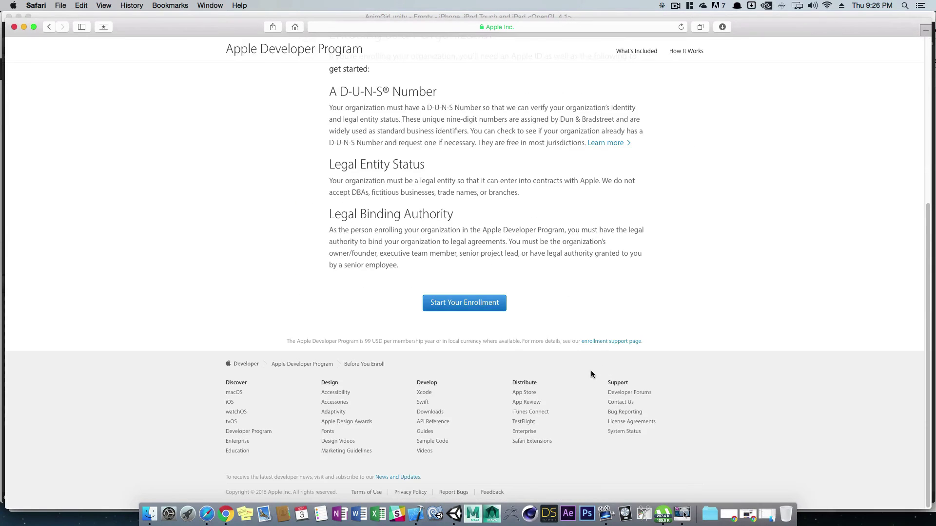
{"action": "left_click", "coordinate": [487, 304]}
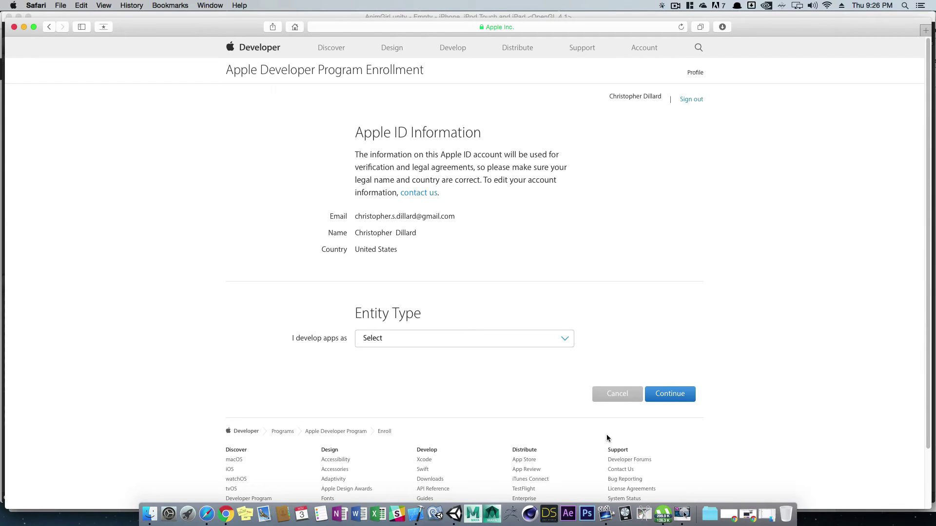
Step: Switch back to Xcode, review the bundle identifier in the code signing error and dismiss the error without fixing the issue
{"action": "left_click", "coordinate": [415, 514]}
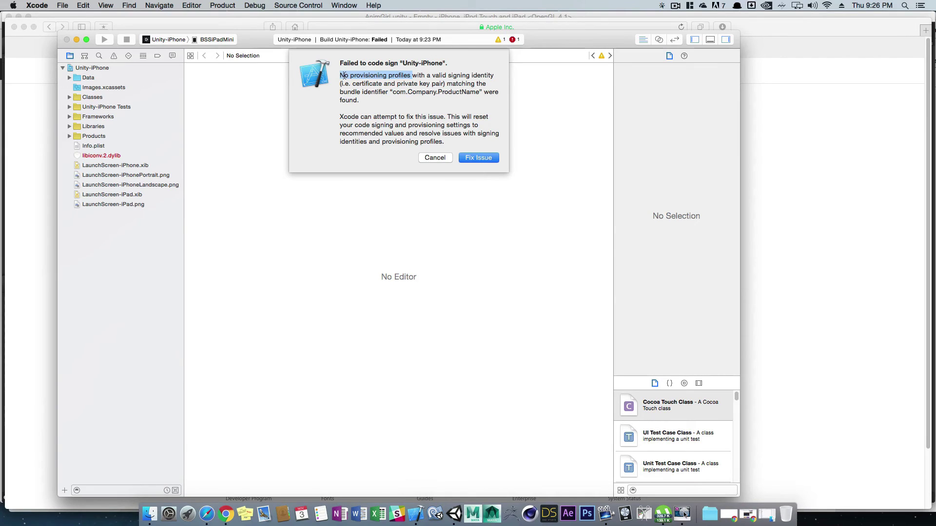
{"action": "left_click_drag", "start_coordinate": [407, 91], "coordinate": [479, 90]}
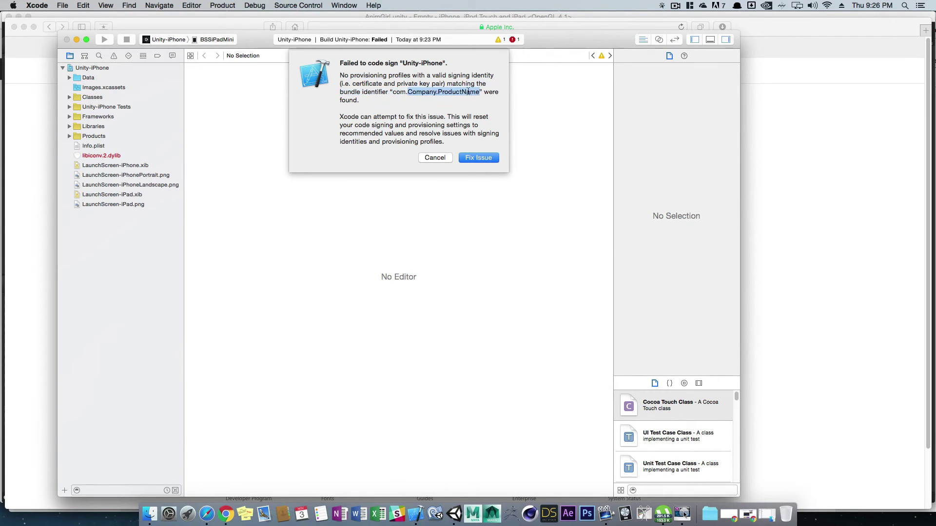
{"action": "left_click", "coordinate": [399, 104]}
{"action": "left_click_drag", "start_coordinate": [393, 91], "coordinate": [480, 91]}
{"action": "left_click", "coordinate": [445, 89]}
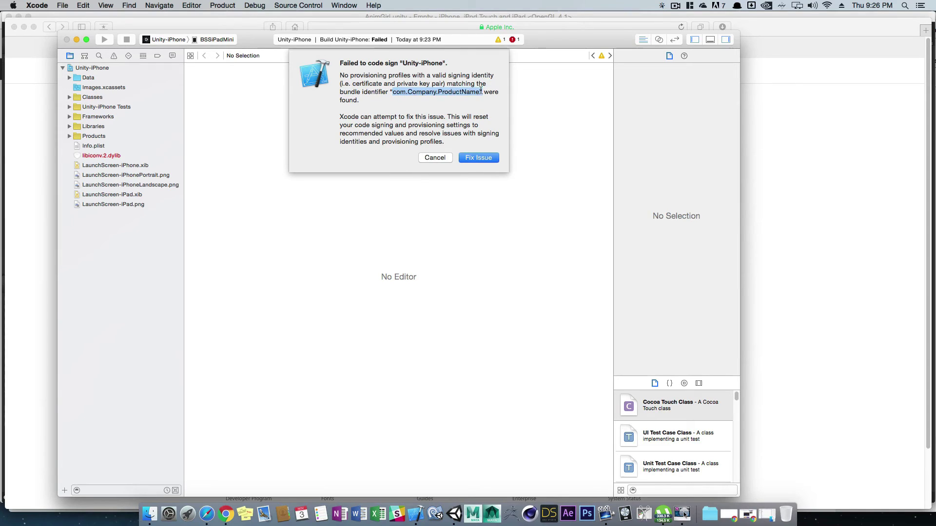
{"action": "left_click", "coordinate": [432, 158]}
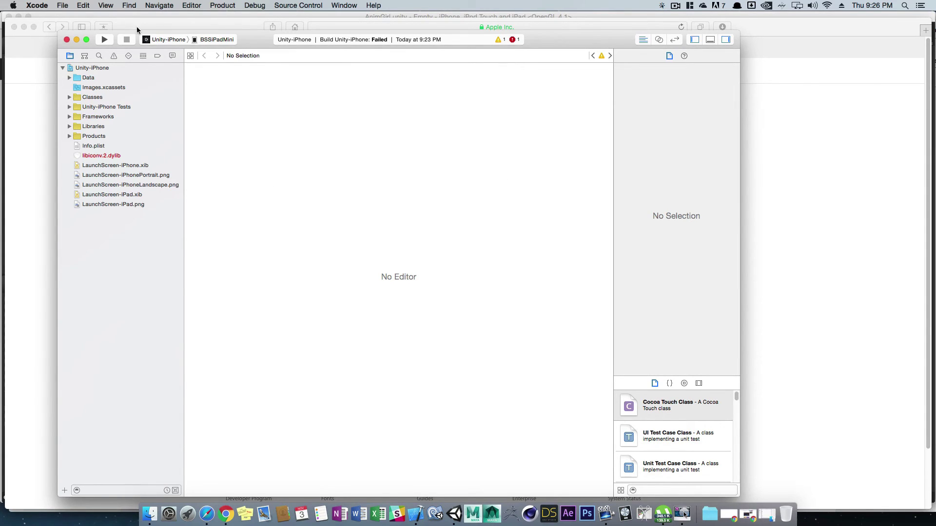
Step: Shift the Xcode window slightly, look over Images.xcassets and open the Unity-iPhone project's General settings
{"action": "mouse_move", "coordinate": [253, 47]}
{"action": "left_mouse_down"}
{"action": "mouse_move", "coordinate": [221, 36]}
{"action": "mouse_move", "coordinate": [236, 39]}
{"action": "left_mouse_up"}
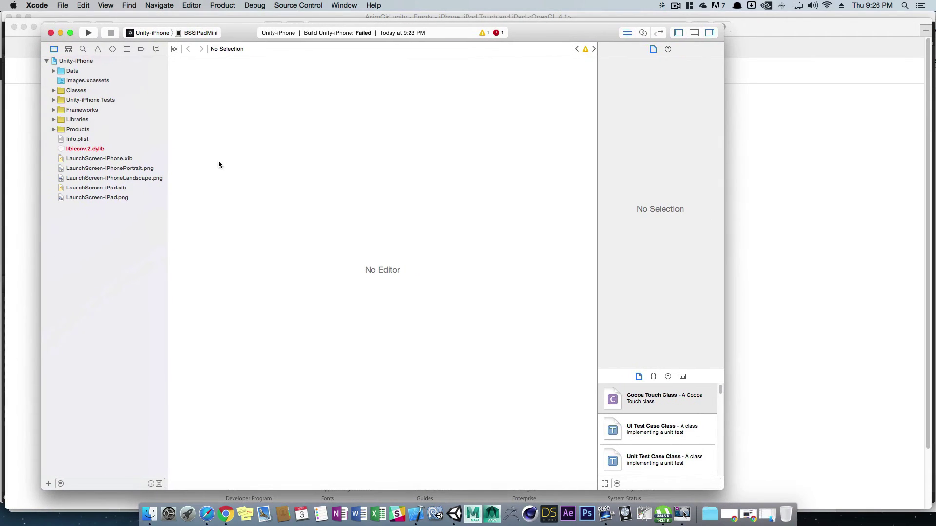
{"action": "left_click", "coordinate": [72, 72]}
{"action": "left_click", "coordinate": [69, 81]}
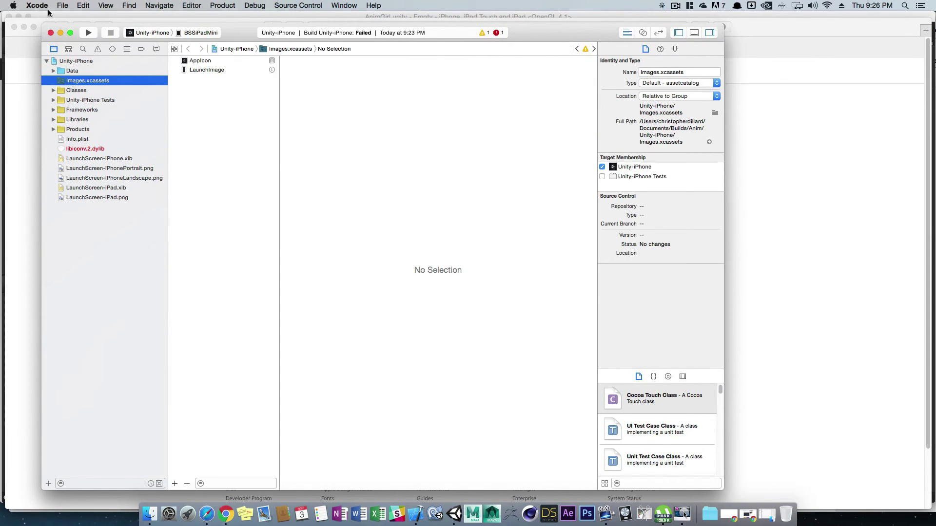
{"action": "left_click", "coordinate": [63, 5]}
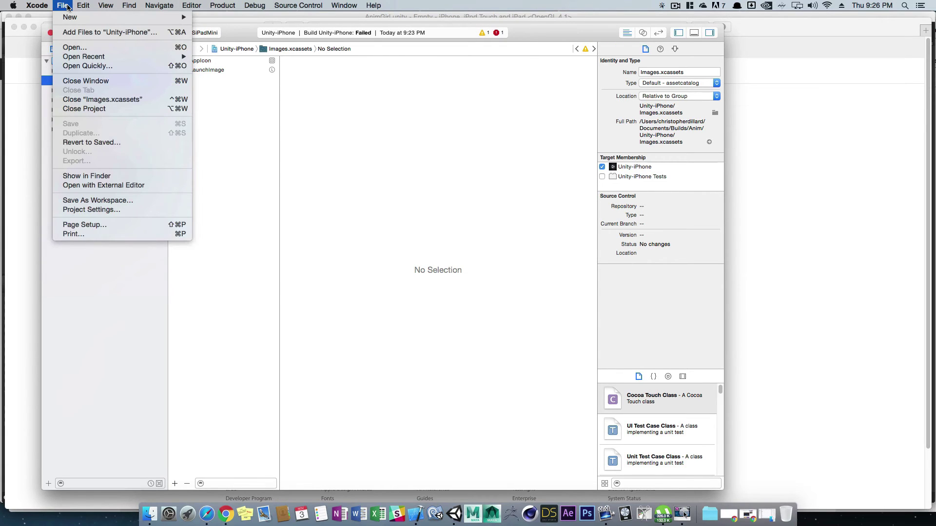
{"action": "mouse_move", "coordinate": [225, 8]}
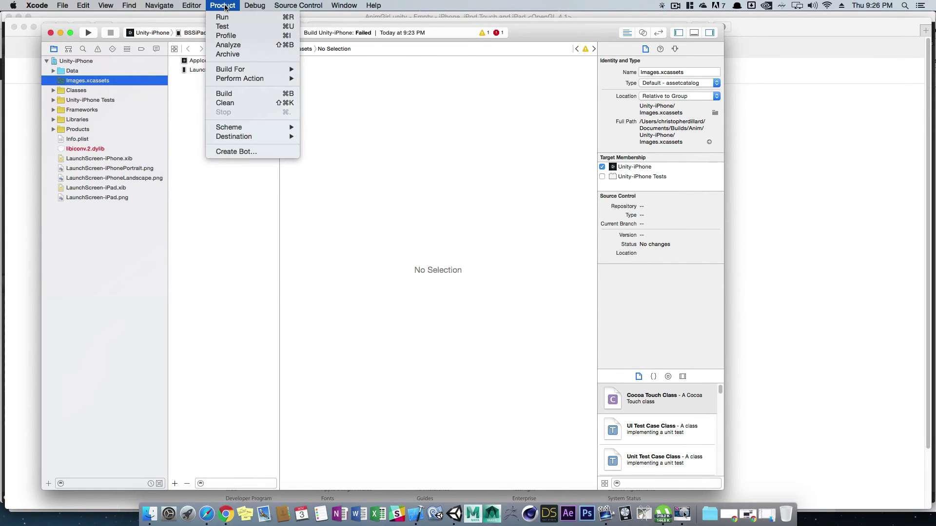
{"action": "left_click", "coordinate": [224, 6]}
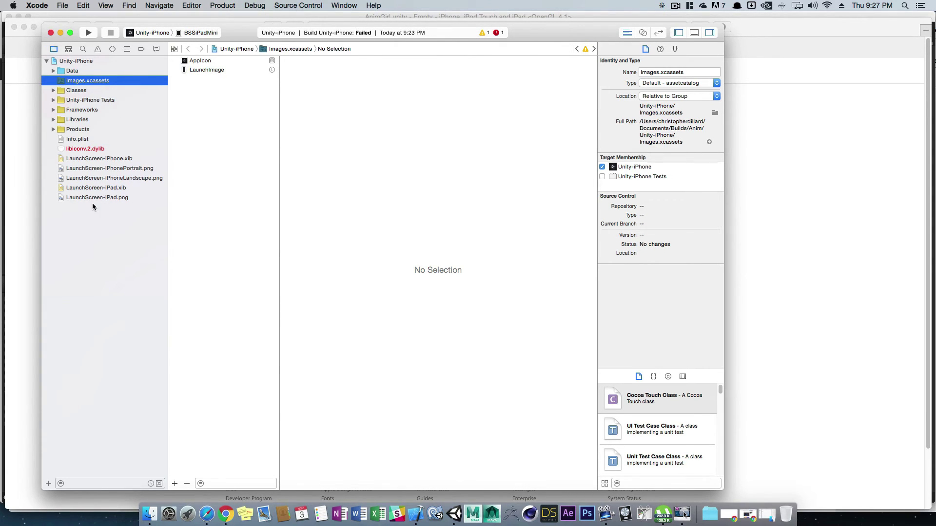
{"action": "left_click", "coordinate": [76, 61]}
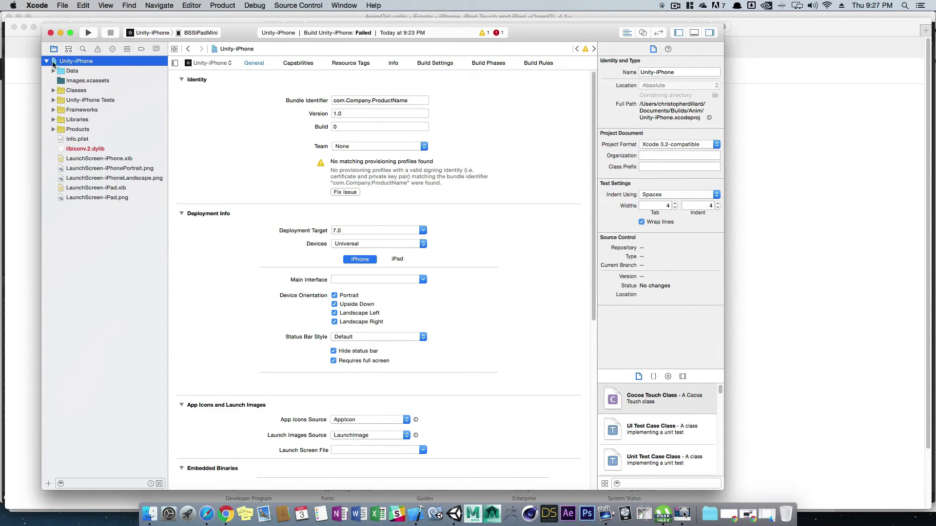
Step: Replace the company part of the Bundle Identifier with AnimeGirlEnterprises
{"action": "left_click", "coordinate": [344, 101]}
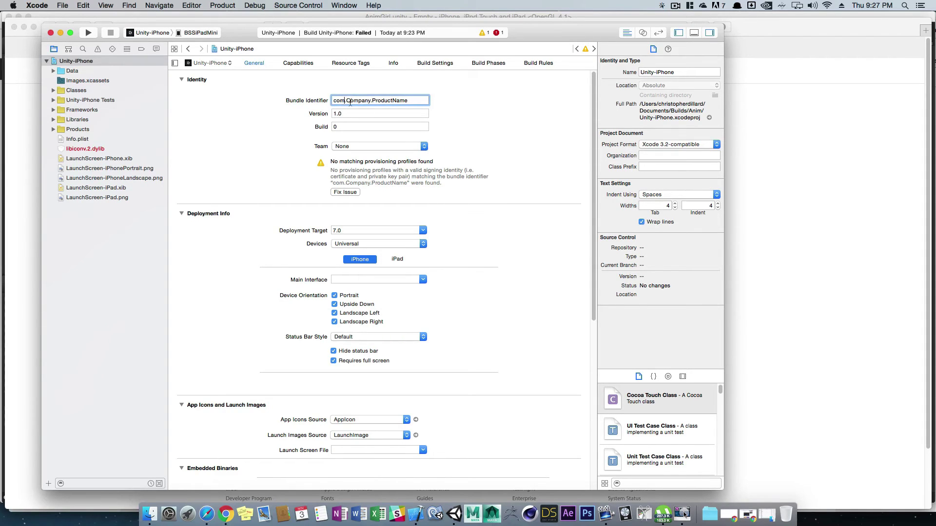
{"action": "left_click_drag", "start_coordinate": [346, 101], "coordinate": [371, 101]}
{"action": "type", "text": "Anim"}
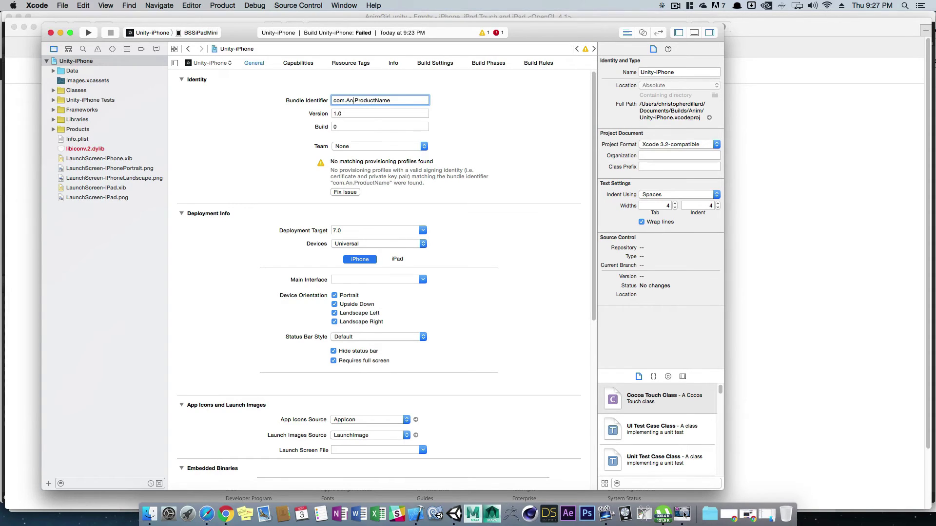
{"action": "type", "text": "eGirlInter"}
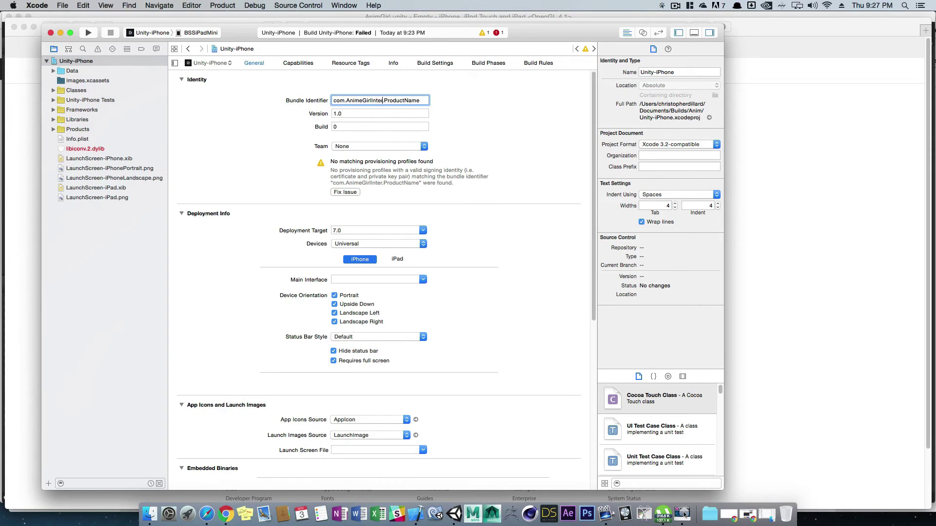
{"action": "type", "text": "prises"}
{"action": "key", "text": "BackSpace"}
{"action": "type", "text": "E"}
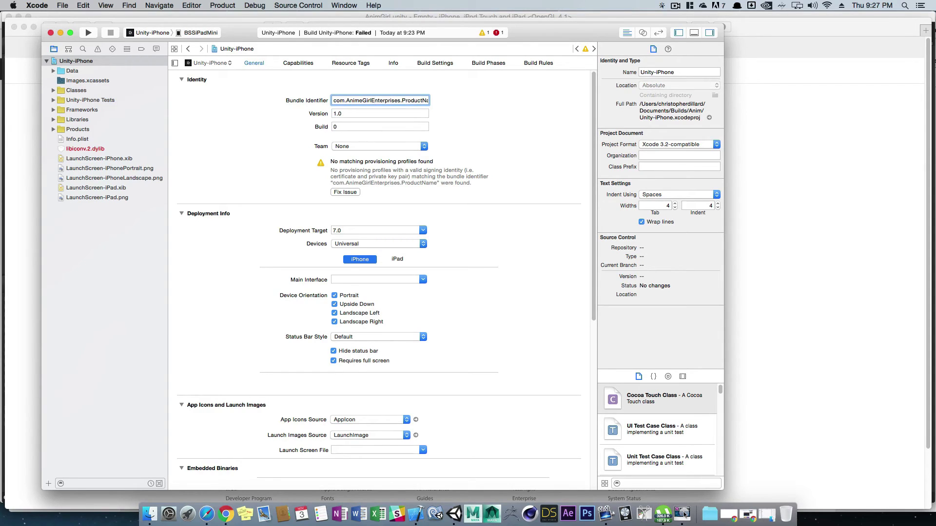
Step: Replace the product part of the Bundle Identifier so it reads com.AnimeGirlEnterprises.NameProduct
{"action": "triple_click", "coordinate": [406, 101]}
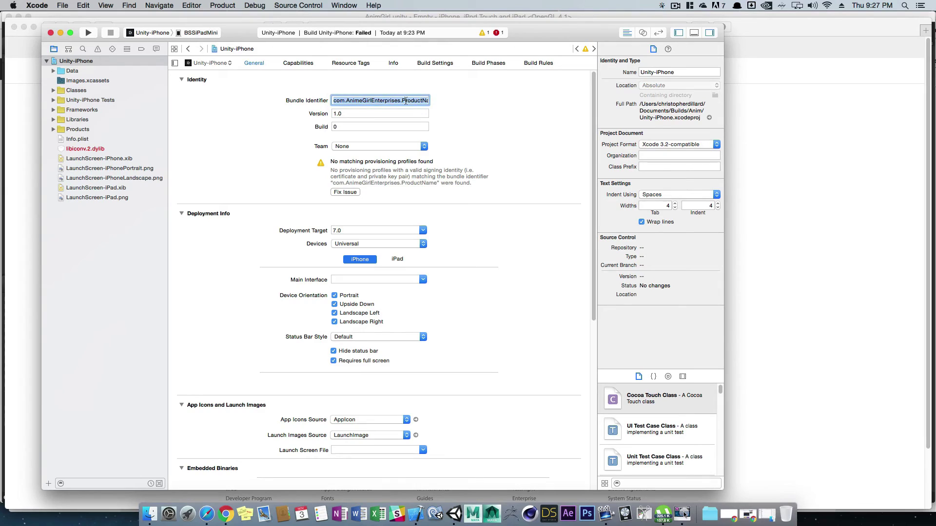
{"action": "double_click", "coordinate": [406, 101]}
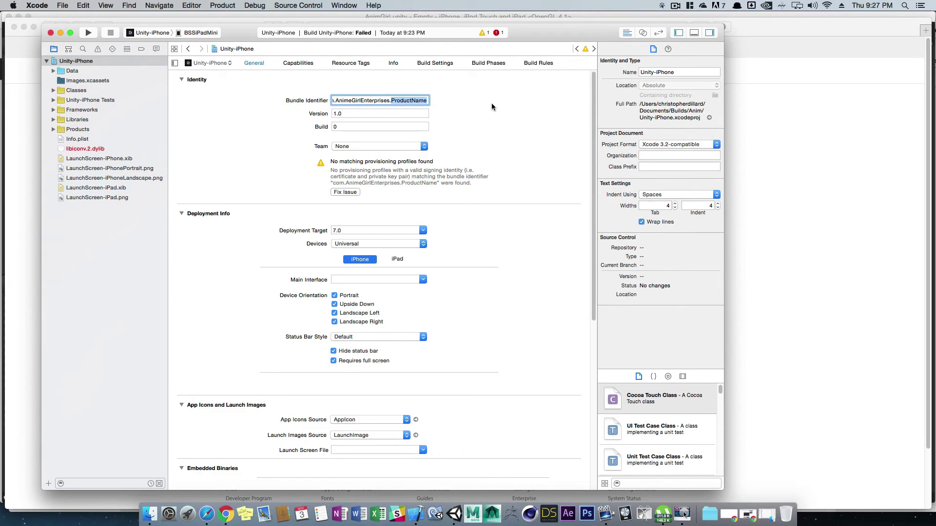
{"action": "type", "text": "NamePR"}
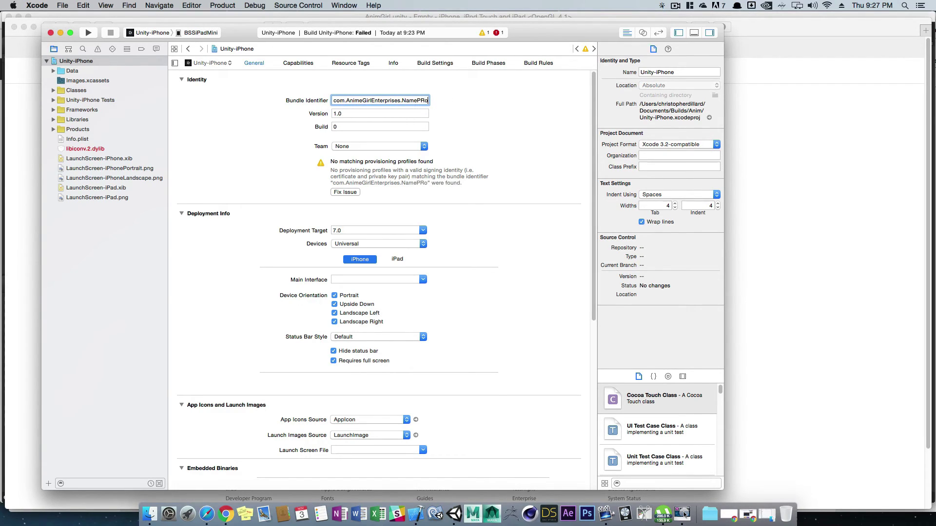
{"action": "key", "text": "BackSpace"}
{"action": "type", "text": "roduce"}
{"action": "key", "text": "BackSpace"}
{"action": "type", "text": "t"}
{"action": "key", "text": "Return"}
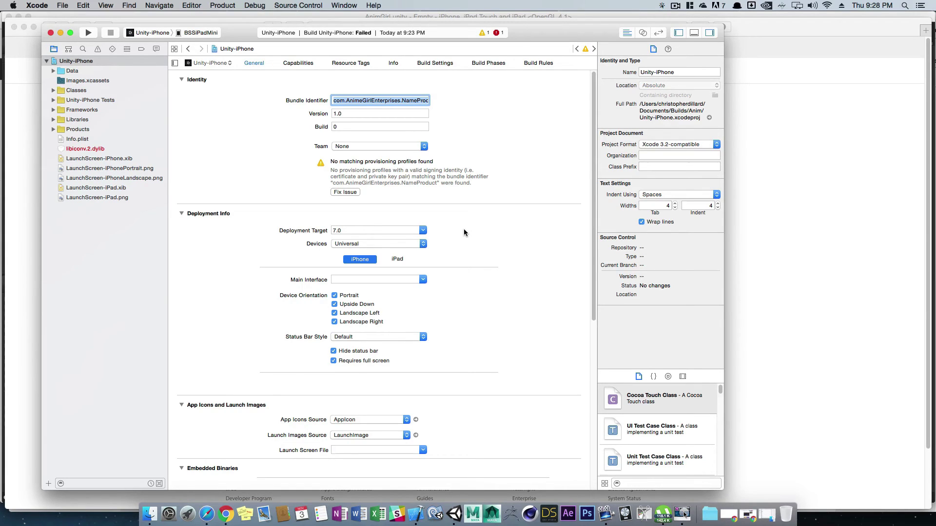
Step: Assign the first listed personal team to the project and fix the missing provisioning profile issue
{"action": "left_click", "coordinate": [423, 148]}
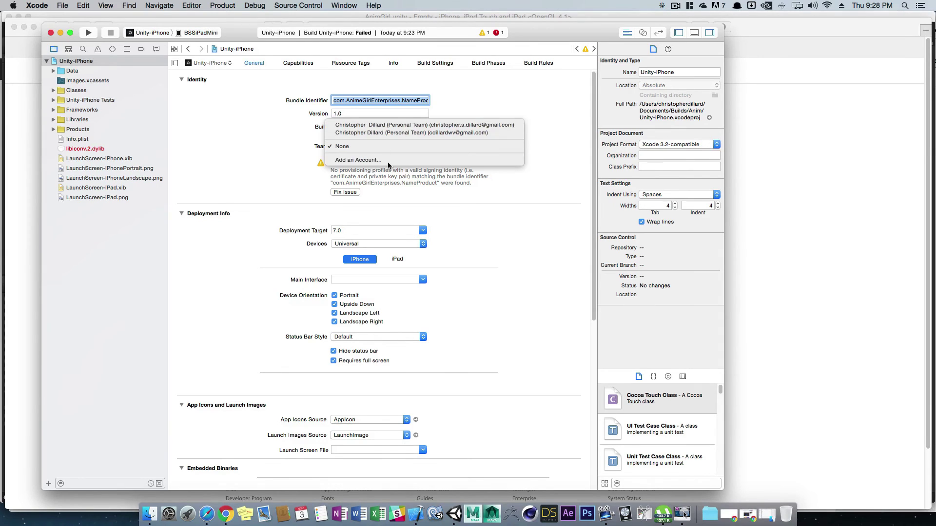
{"action": "left_click", "coordinate": [334, 147]}
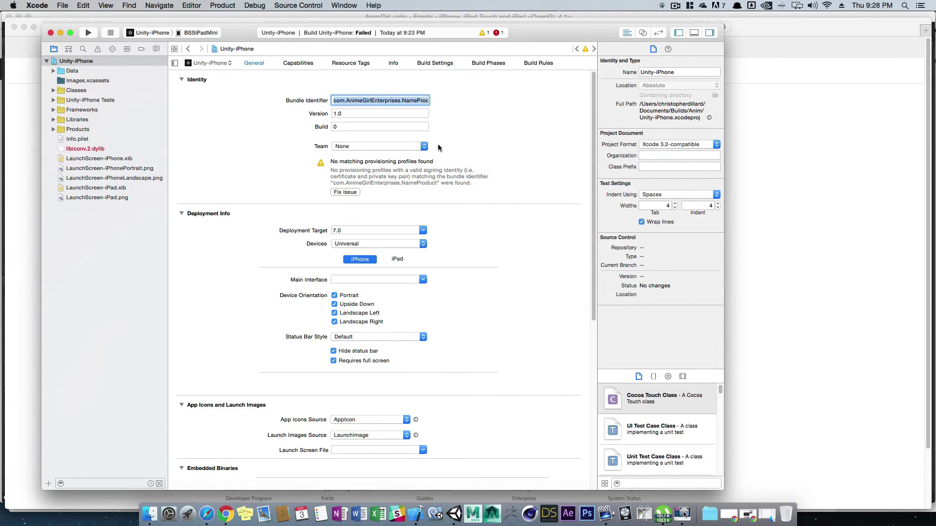
{"action": "left_click", "coordinate": [425, 146]}
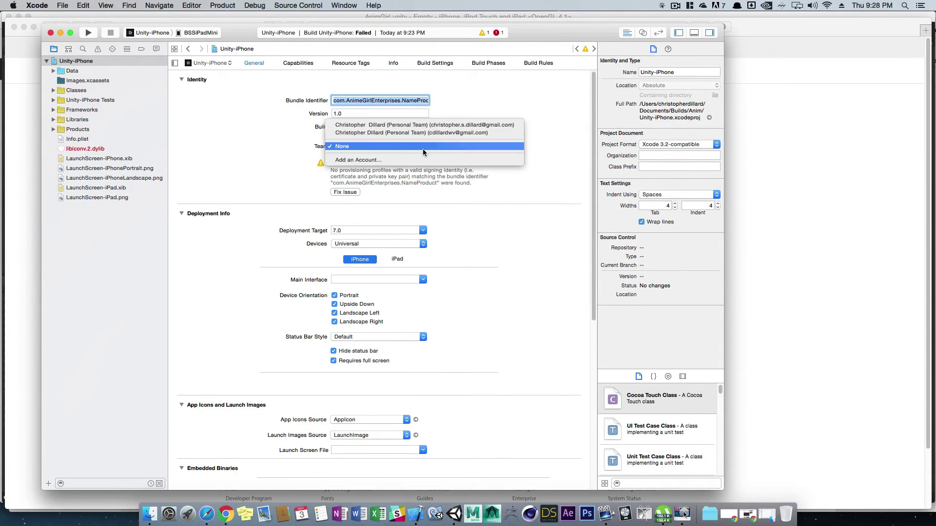
{"action": "left_click", "coordinate": [414, 126]}
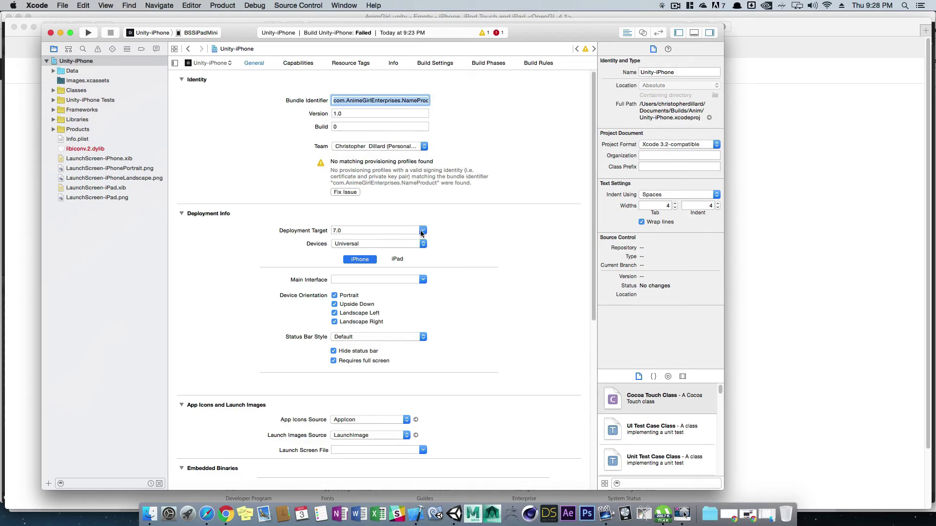
{"action": "left_click", "coordinate": [351, 192]}
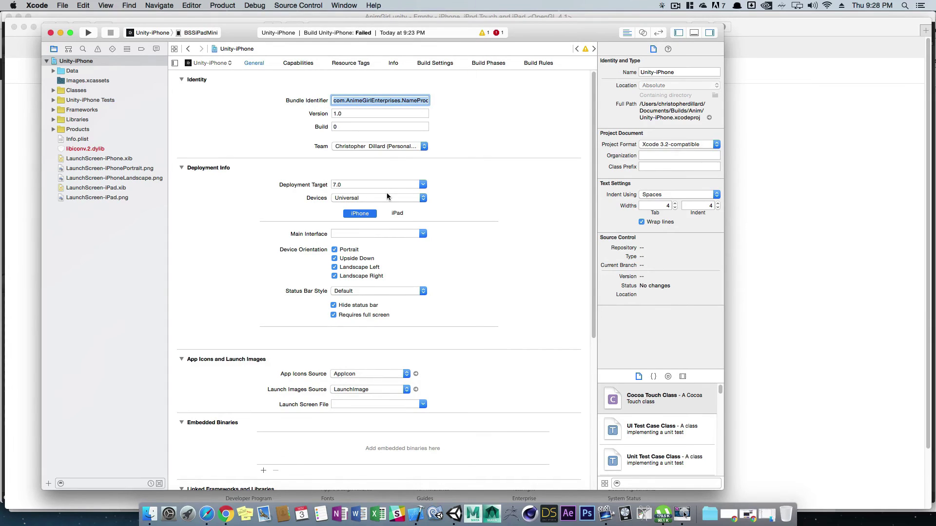
Step: Build and run the project on BSSiPadMini, dismissing the startup disk warning and cancelling the launch on the locked device
{"action": "left_click", "coordinate": [91, 35]}
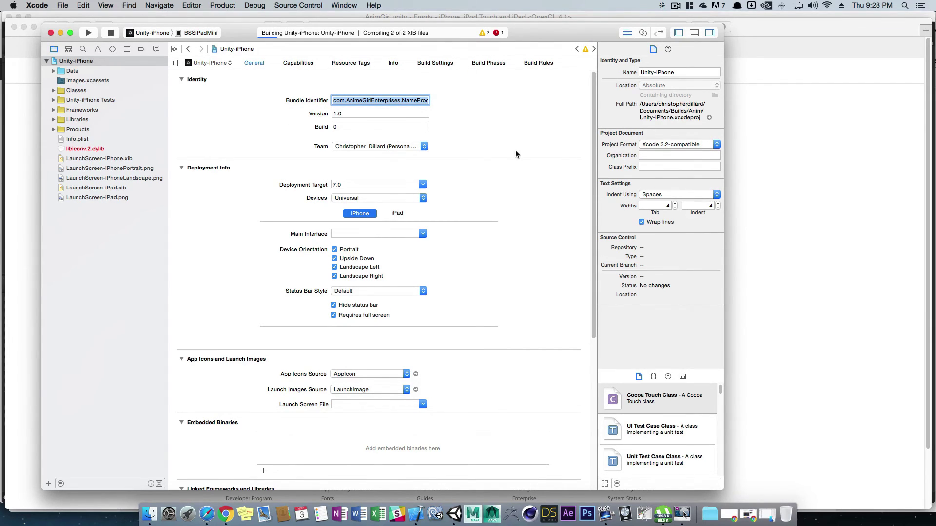
{"action": "left_click", "coordinate": [498, 36]}
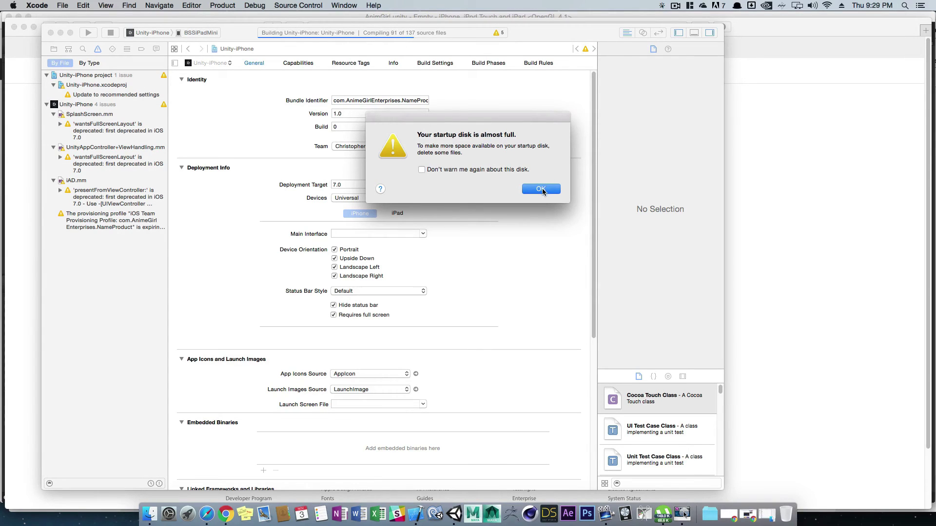
{"action": "left_click", "coordinate": [543, 189]}
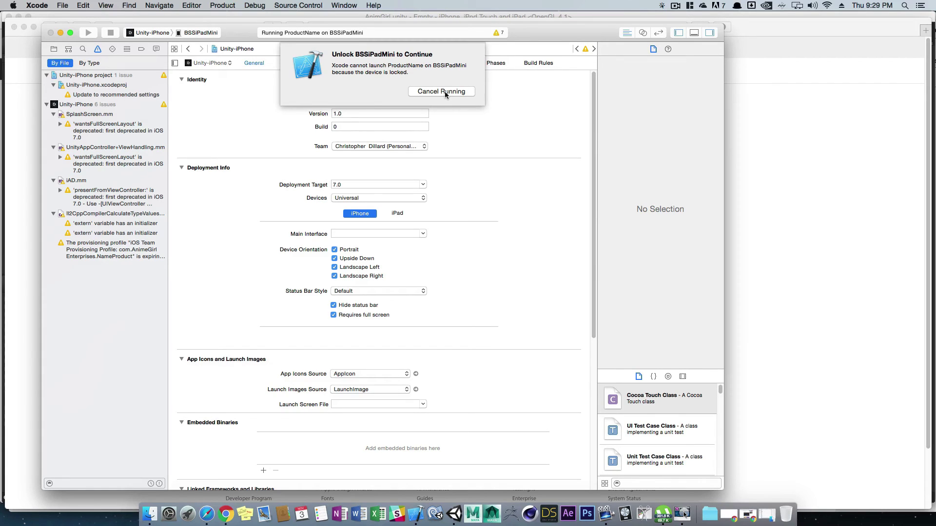
{"action": "left_click", "coordinate": [441, 92]}
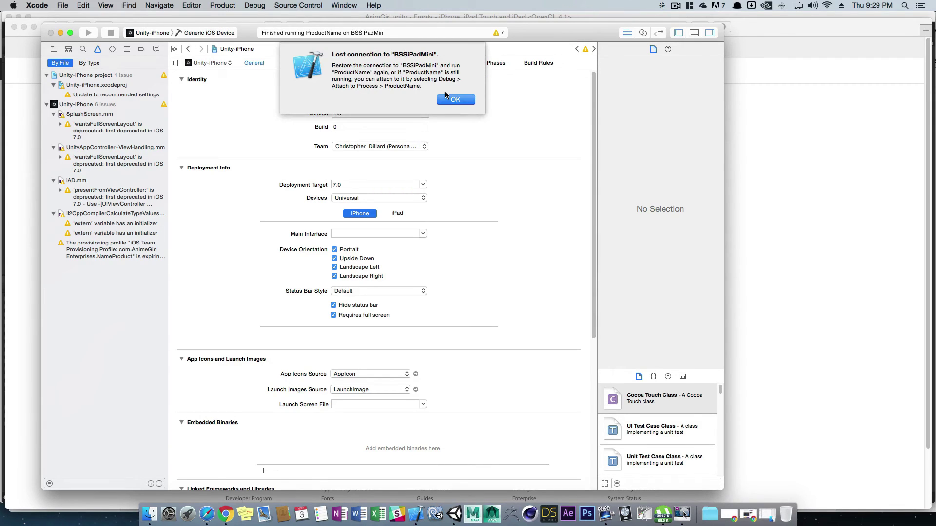
Step: Dismiss the lost connection alert and try to run the project again with Generic iOS Device as the destination
{"action": "left_click", "coordinate": [458, 99]}
{"action": "left_click", "coordinate": [90, 33]}
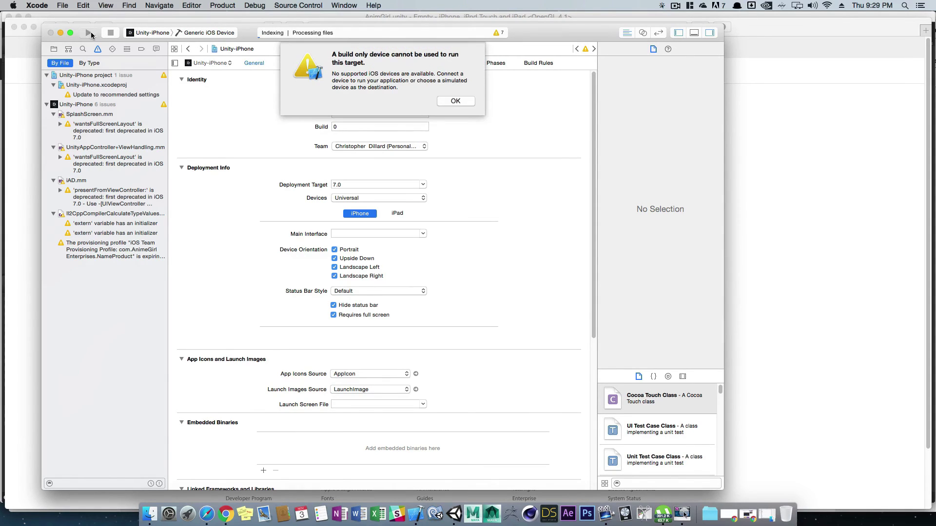
{"action": "left_click", "coordinate": [469, 103]}
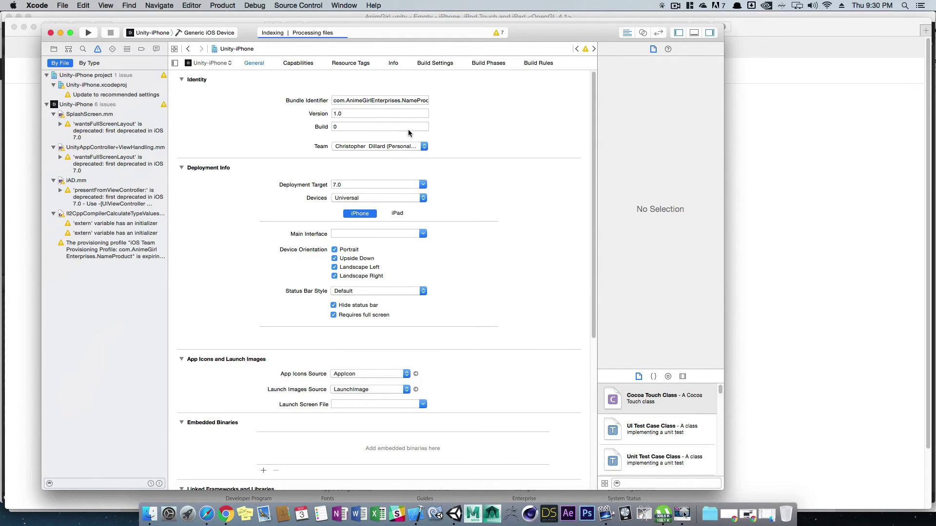
Step: Search Launchpad for "camera", clear the search and open Photo Booth from the next page of apps
{"action": "key", "text": "F4"}
{"action": "type", "text": "camner"}
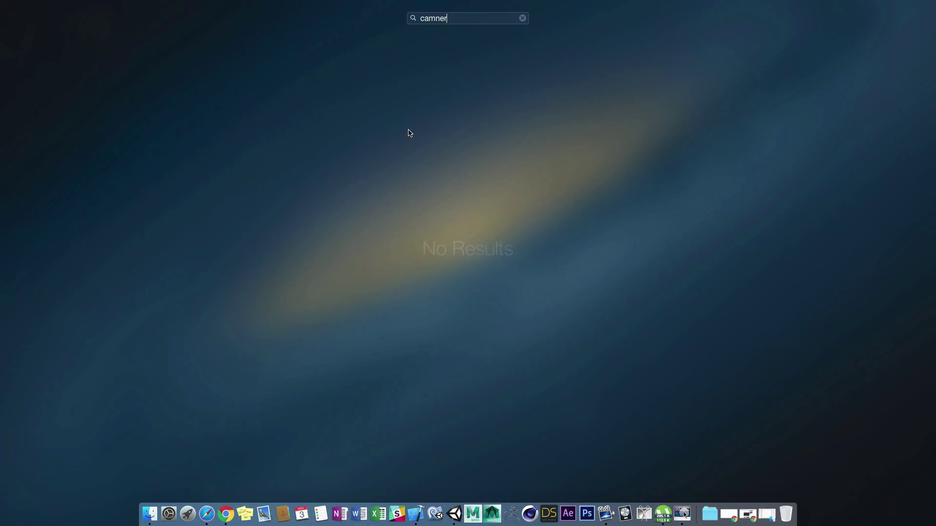
{"action": "key", "text": "BackSpace"}
{"action": "key", "text": "BackSpace"}
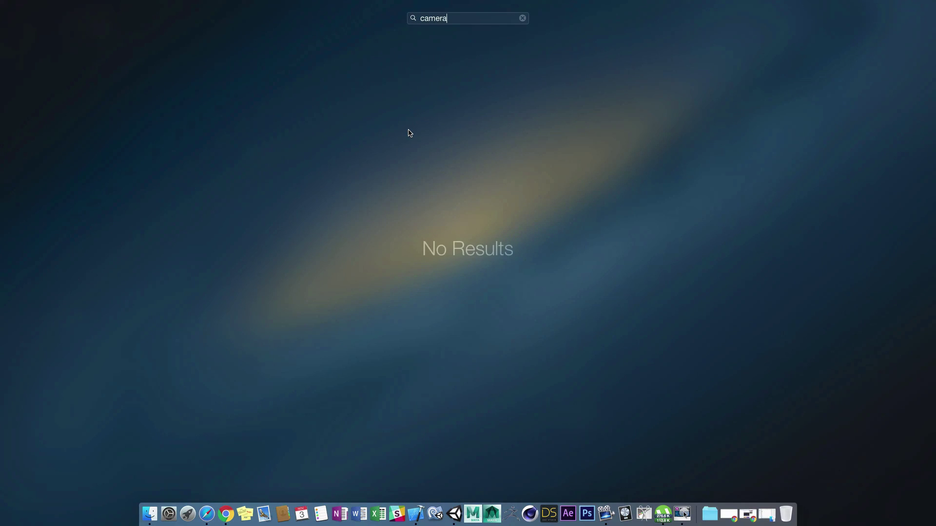
{"action": "key", "text": "BackSpace"}
{"action": "key", "text": "BackSpace"}
{"action": "key", "text": "BackSpace"}
{"action": "key", "text": "BackSpace"}
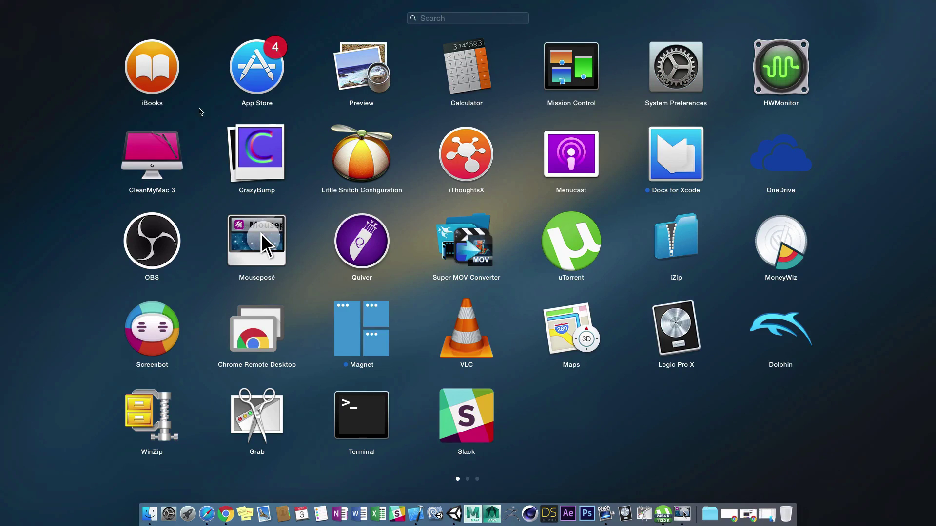
{"action": "scroll", "coordinate": [720, 464], "scroll_direction": "right", "scroll_amount": 5}
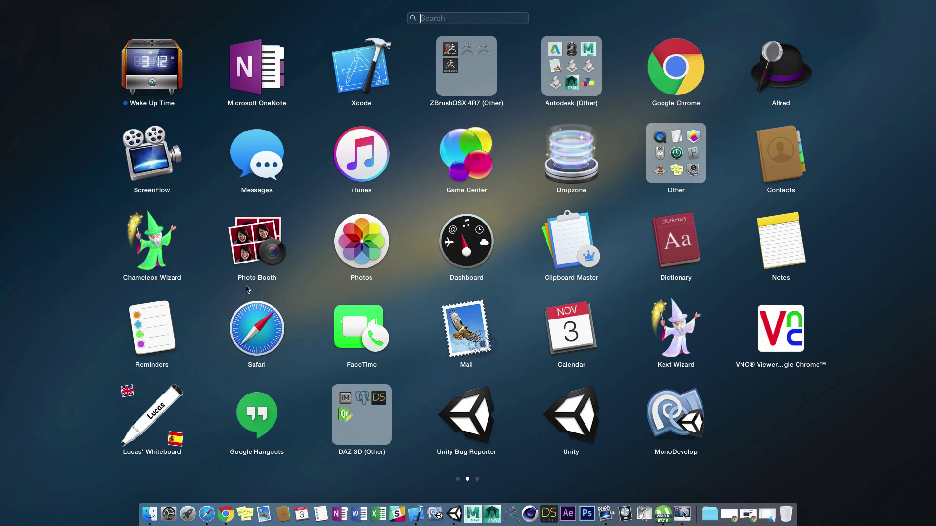
{"action": "left_click", "coordinate": [263, 252]}
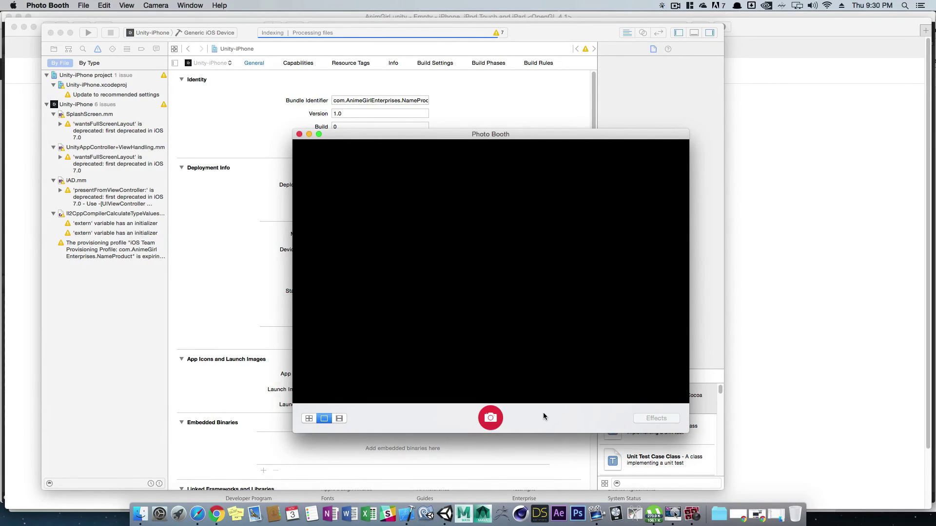
Step: Reposition the Photo Booth window, try to take a photo and close the app to return to Xcode
{"action": "left_click_drag", "start_coordinate": [544, 414], "coordinate": [477, 414]}
{"action": "left_click_drag", "start_coordinate": [450, 132], "coordinate": [462, 117]}
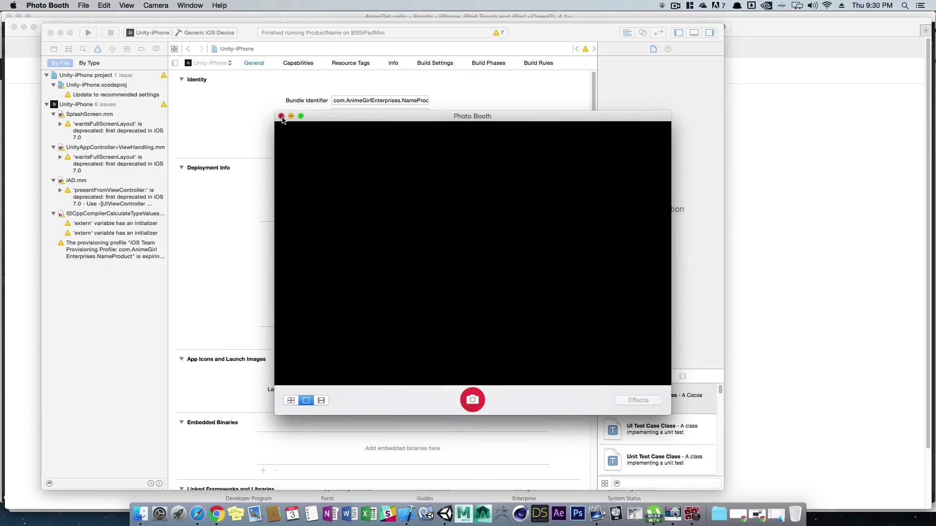
{"action": "left_click_drag", "start_coordinate": [380, 122], "coordinate": [426, 168]}
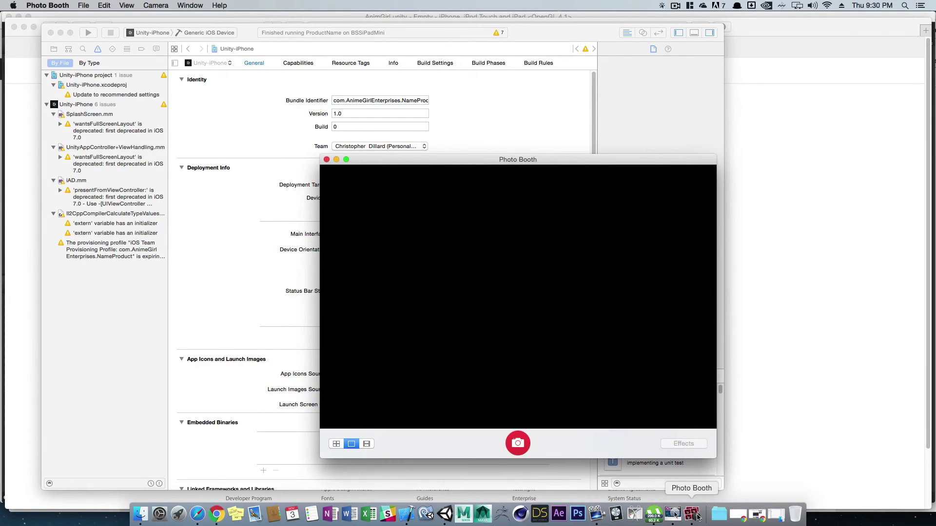
{"action": "left_click", "coordinate": [520, 443]}
{"action": "left_click", "coordinate": [327, 160]}
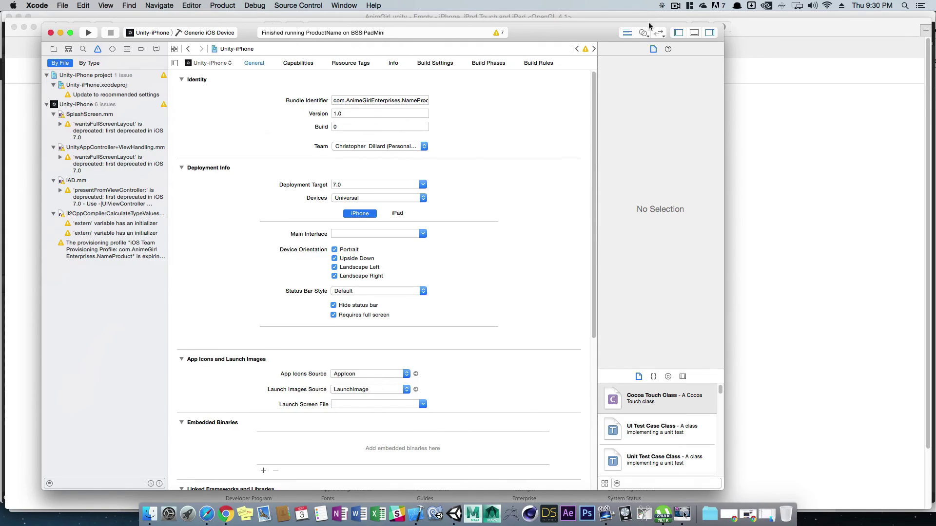
{"action": "left_click", "coordinate": [676, 6]}
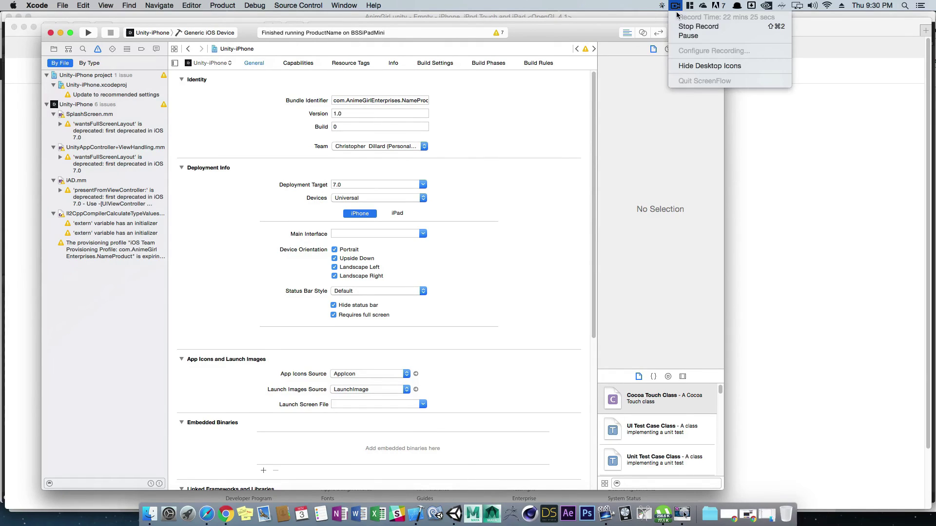
{"action": "left_click", "coordinate": [687, 36]}
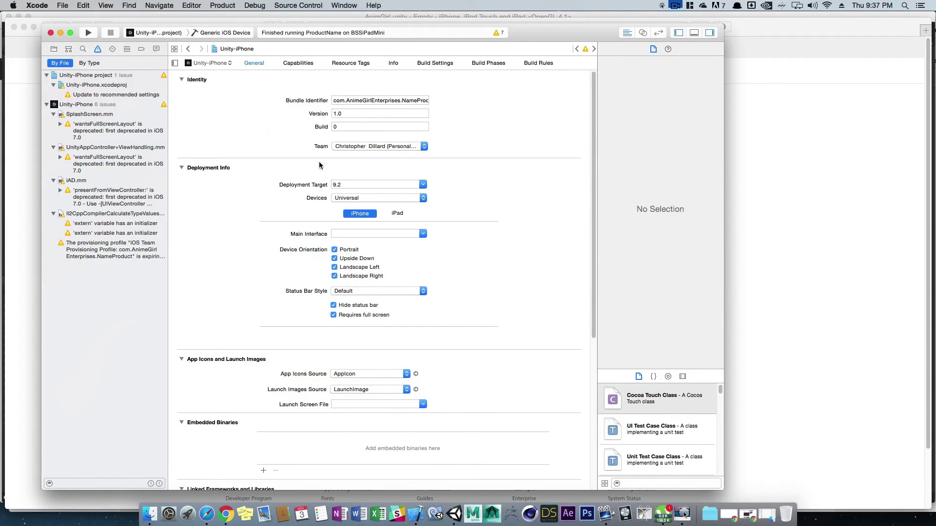
Step: Highlight the AnimeGirlEnterprises part of the Bundle Identifier and review the product name that follows it
{"action": "left_click", "coordinate": [346, 100]}
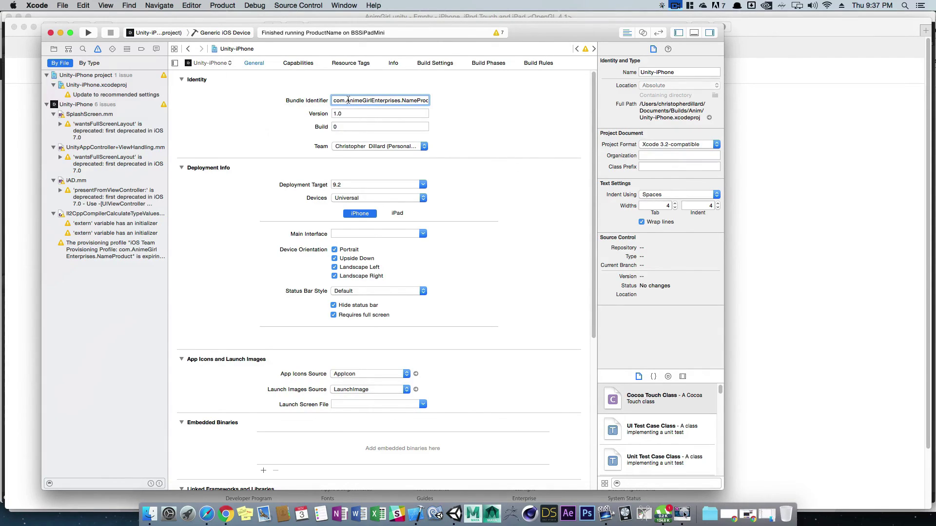
{"action": "left_click_drag", "start_coordinate": [346, 102], "coordinate": [403, 102]}
{"action": "left_click", "coordinate": [355, 100]}
{"action": "left_click_drag", "start_coordinate": [346, 101], "coordinate": [400, 100]}
{"action": "left_click_drag", "start_coordinate": [346, 101], "coordinate": [400, 101]}
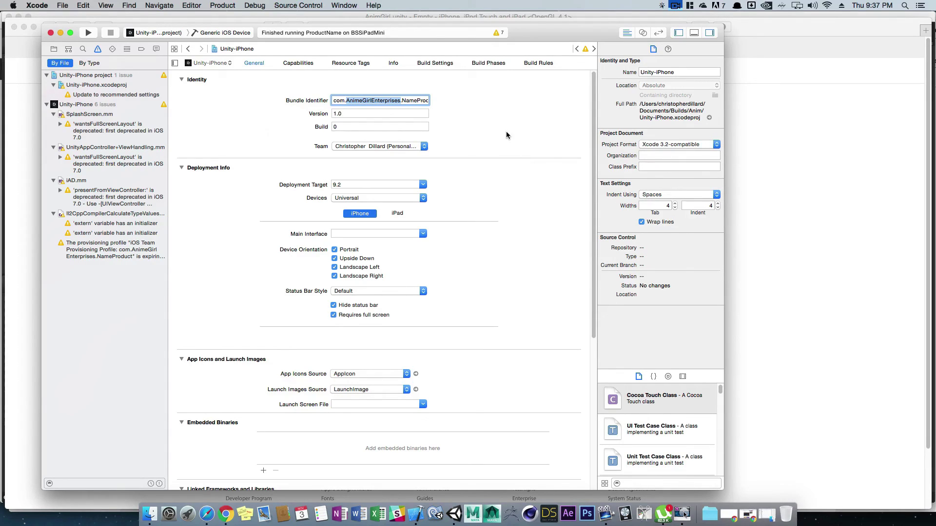
{"action": "left_click", "coordinate": [420, 101]}
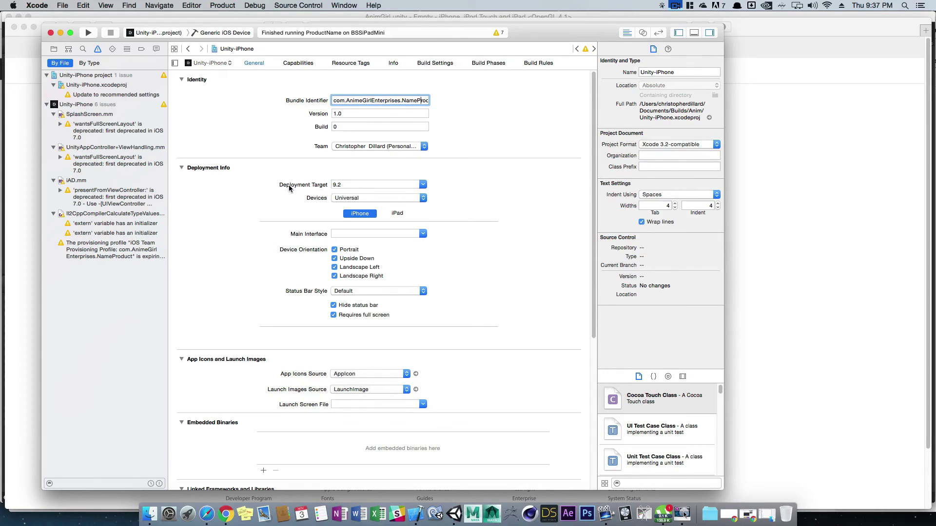
Step: Lower the Deployment Target to 7.1 after trying 8.1, and keep Devices set to Universal
{"action": "left_click", "coordinate": [422, 184]}
{"action": "scroll", "coordinate": [369, 214], "scroll_direction": "down", "scroll_amount": 3}
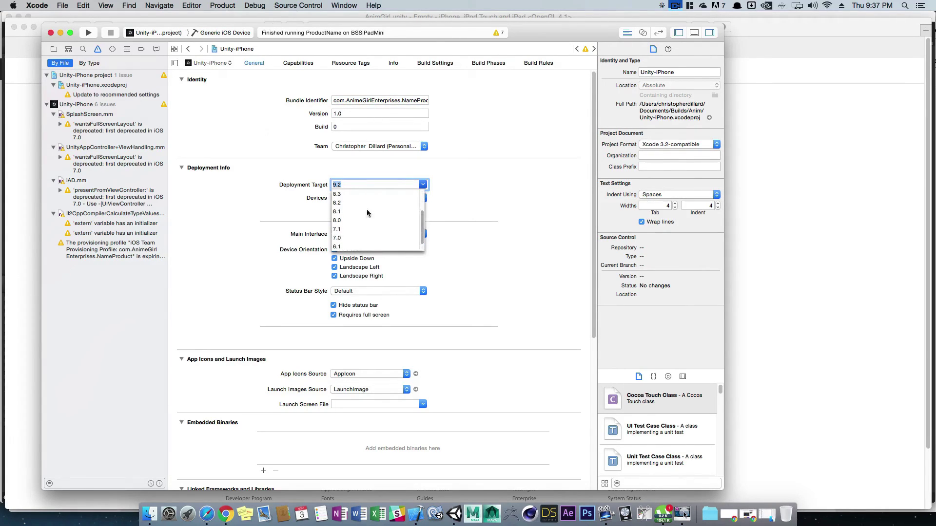
{"action": "left_click", "coordinate": [337, 212]}
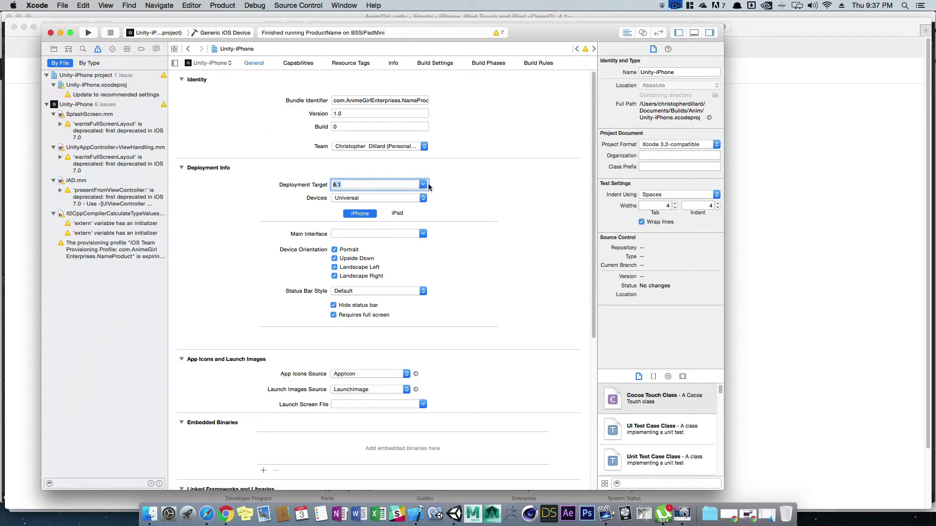
{"action": "left_click", "coordinate": [422, 184]}
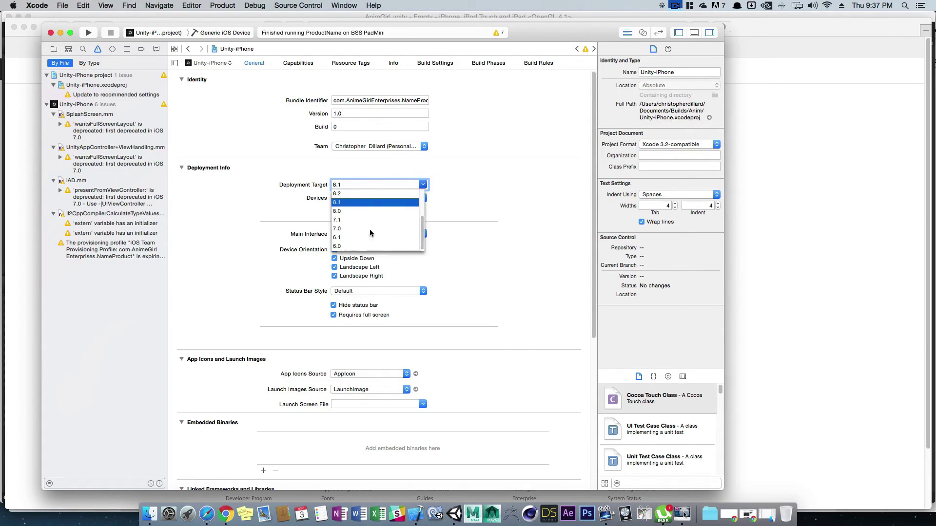
{"action": "left_click", "coordinate": [342, 221]}
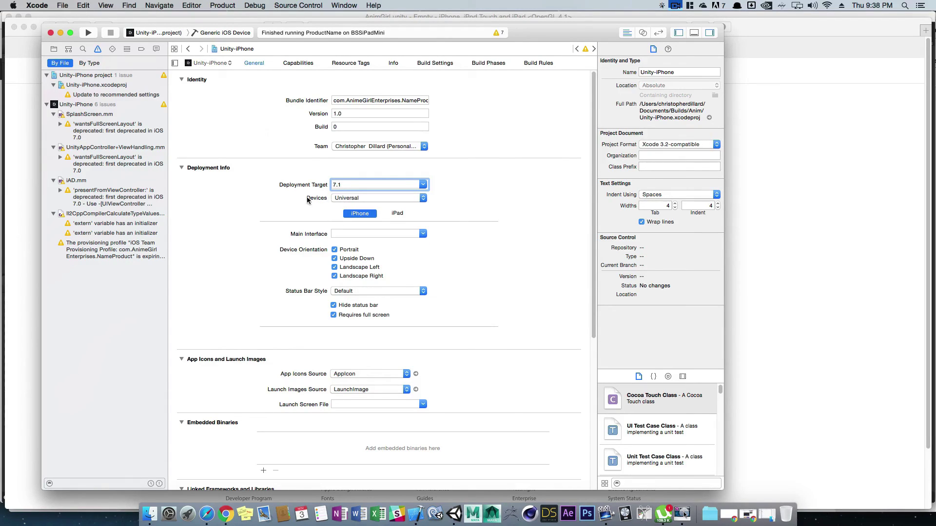
{"action": "left_click", "coordinate": [420, 199]}
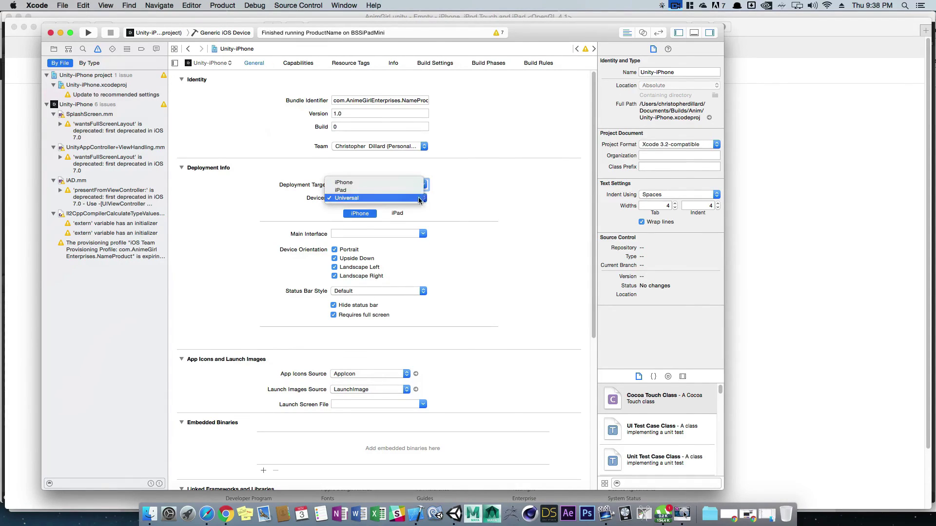
{"action": "left_click", "coordinate": [364, 198]}
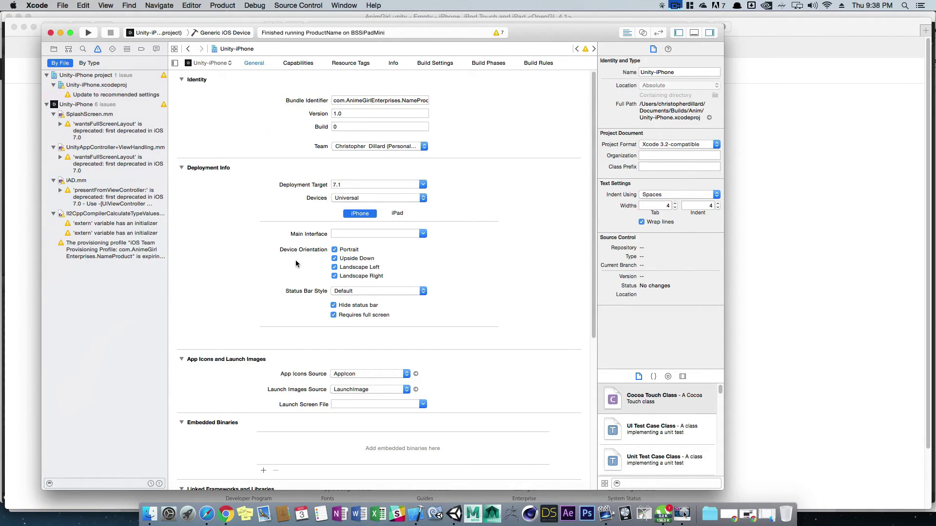
Step: Turn the Portrait, Upside Down and Landscape Right device orientations off and back on
{"action": "left_click", "coordinate": [335, 249]}
{"action": "left_click", "coordinate": [334, 259]}
{"action": "left_click", "coordinate": [334, 276]}
{"action": "left_click", "coordinate": [334, 259]}
{"action": "left_click", "coordinate": [334, 249]}
{"action": "left_click", "coordinate": [334, 276]}
{"action": "scroll", "coordinate": [534, 317], "scroll_direction": "down", "scroll_amount": 3}
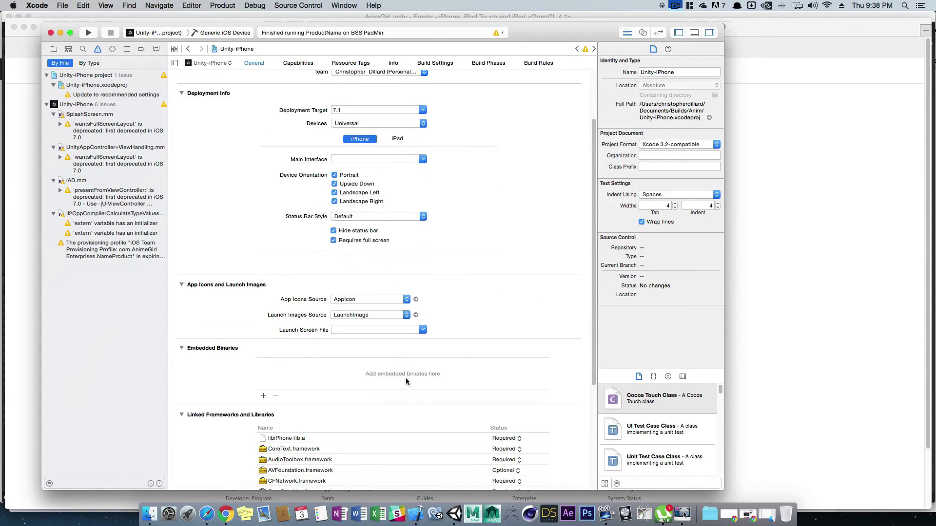
{"action": "scroll", "coordinate": [443, 340], "scroll_direction": "down", "scroll_amount": 3}
{"action": "scroll", "coordinate": [468, 293], "scroll_direction": "up", "scroll_amount": 6}
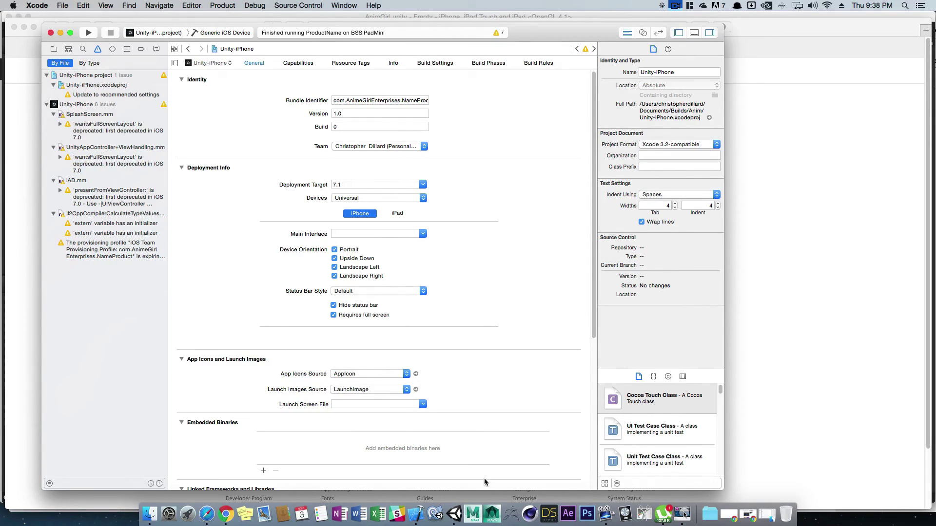
Step: Switch to Unity and close the Welcome To PlayMaker and Build Settings windows
{"action": "left_click", "coordinate": [455, 513]}
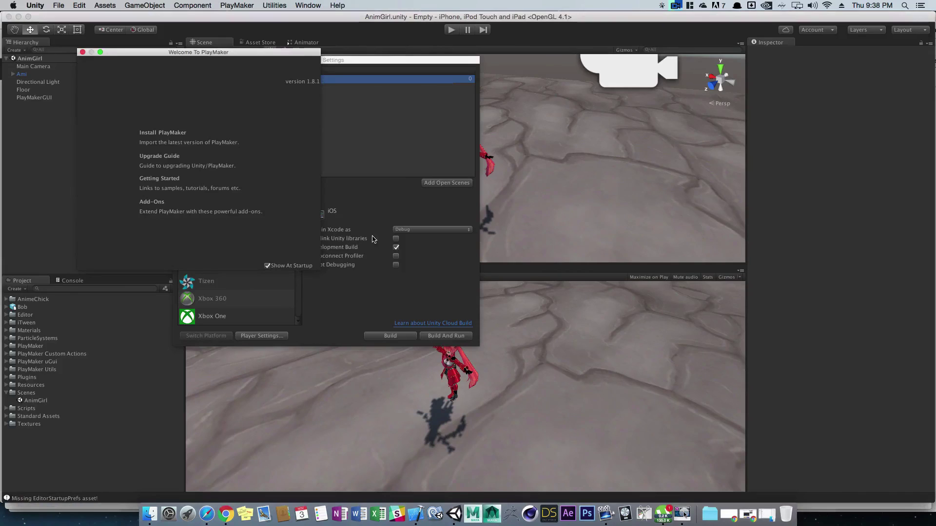
{"action": "left_click", "coordinate": [83, 52]}
{"action": "left_click_drag", "start_coordinate": [236, 63], "coordinate": [306, 92]}
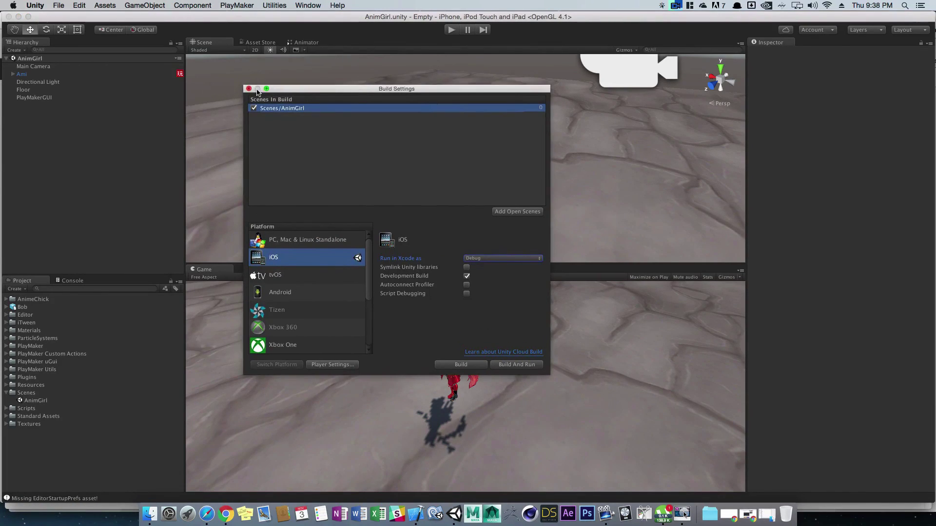
{"action": "left_click", "coordinate": [249, 88]}
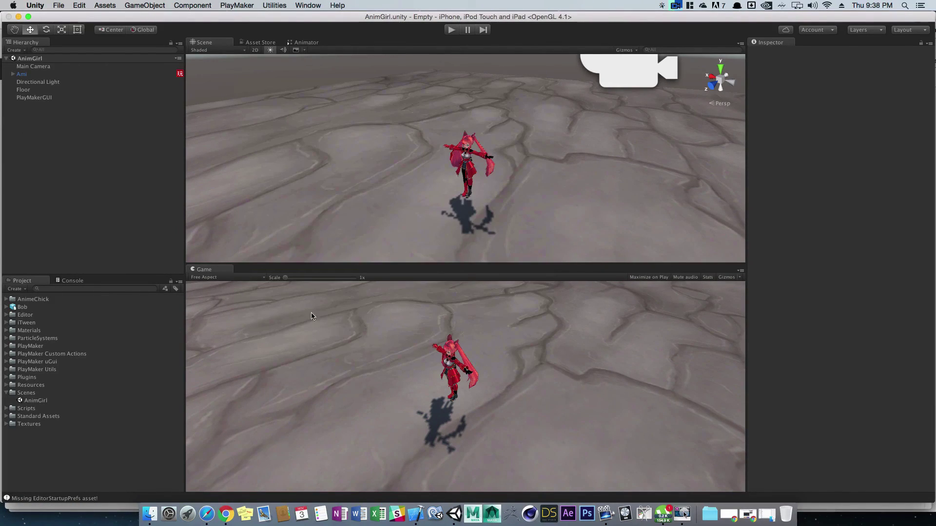